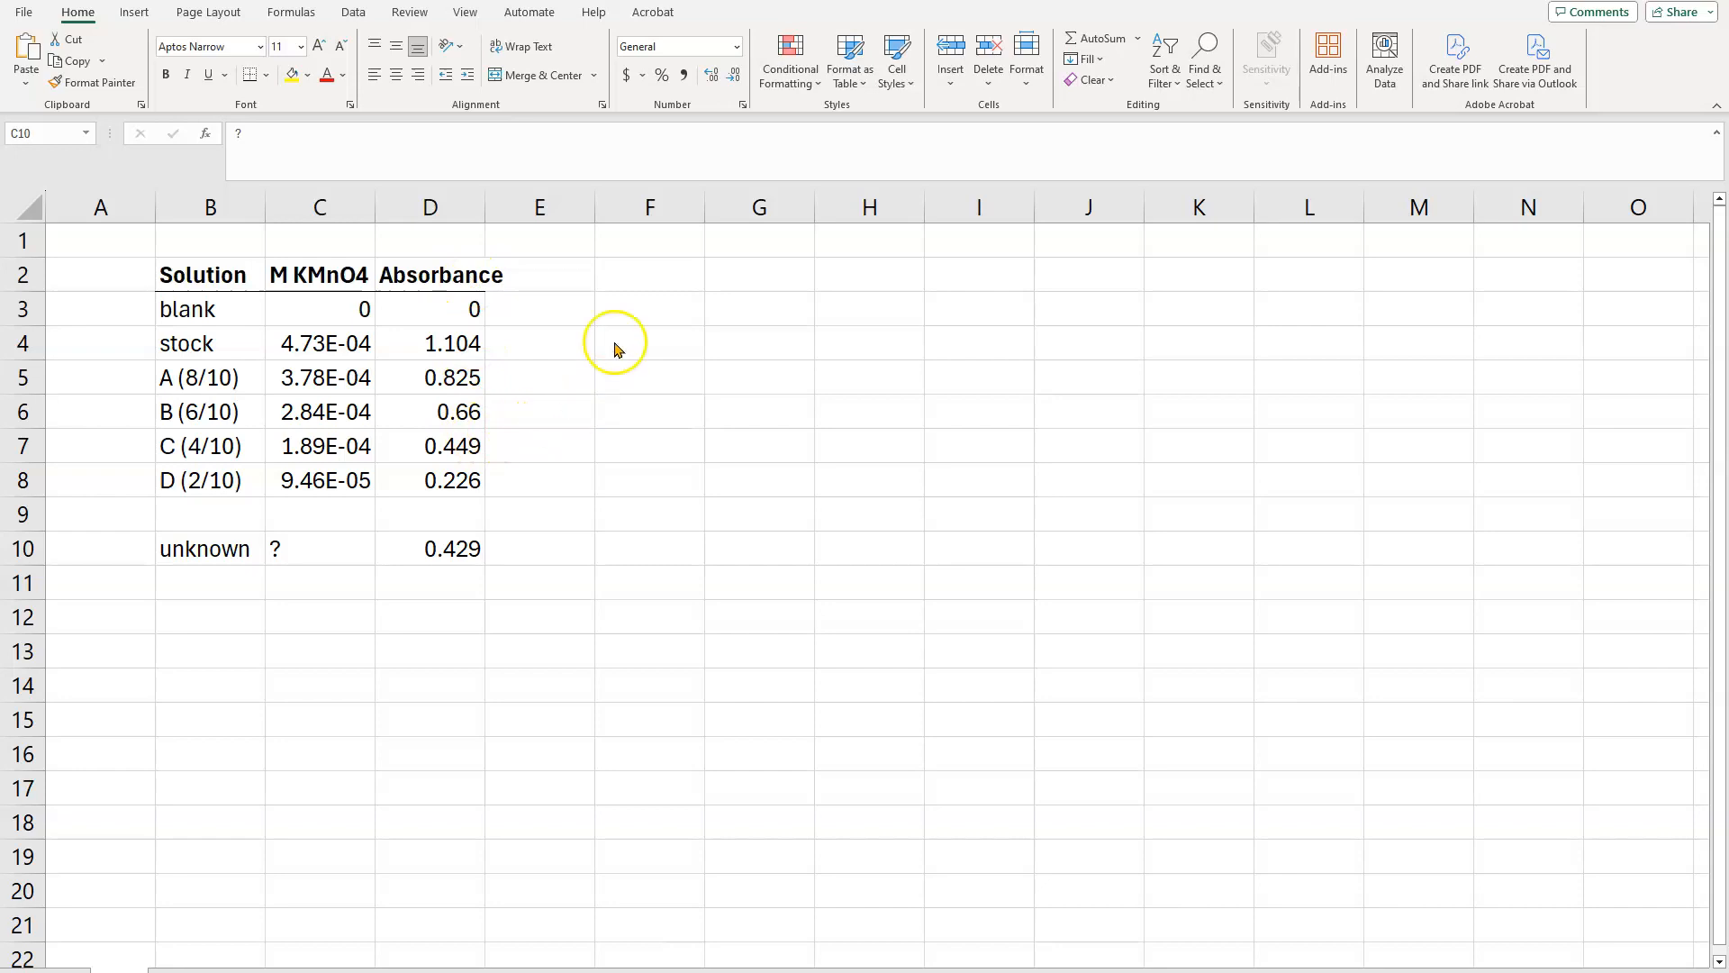
Step: Insert an empty scatter chart with markers only and place it beside the data table, clear of the Absorbance column
{"action": "left_click", "coordinate": [628, 275]}
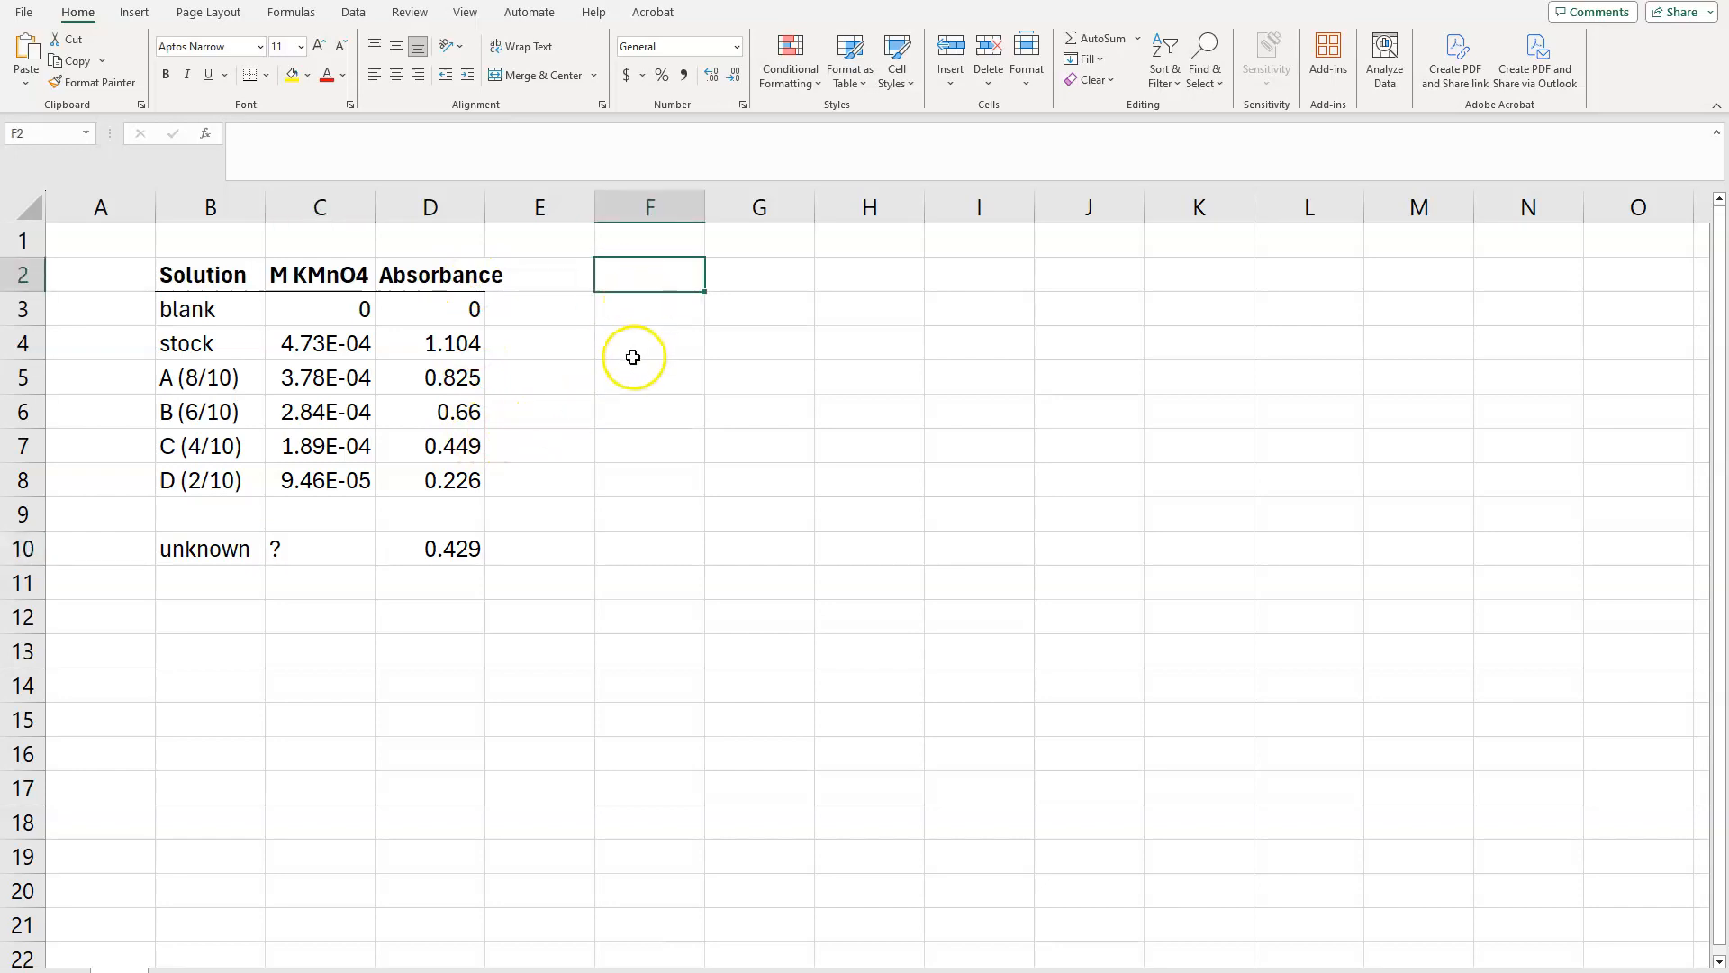
{"action": "left_click", "coordinate": [133, 16]}
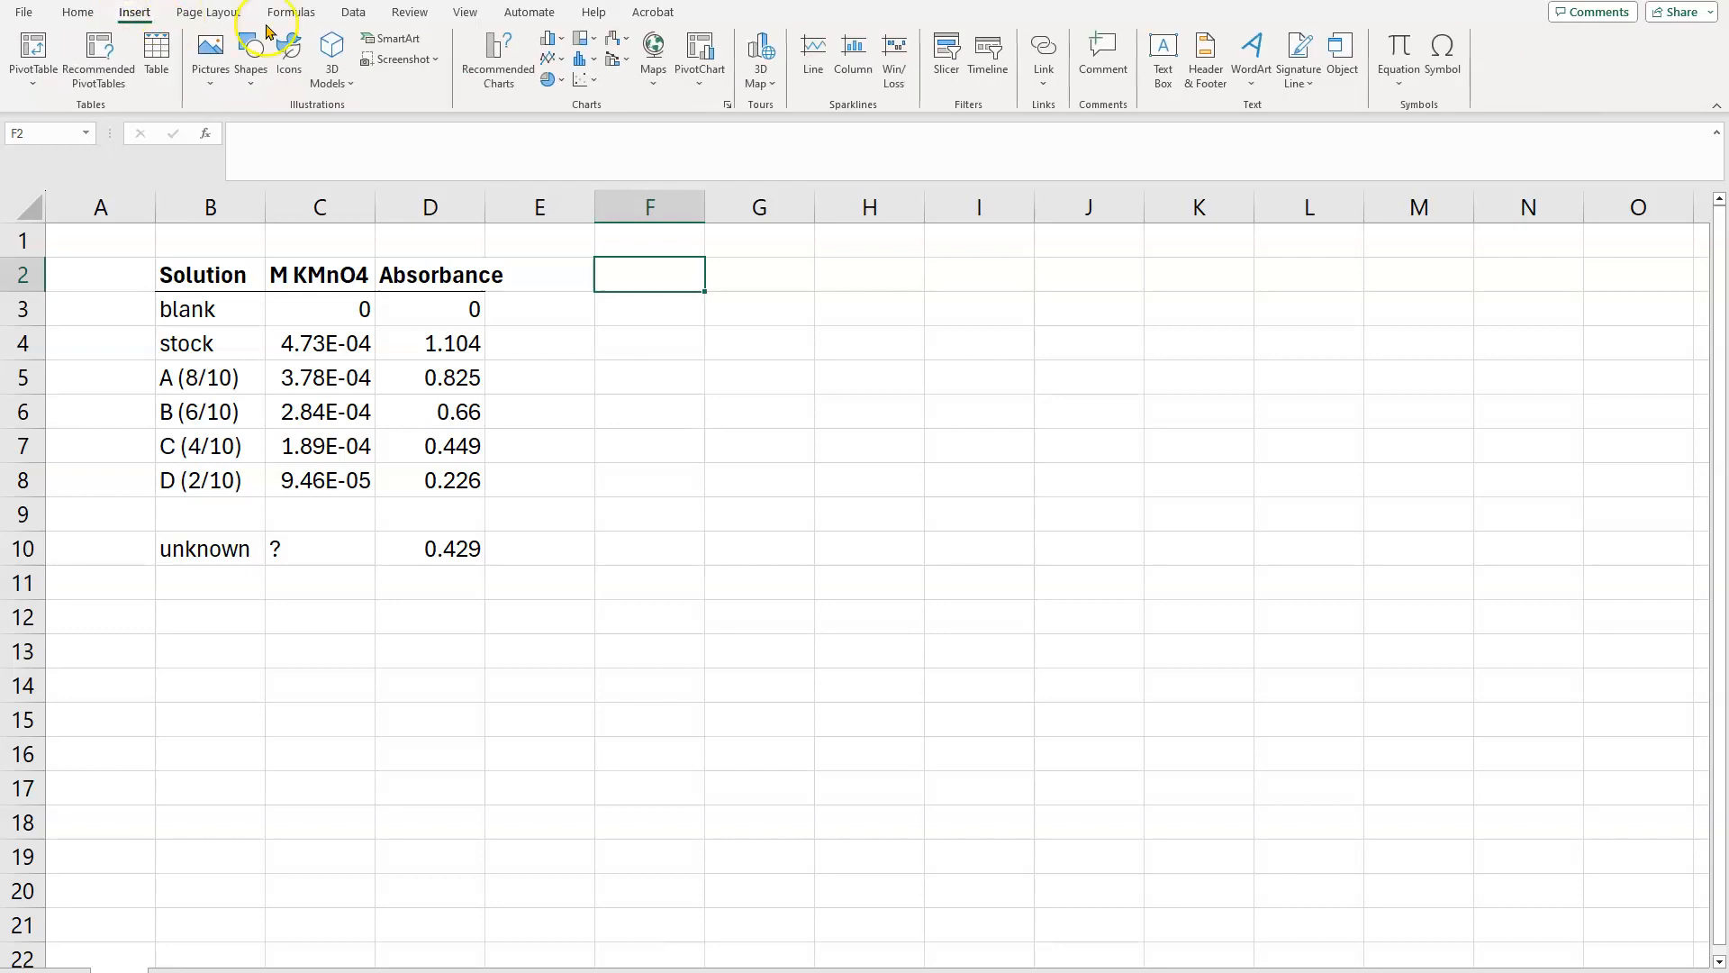
{"action": "left_click", "coordinate": [585, 80]}
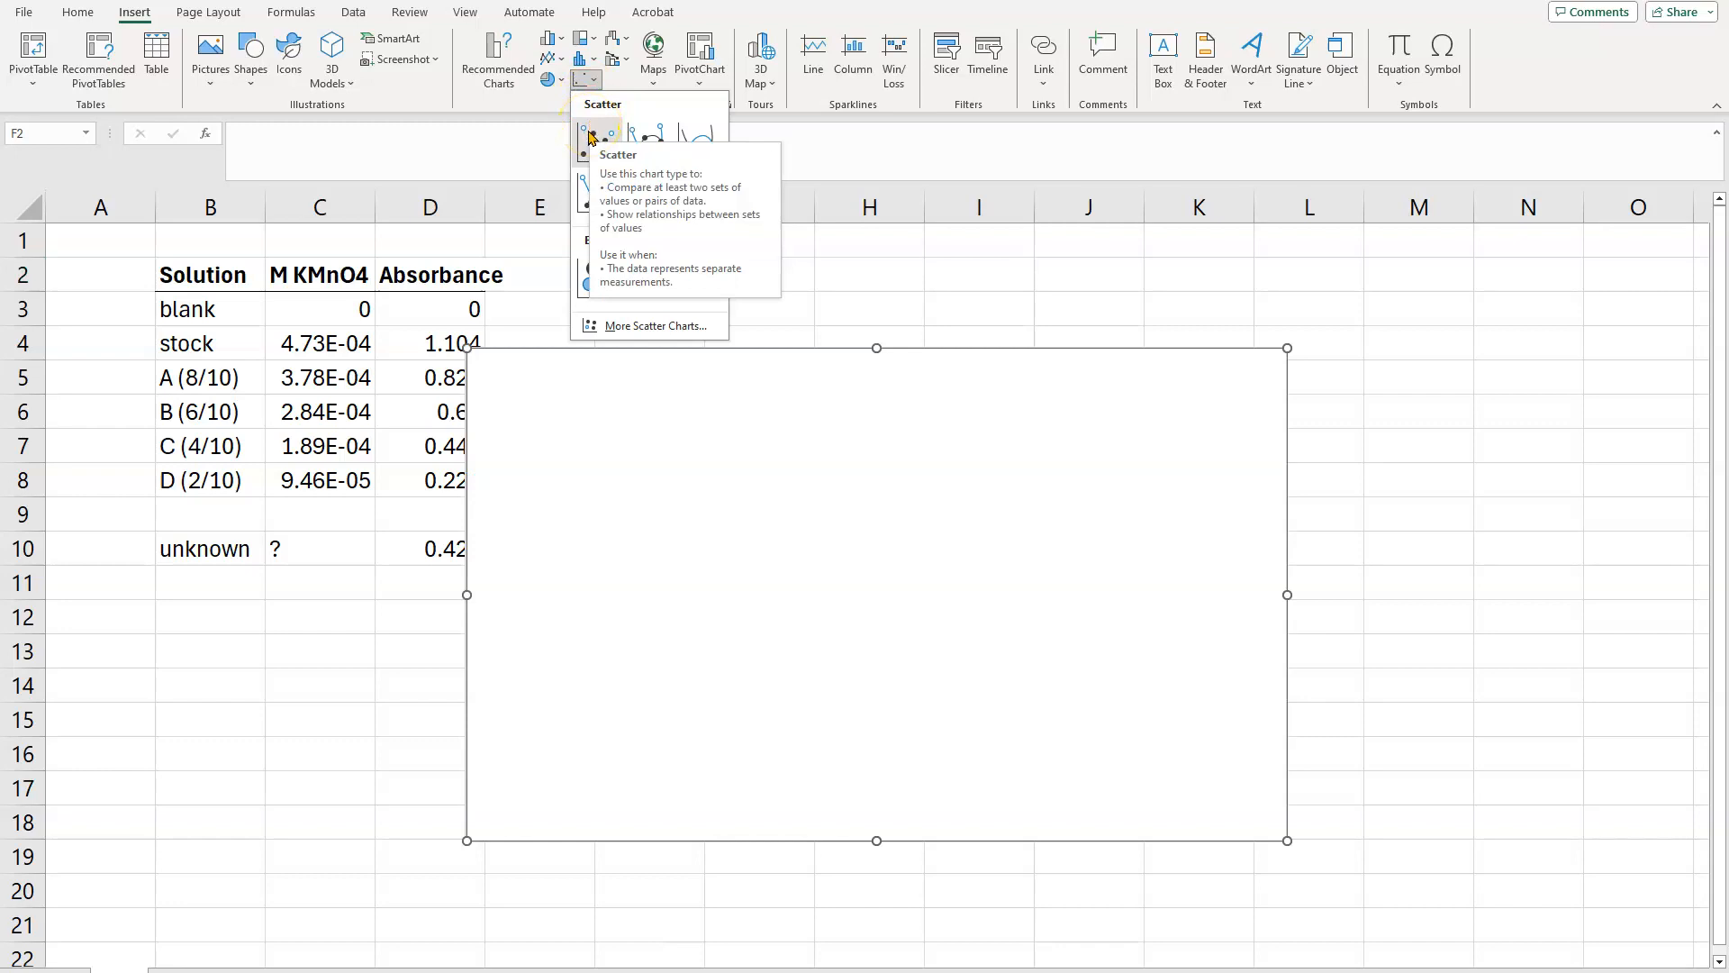
{"action": "left_click", "coordinate": [589, 135]}
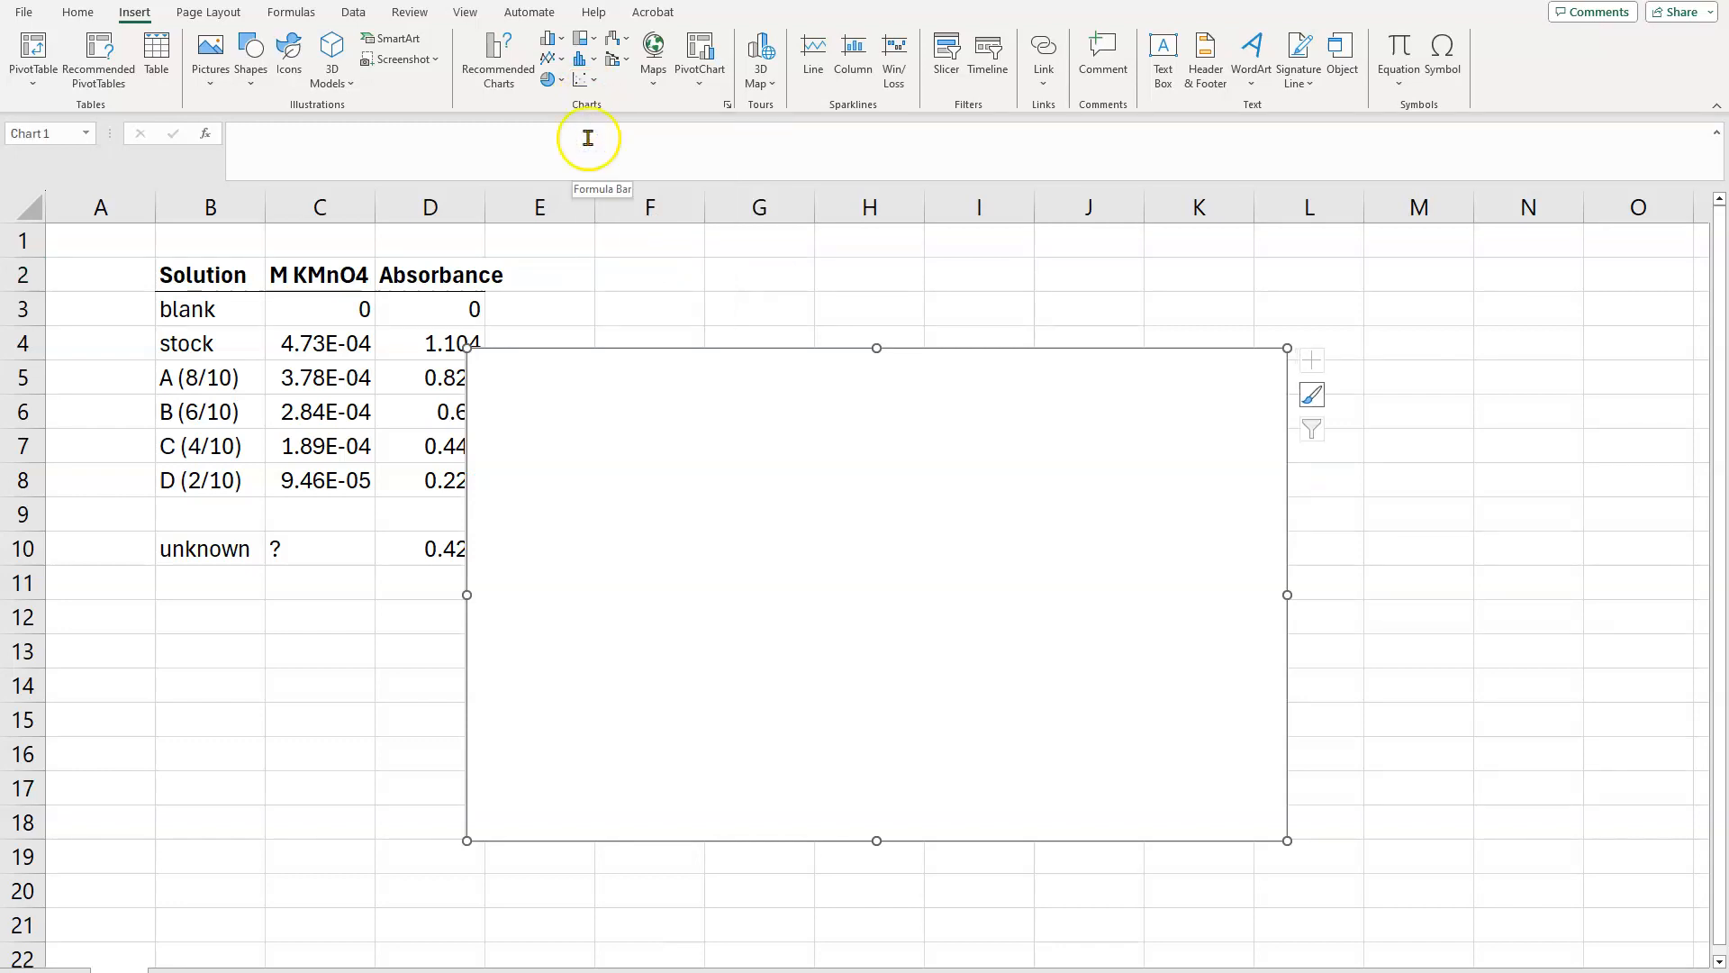
{"action": "left_click_drag", "start_coordinate": [595, 438], "coordinate": [674, 352]}
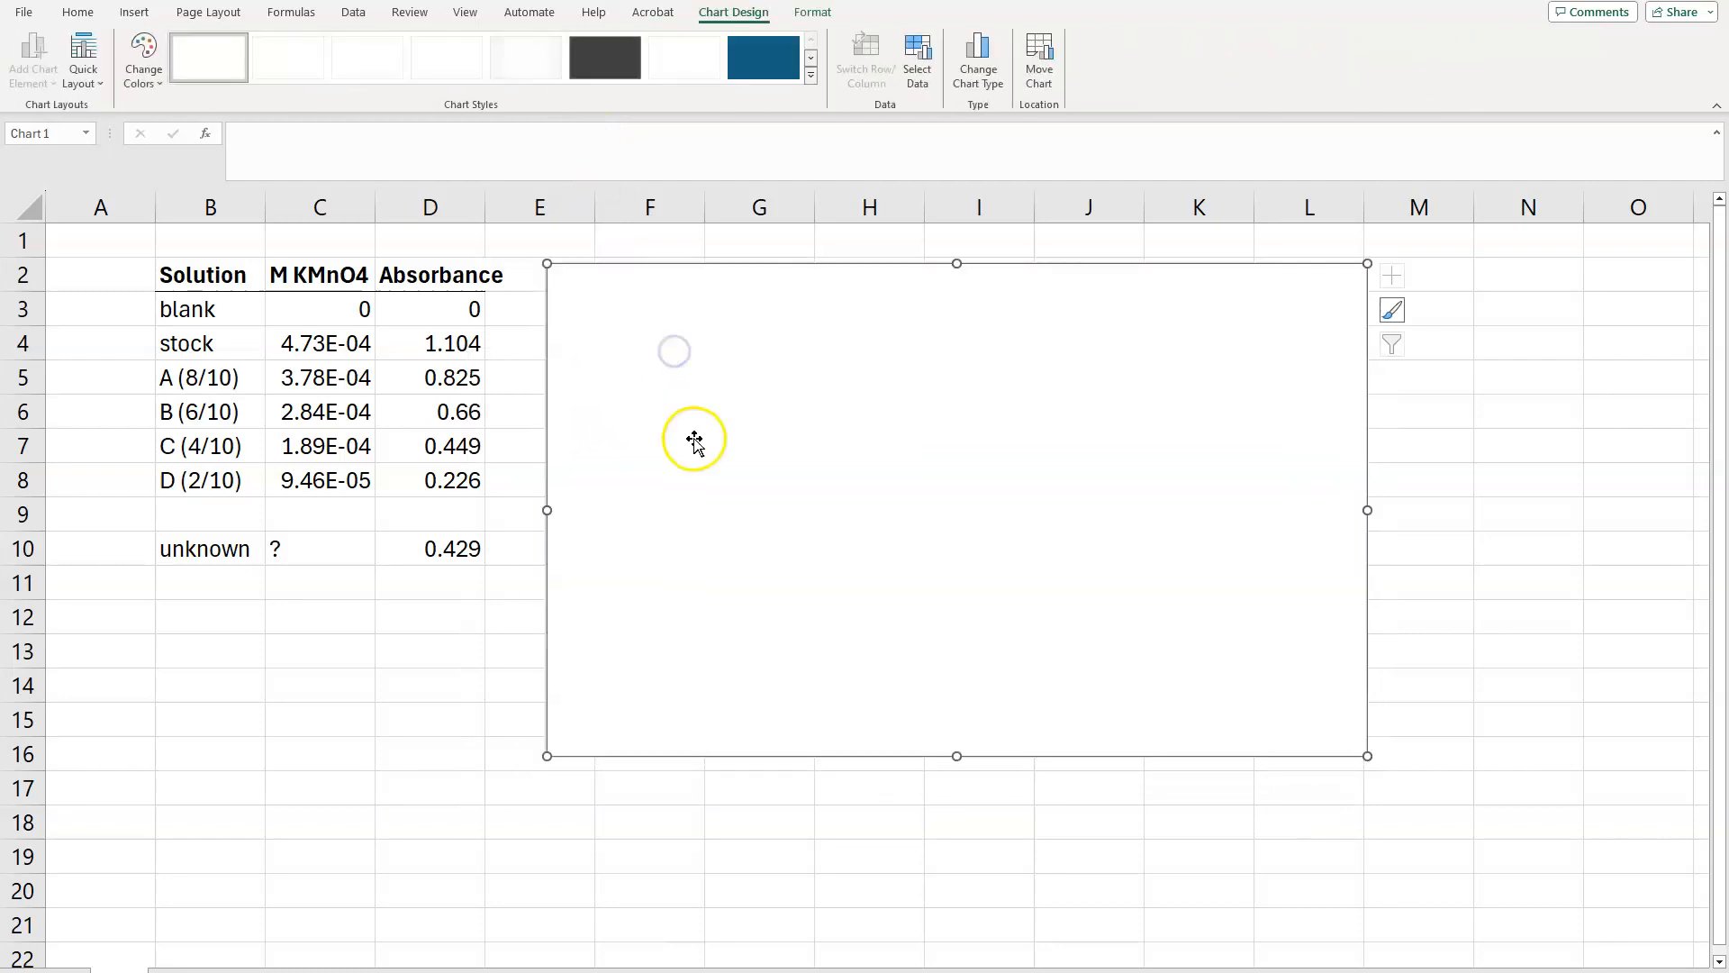
Step: Add a data series to the empty chart with the KMnO4 concentrations in C3:C8 as its X values
{"action": "right_click", "coordinate": [721, 371]}
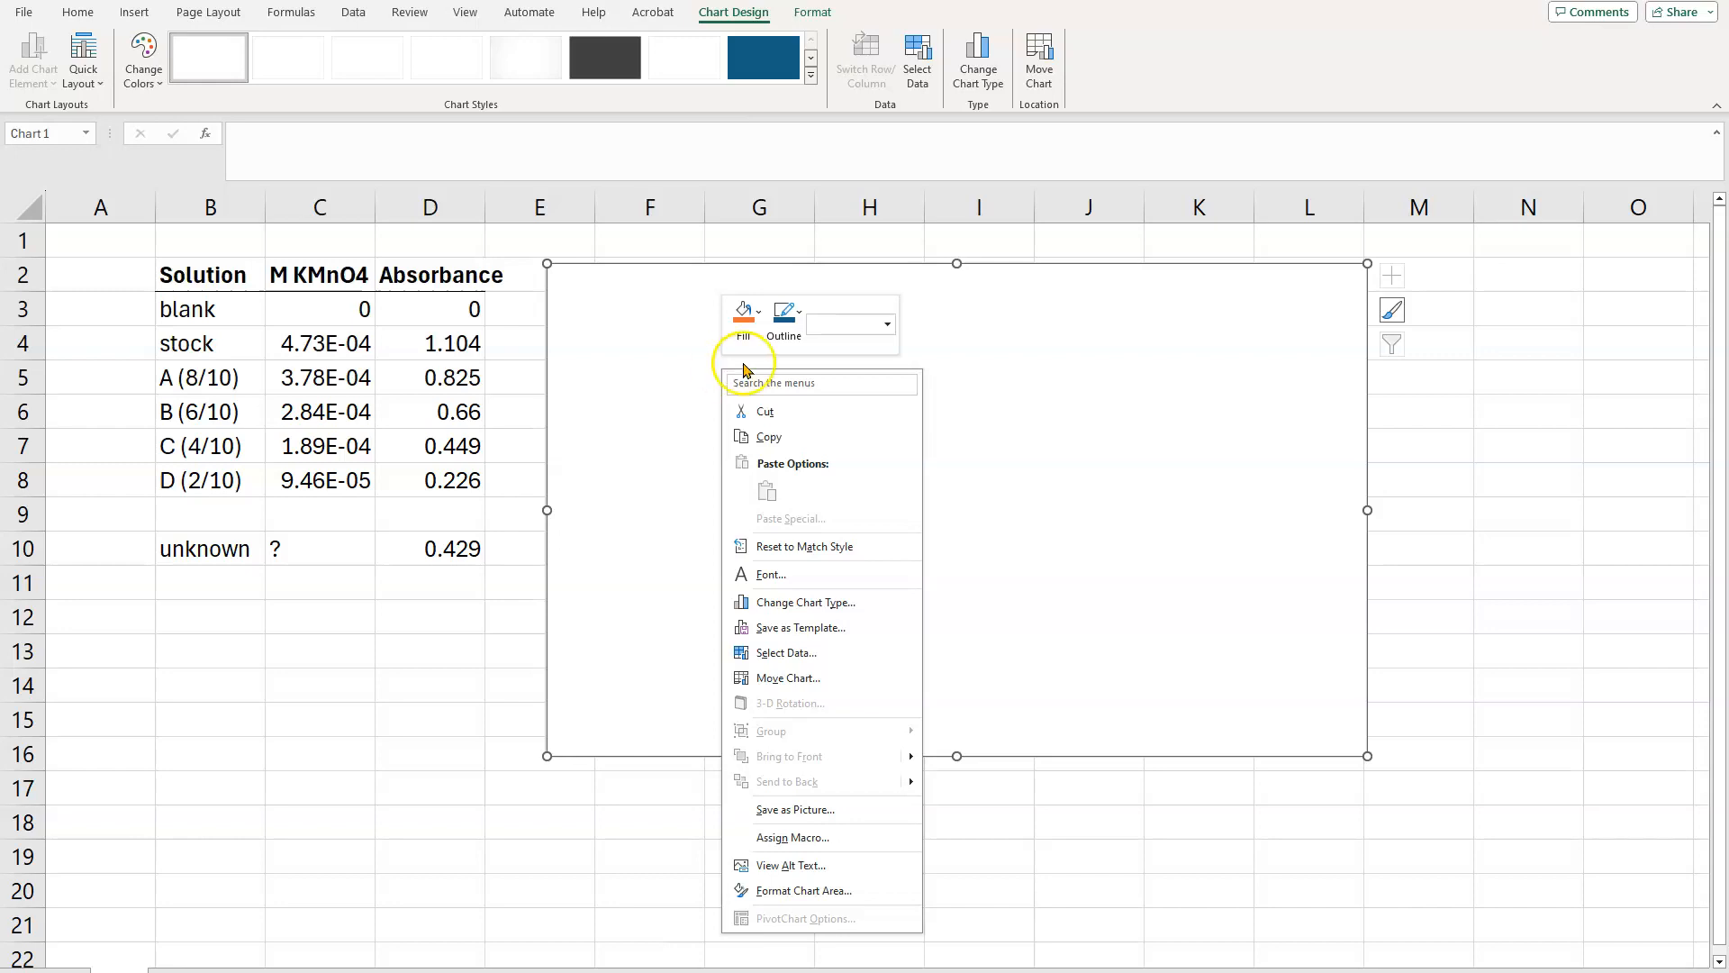
{"action": "left_click", "coordinate": [797, 658]}
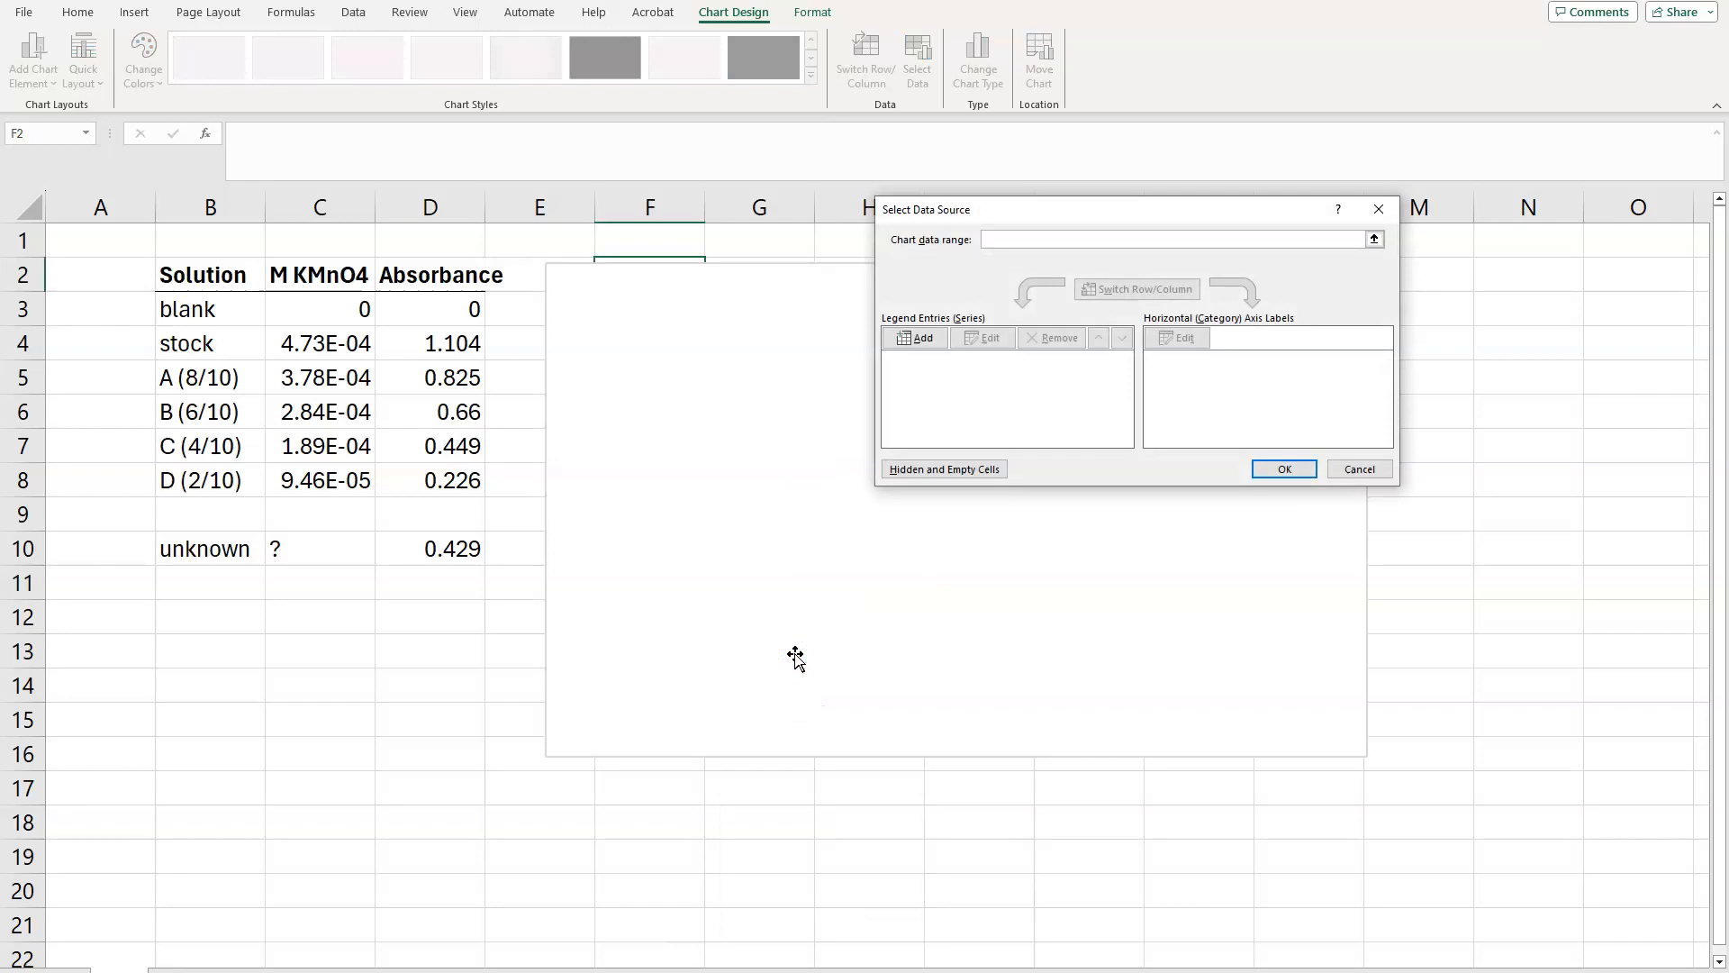
{"action": "left_click", "coordinate": [911, 340]}
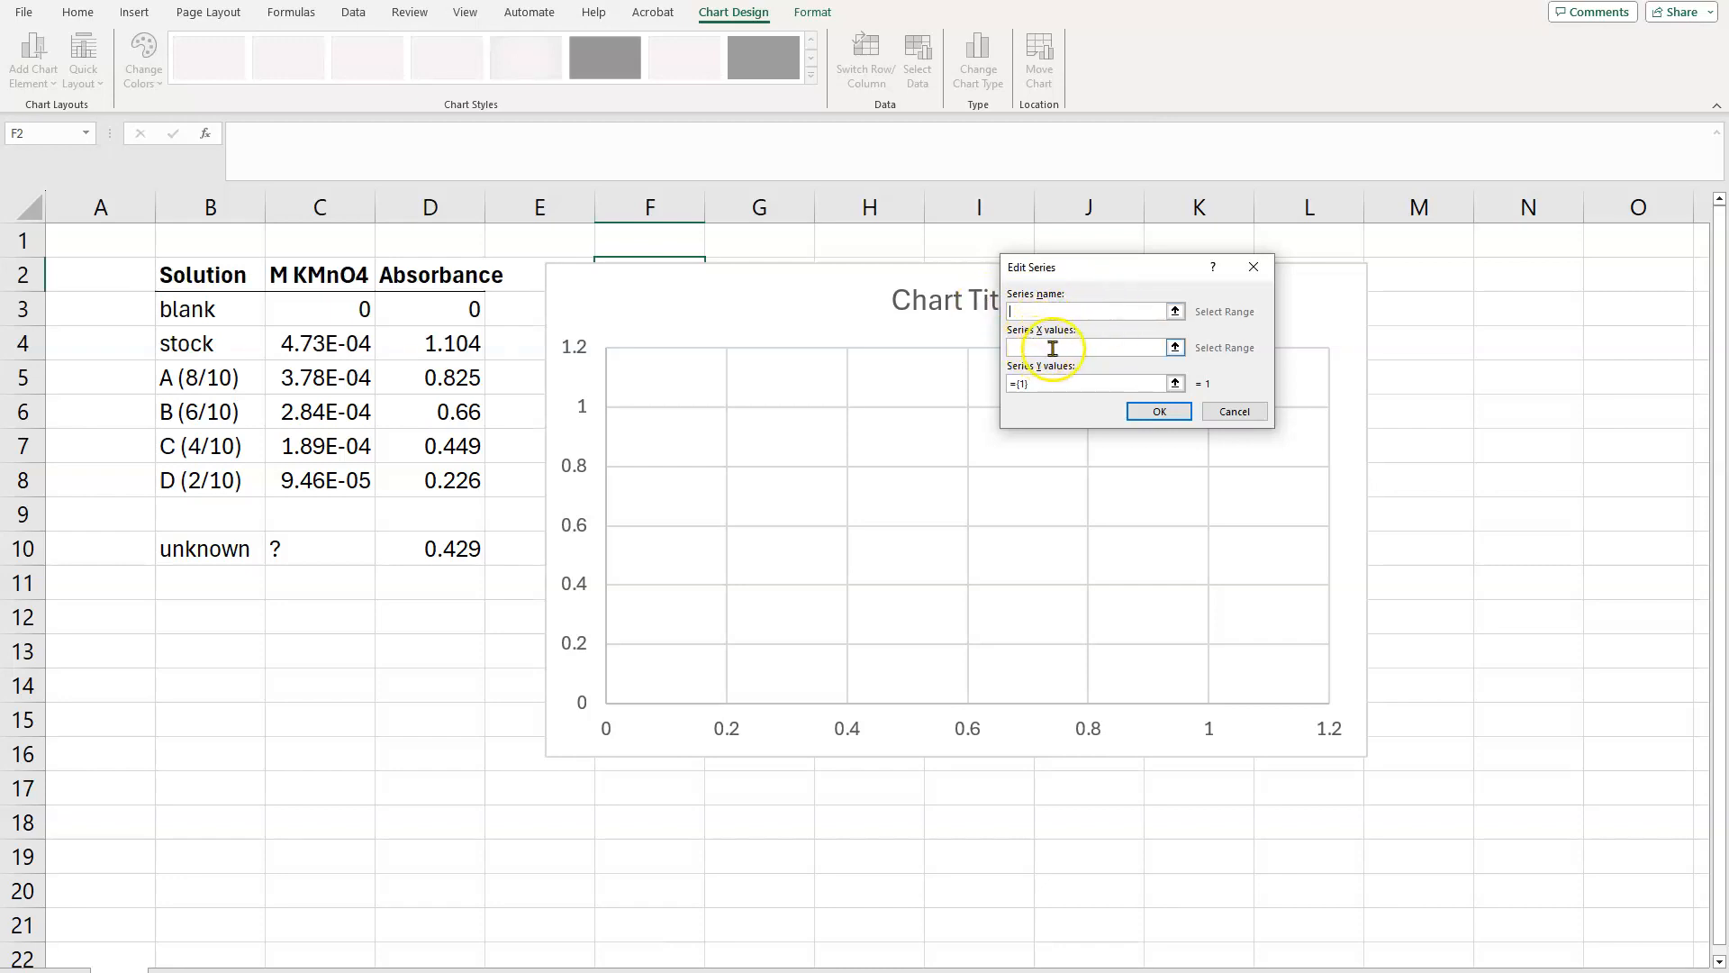
{"action": "left_click", "coordinate": [1176, 348]}
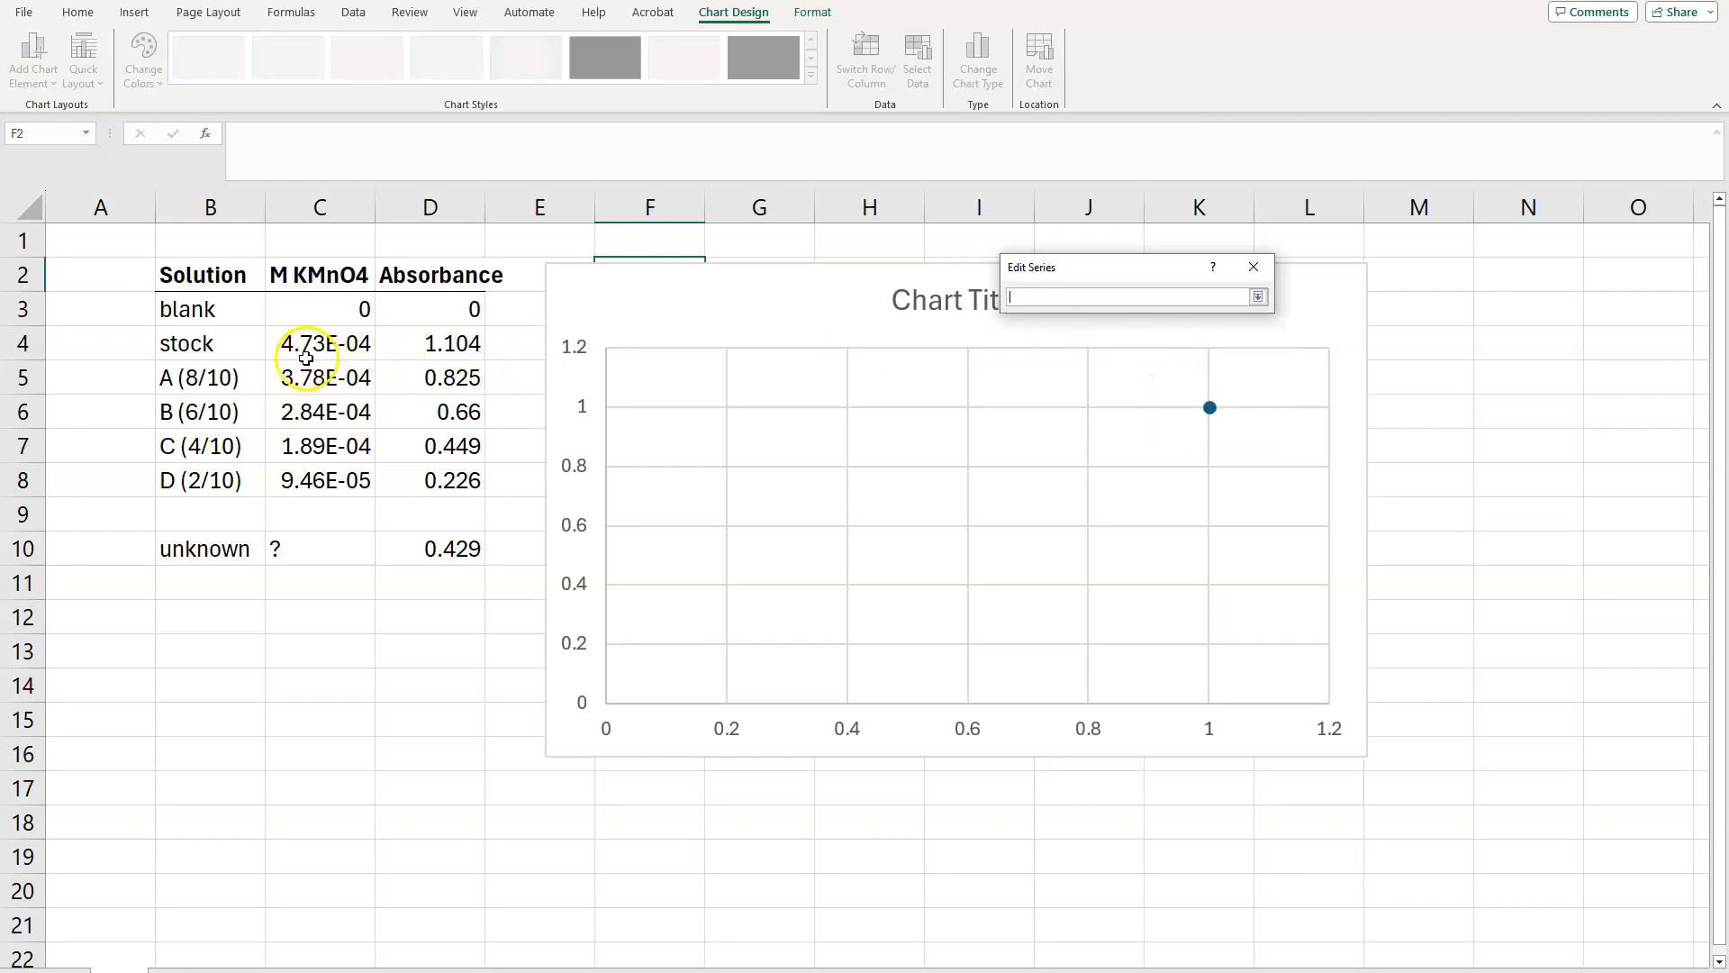
{"action": "left_click_drag", "start_coordinate": [319, 309], "coordinate": [319, 480]}
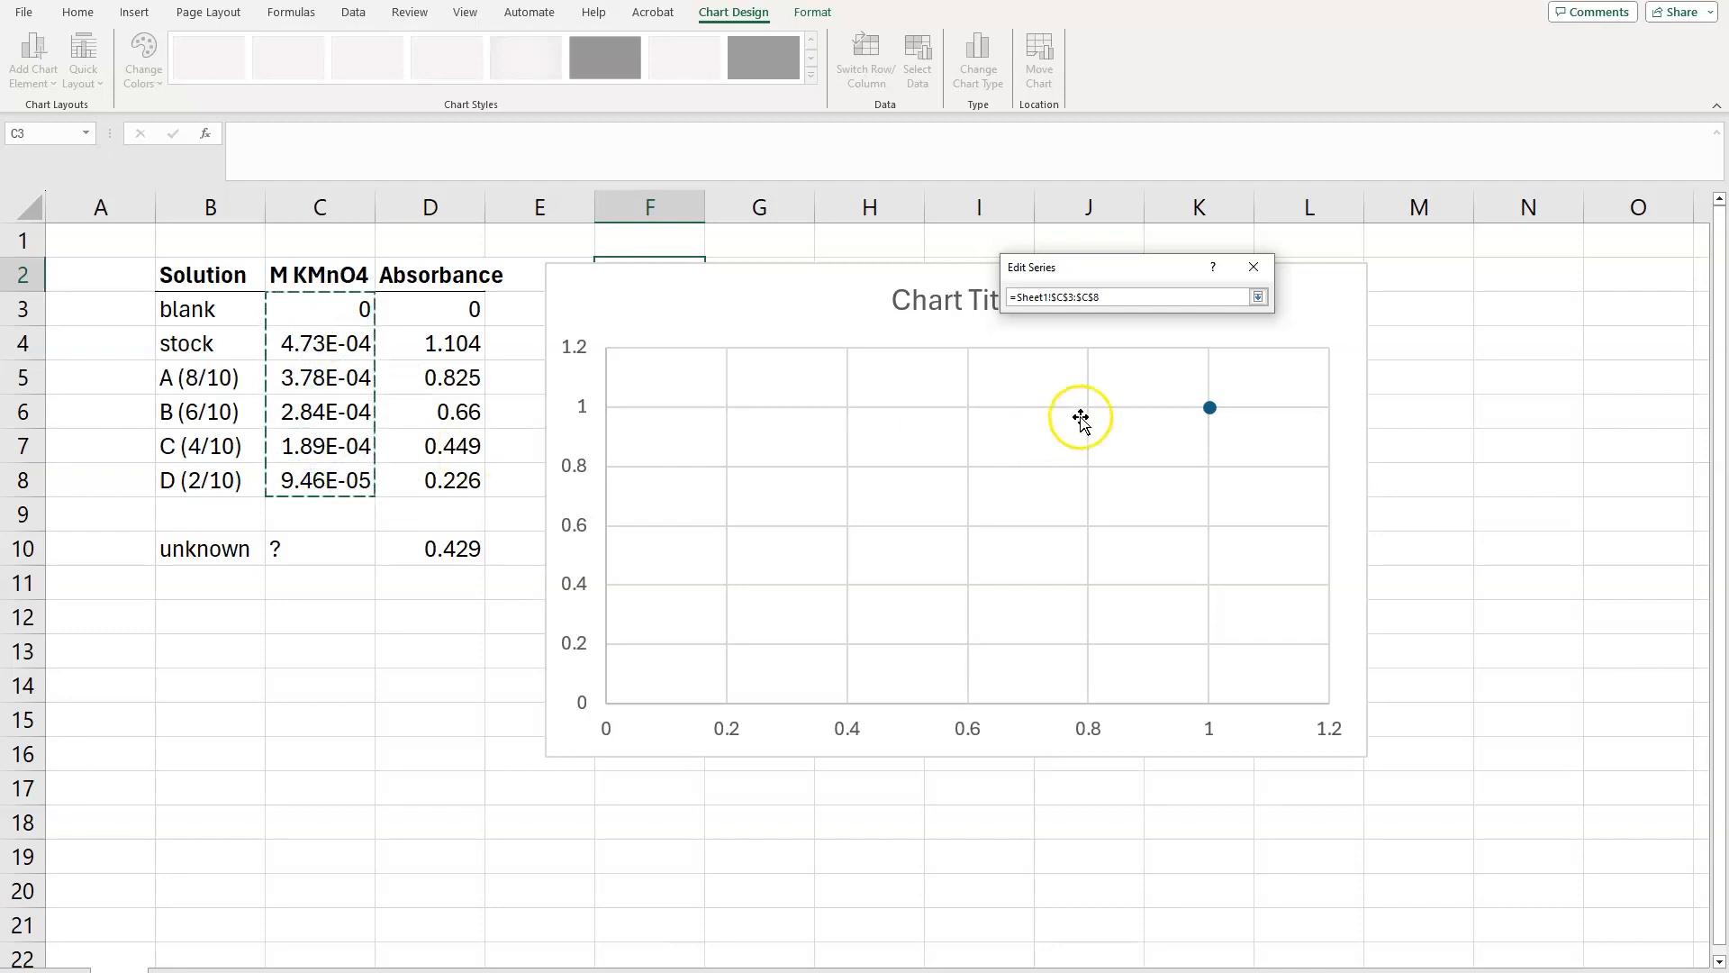
{"action": "left_click", "coordinate": [1257, 297]}
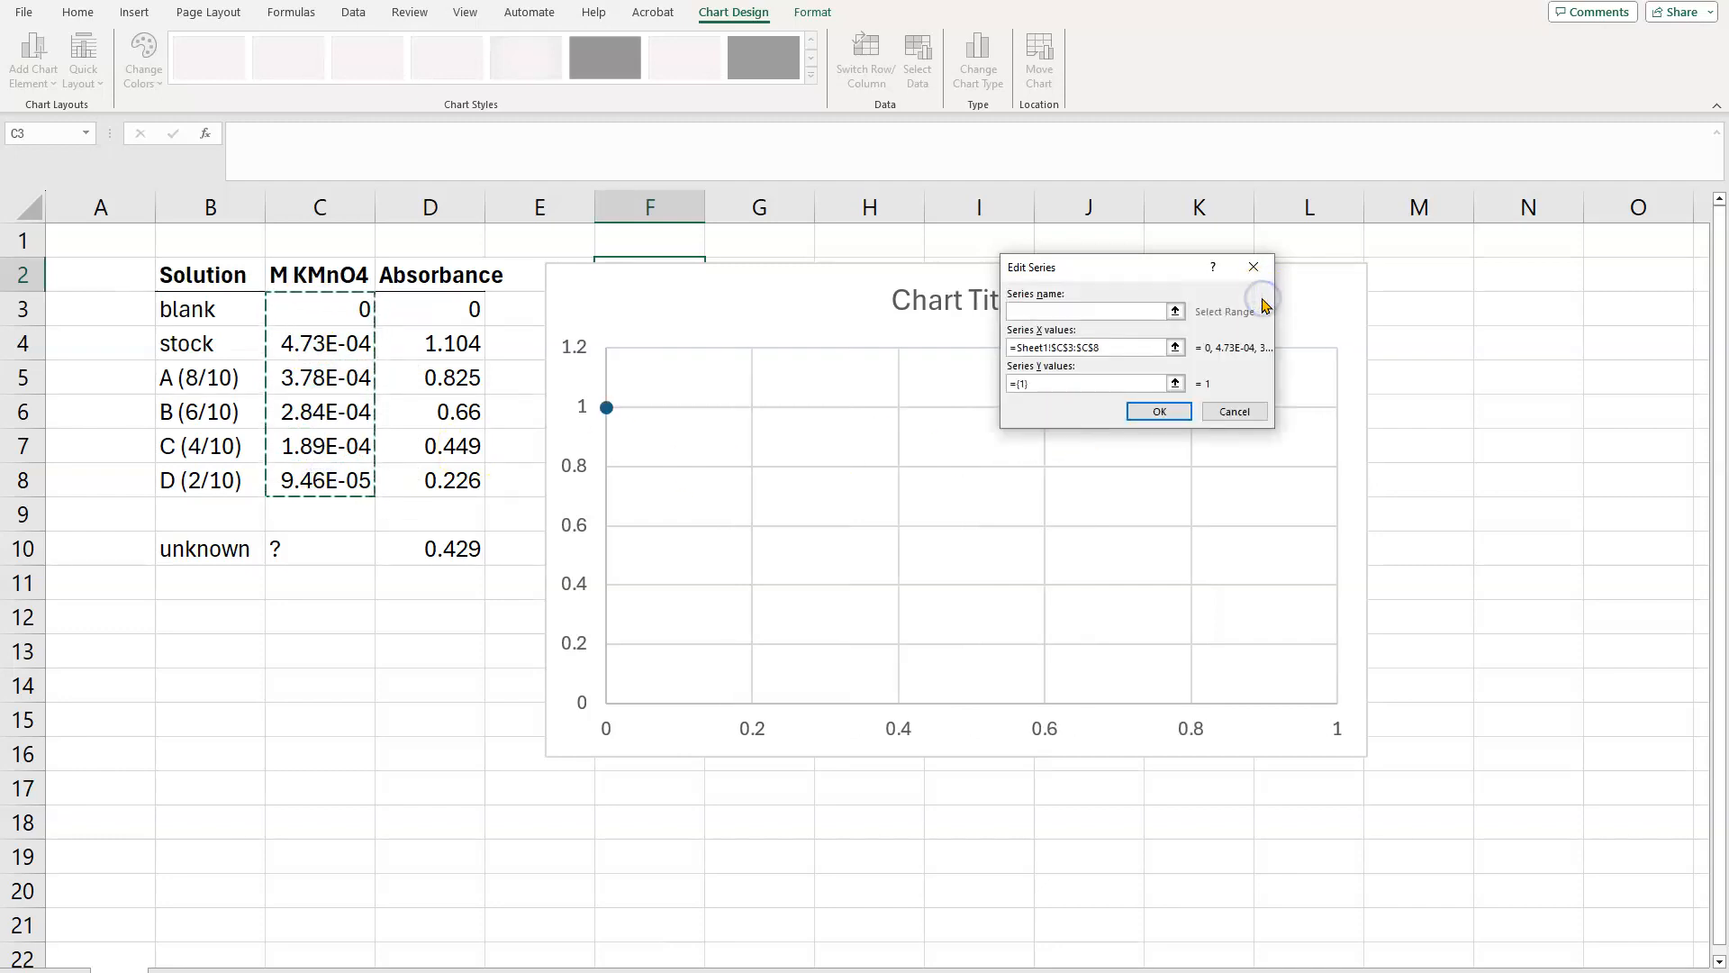
Step: Set the series' Y values to the absorbances in D3:D8 and accept the chart's data source
{"action": "left_click", "coordinate": [1175, 384]}
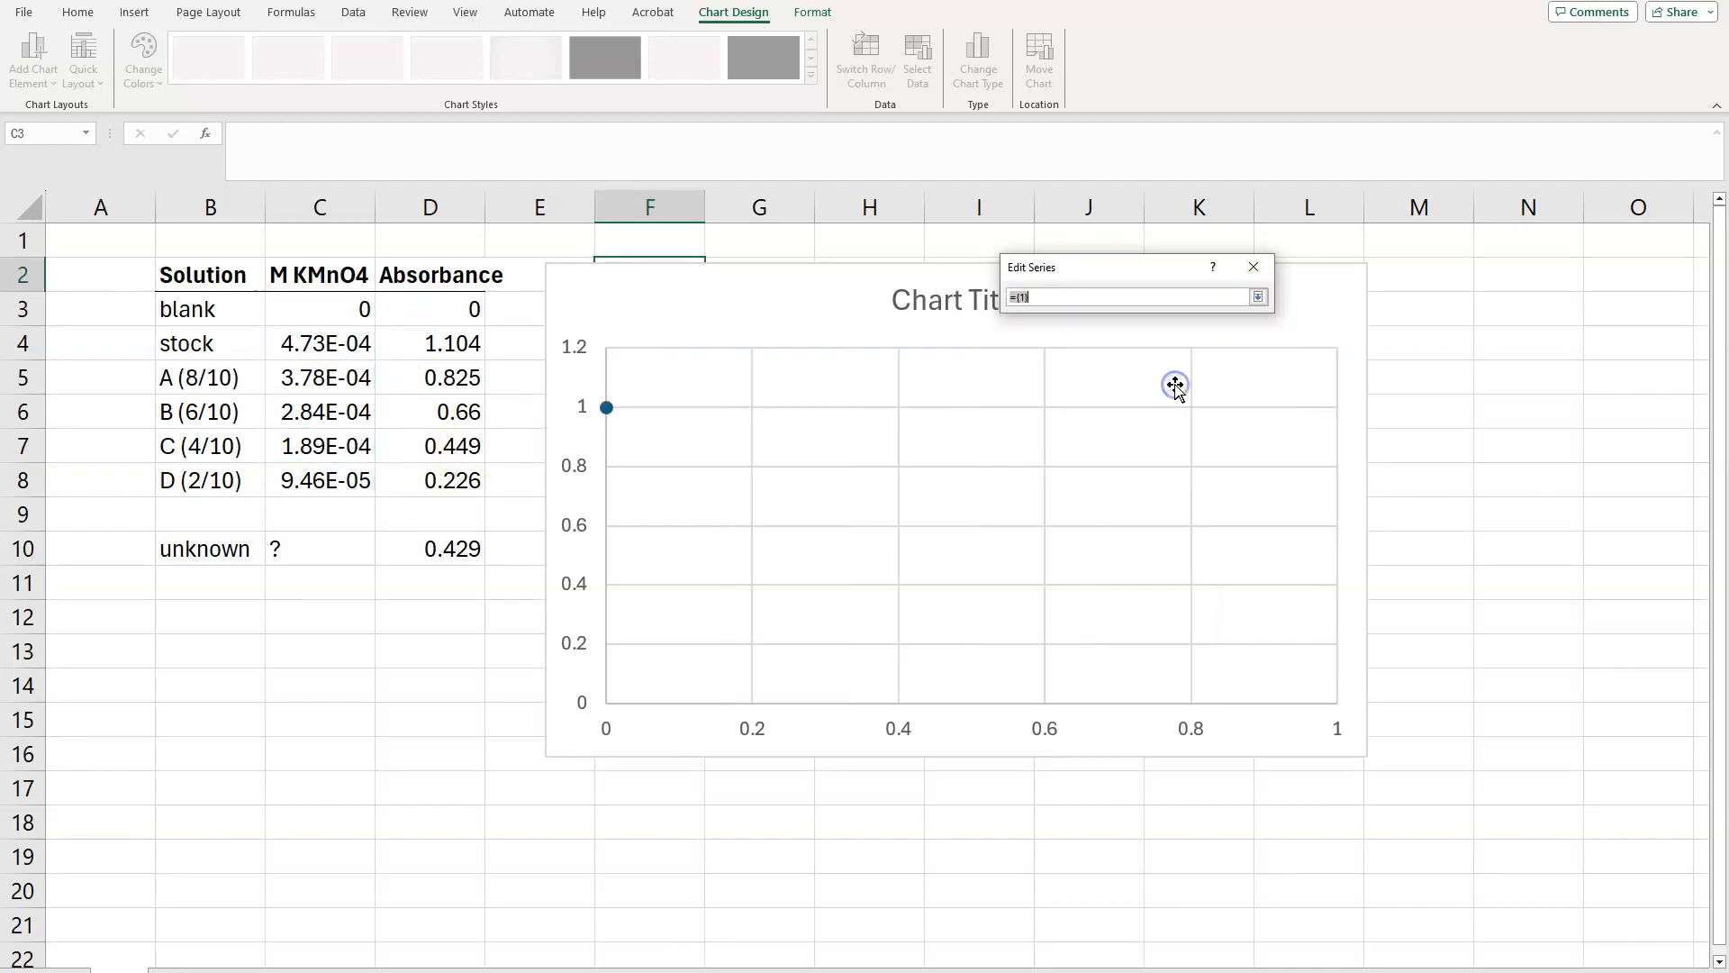
{"action": "left_click_drag", "start_coordinate": [397, 320], "coordinate": [424, 481]}
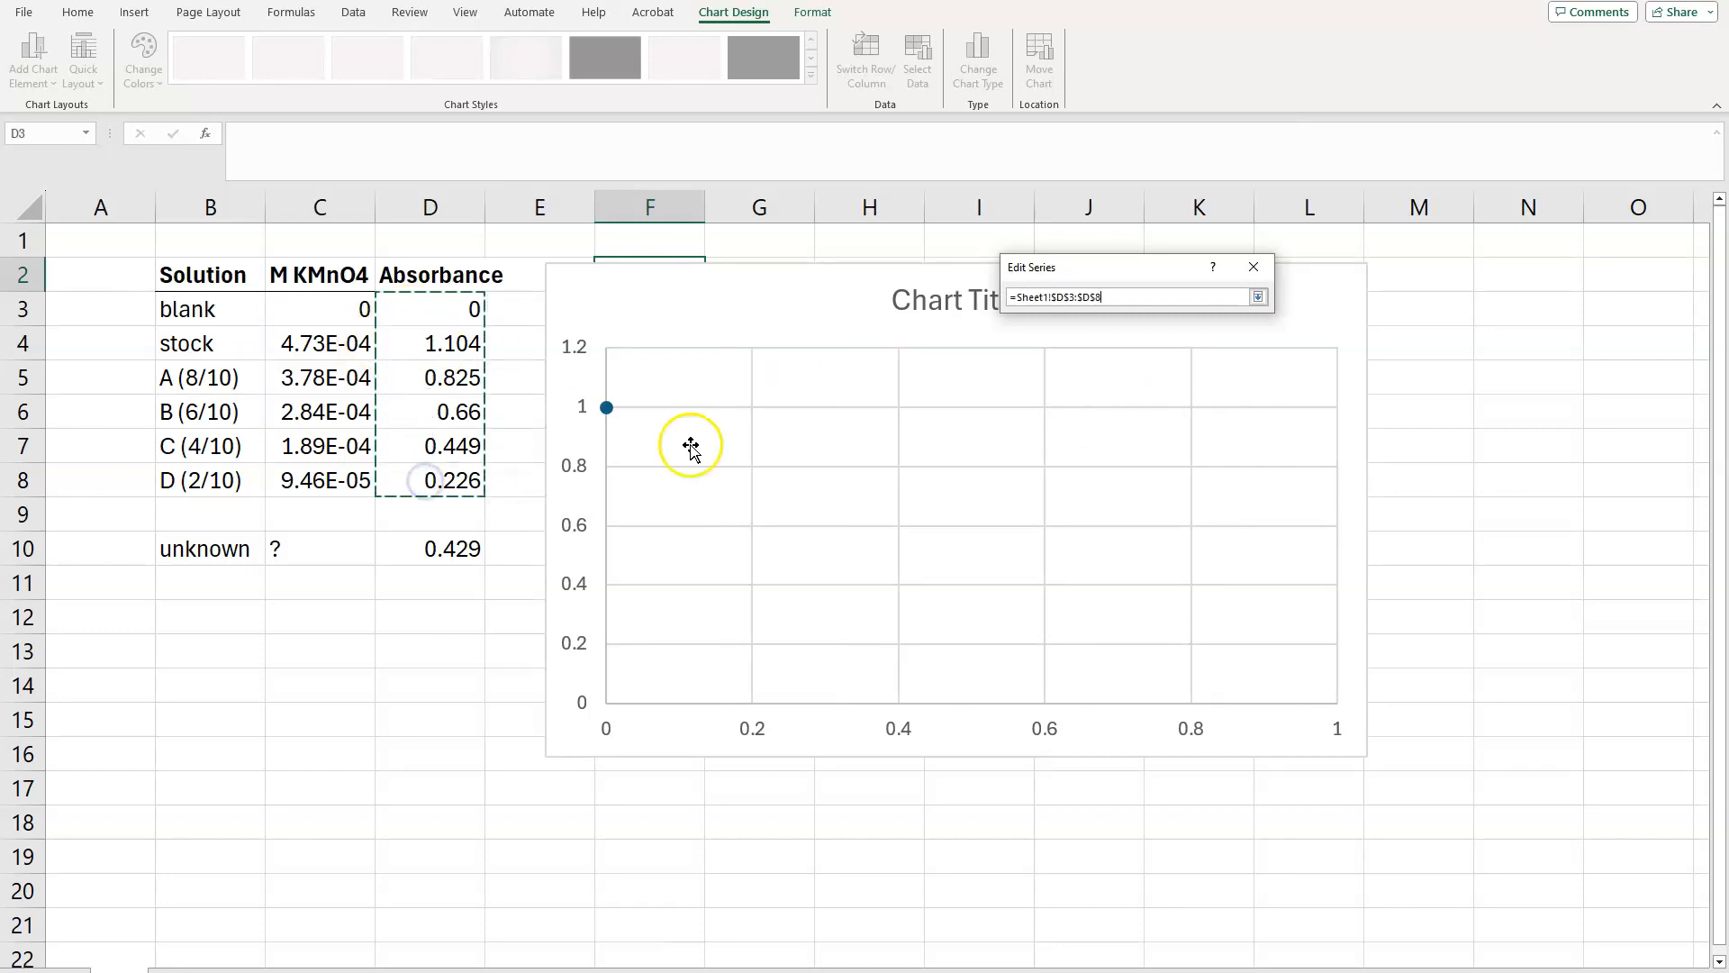
{"action": "left_click", "coordinate": [1258, 296]}
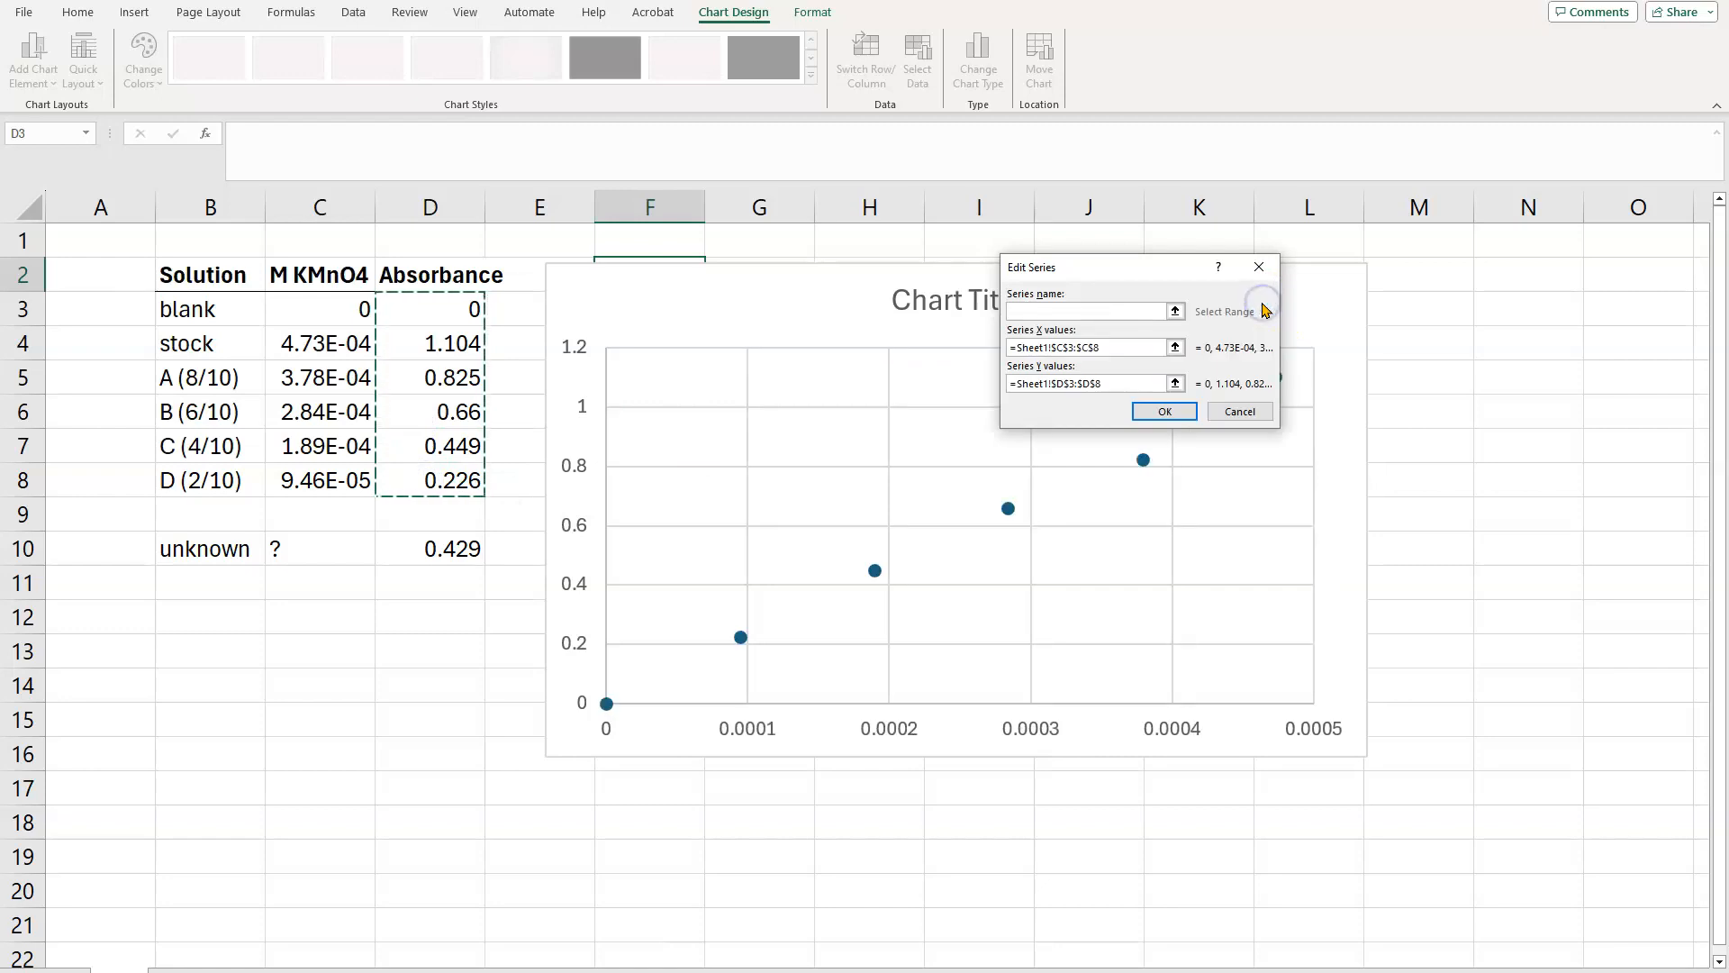
{"action": "left_click_drag", "start_coordinate": [1143, 267], "coordinate": [1445, 455]}
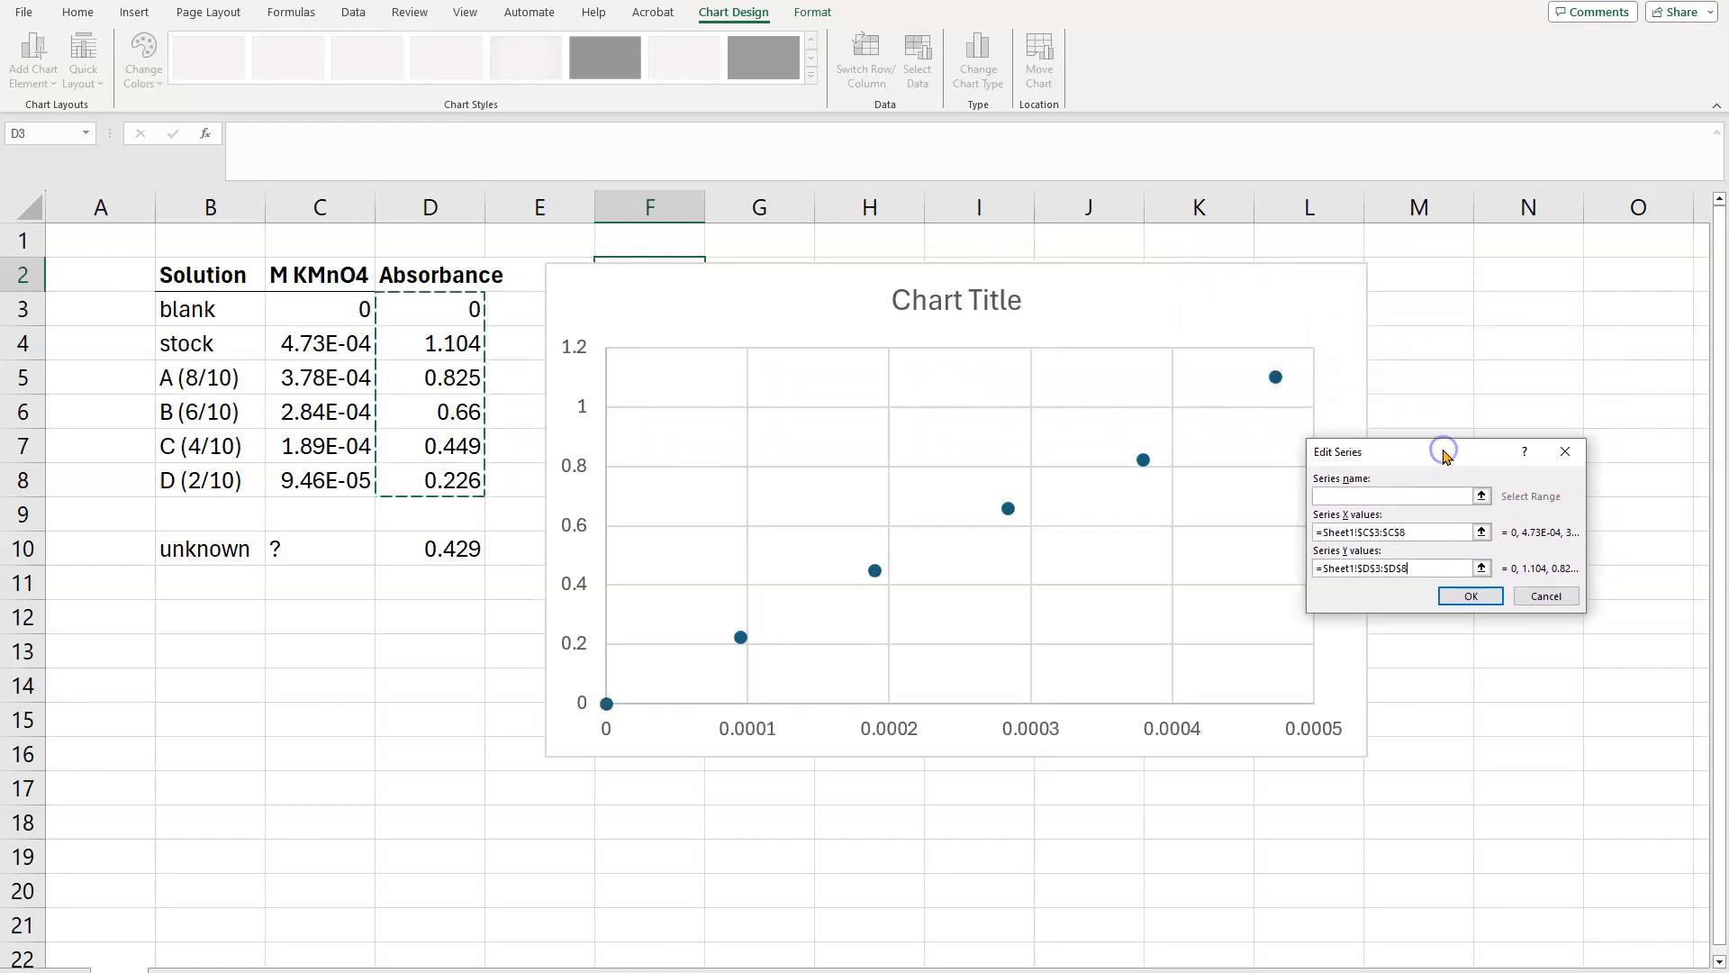
{"action": "left_click", "coordinate": [1477, 598]}
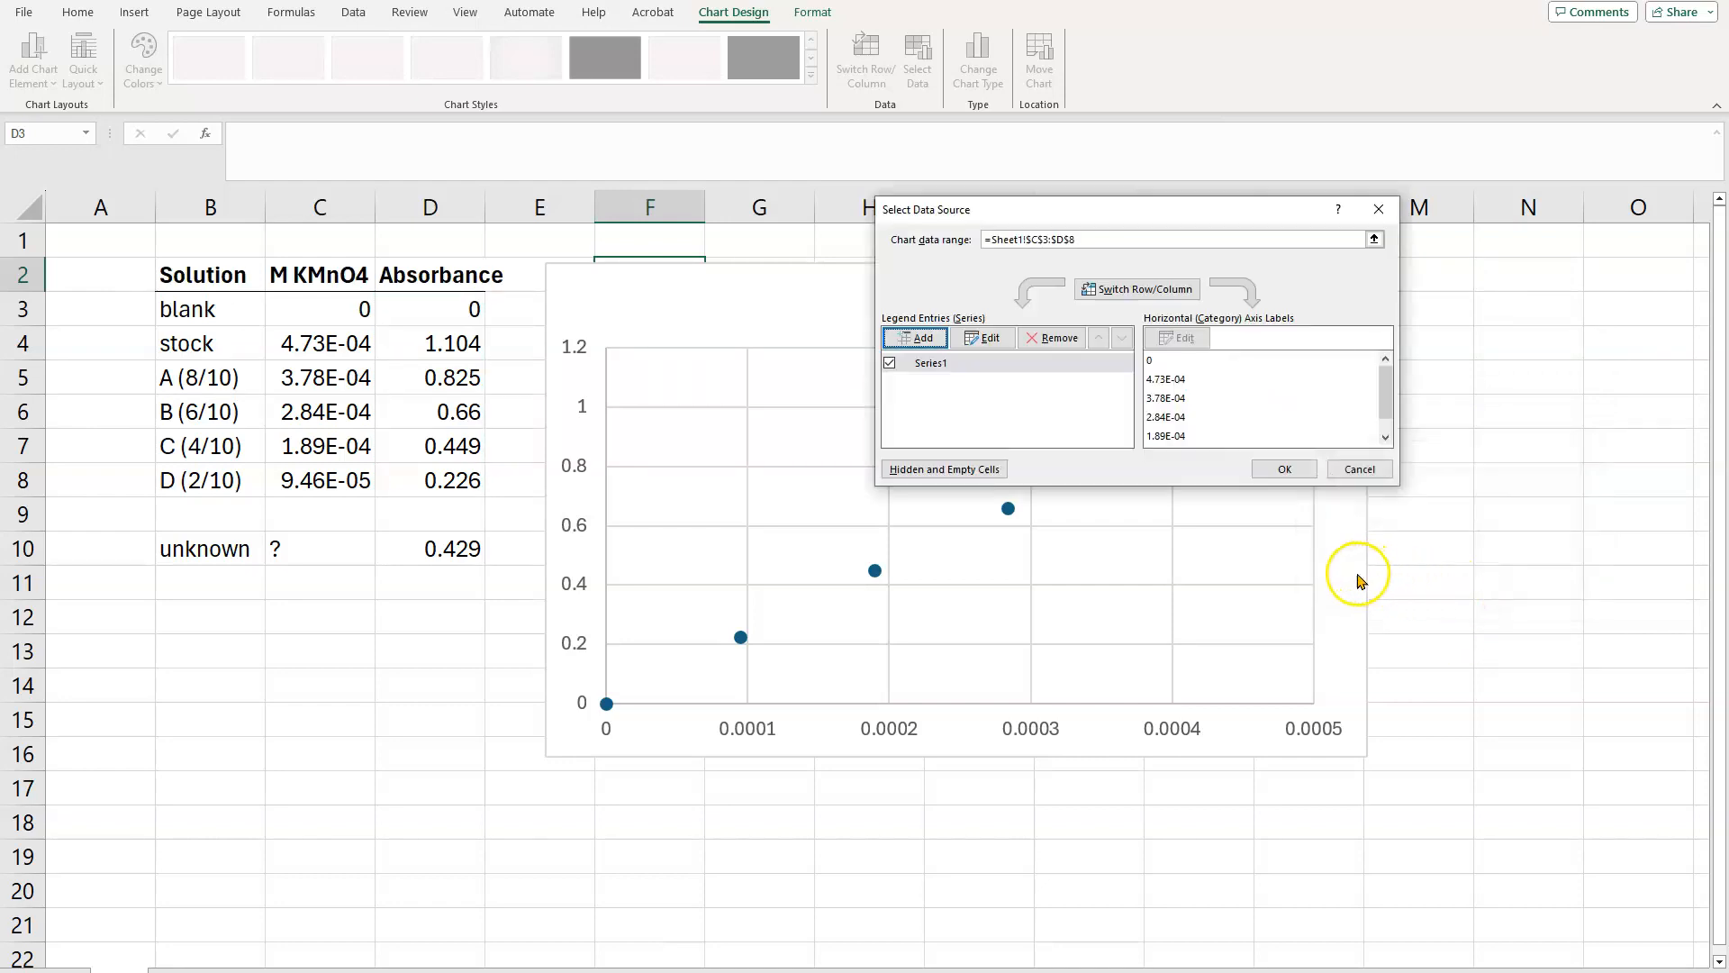
{"action": "left_click", "coordinate": [1285, 469]}
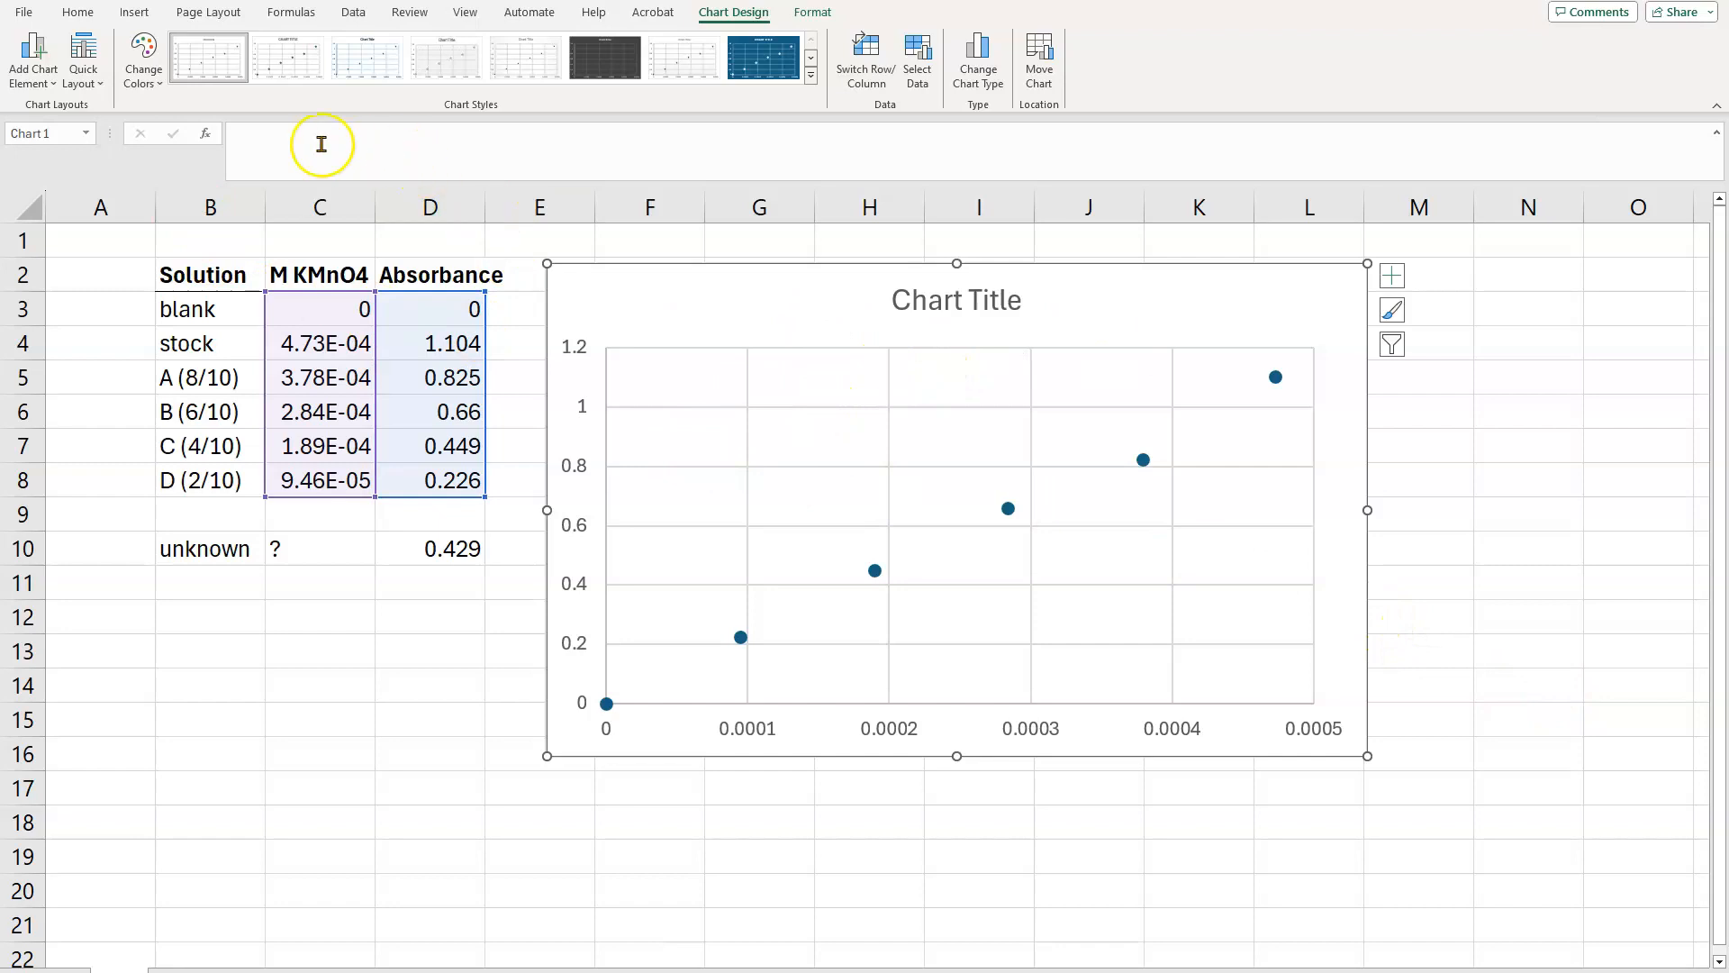
Step: Apply the first quick layout, with axis titles and a legend, and title the chart "Calibration Curve for KMnO4 in Water"
{"action": "left_click", "coordinate": [81, 59]}
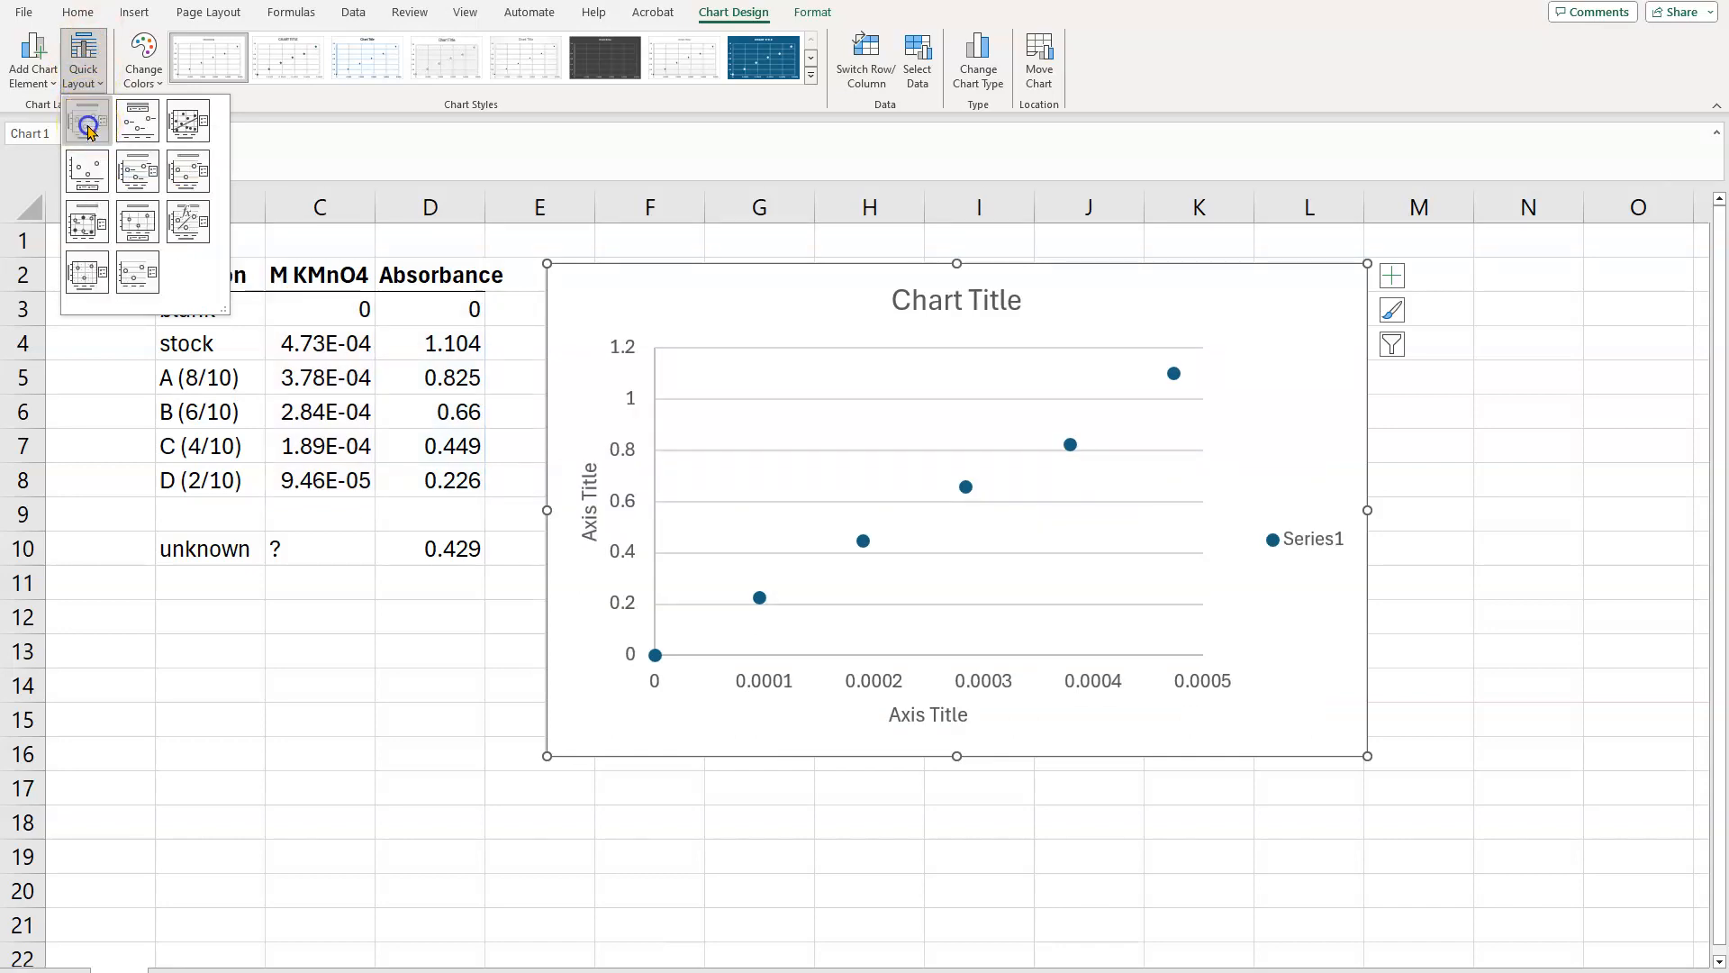
{"action": "left_click", "coordinate": [87, 126]}
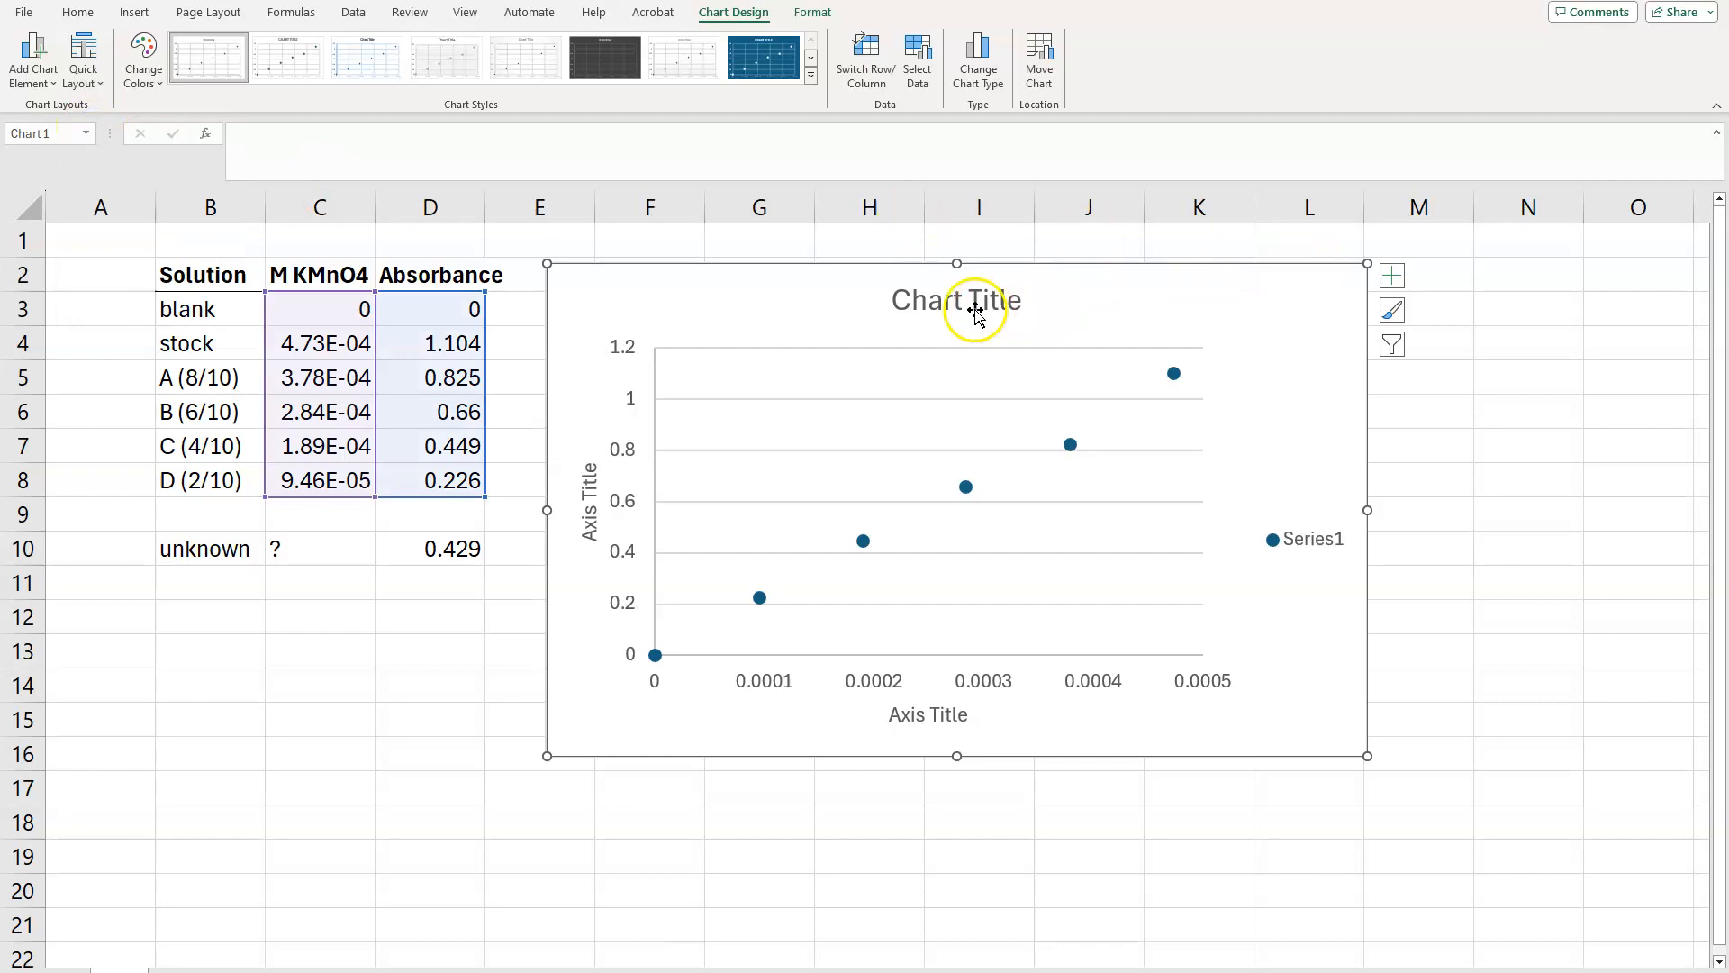
{"action": "left_click", "coordinate": [950, 296]}
{"action": "double_click", "coordinate": [899, 303]}
{"action": "left_click_drag", "start_coordinate": [896, 300], "coordinate": [1031, 326]}
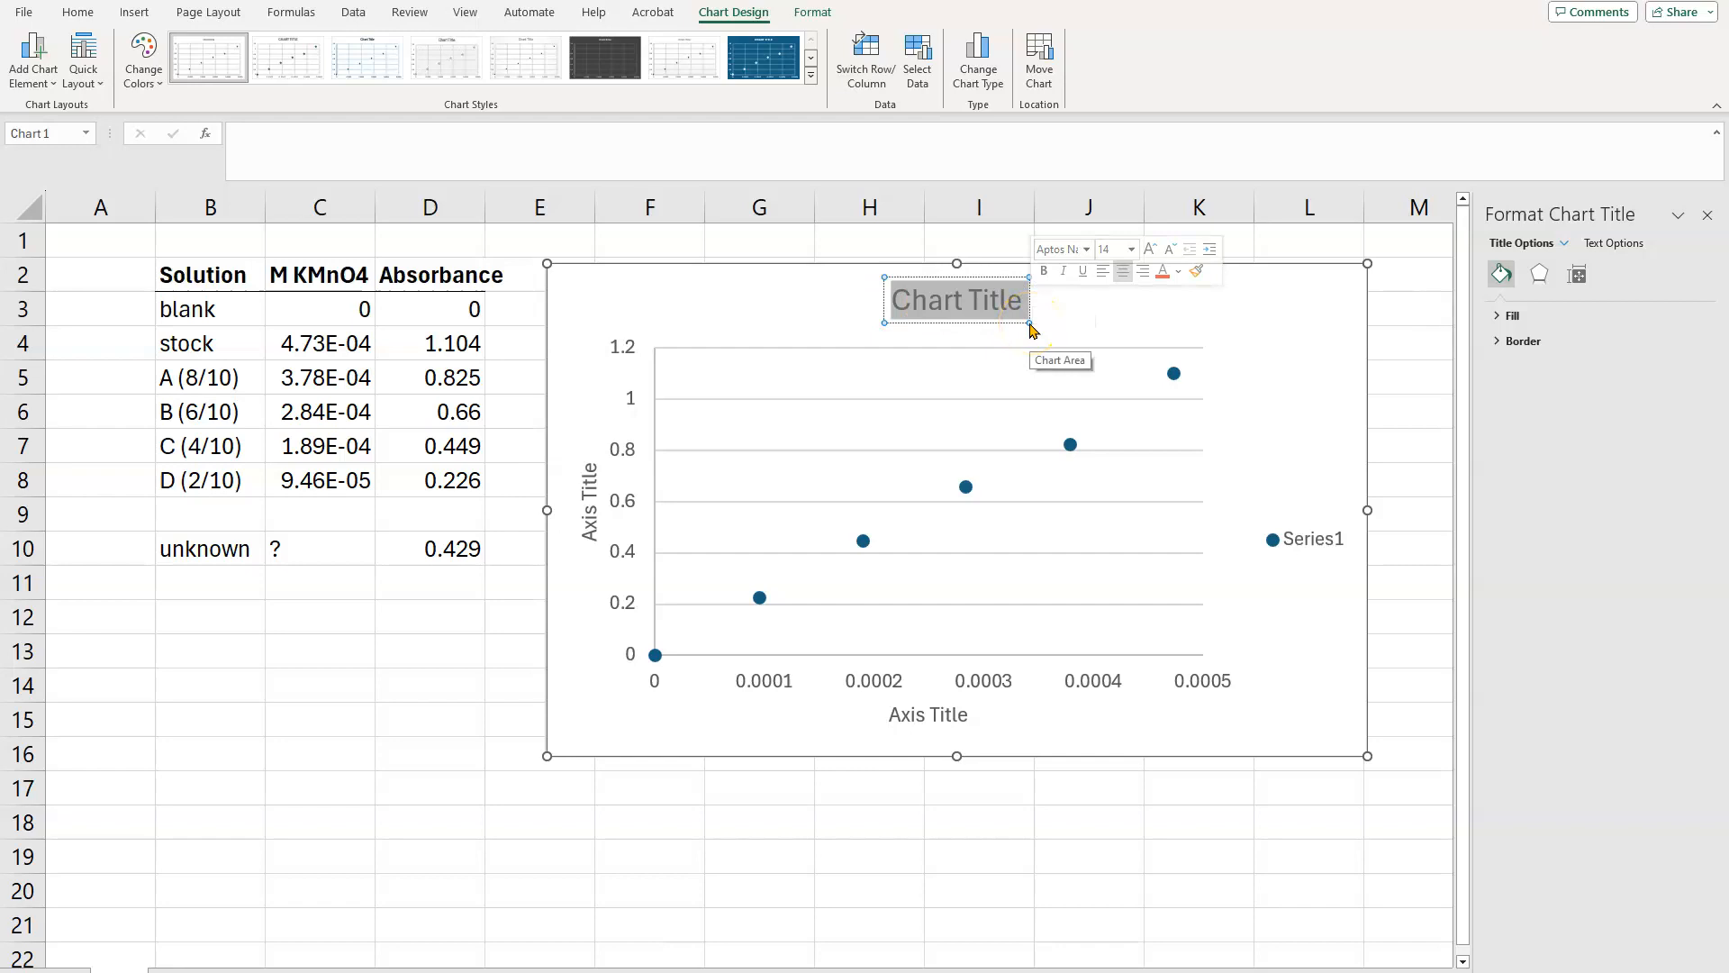
{"action": "type", "text": "Calibr"}
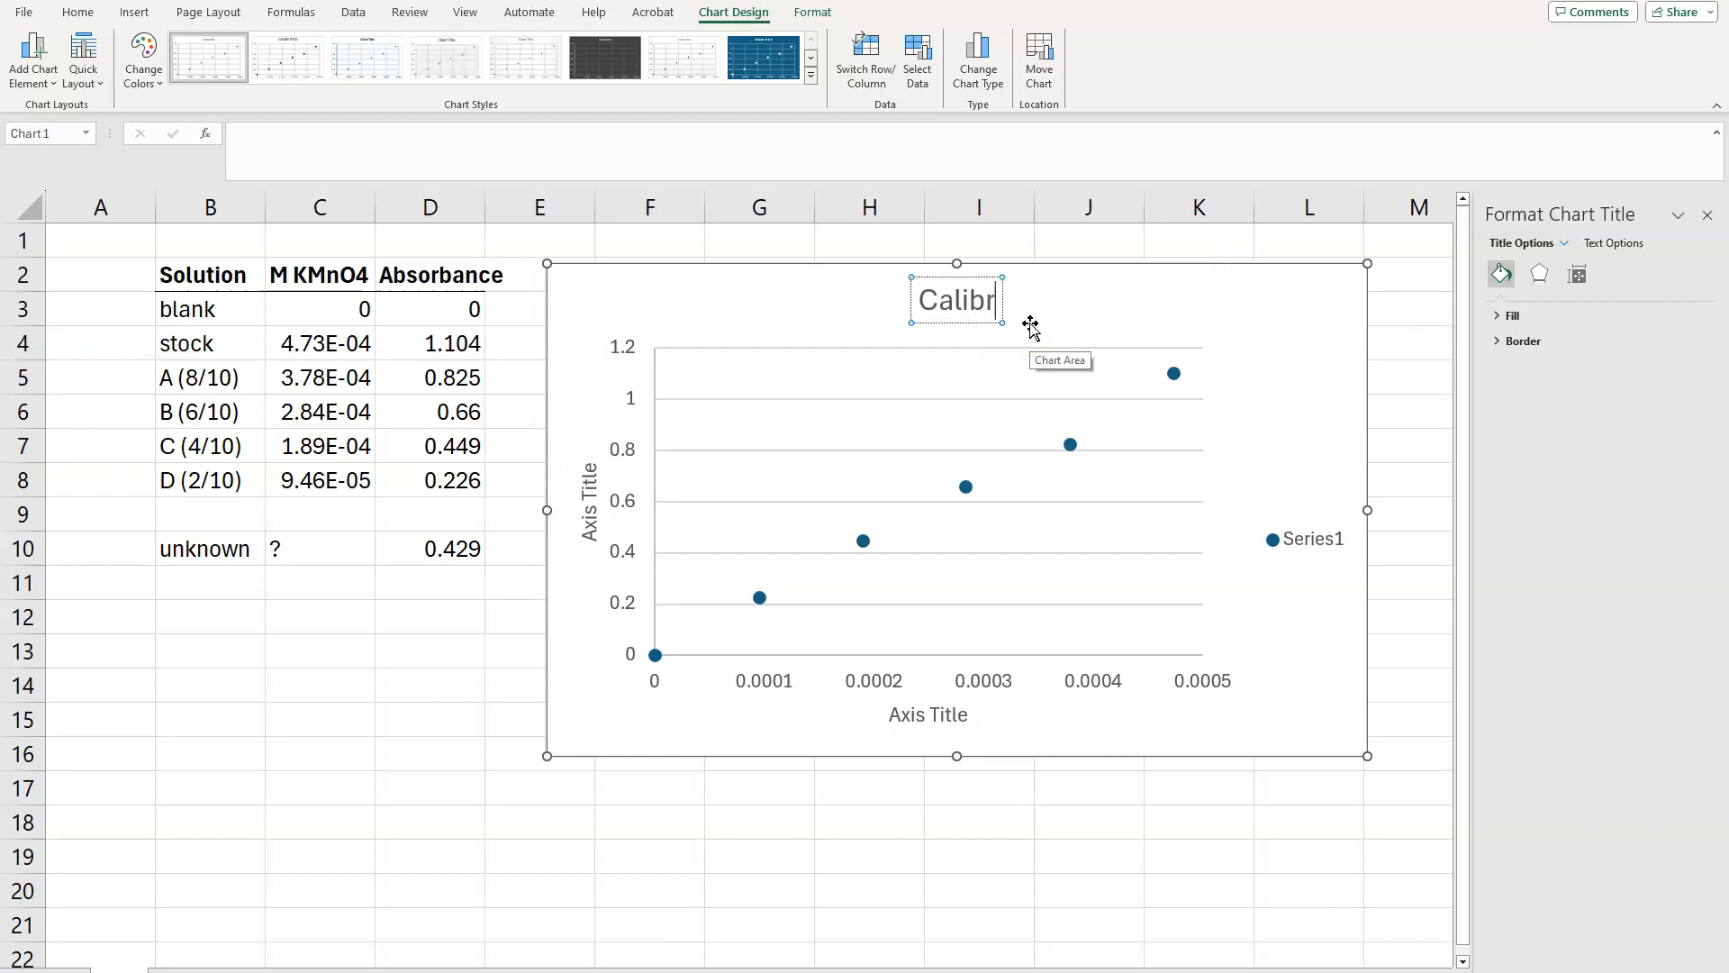
{"action": "type", "text": "ation c"}
{"action": "key", "text": "BackSpace"}
{"action": "type", "text": "Curve for"}
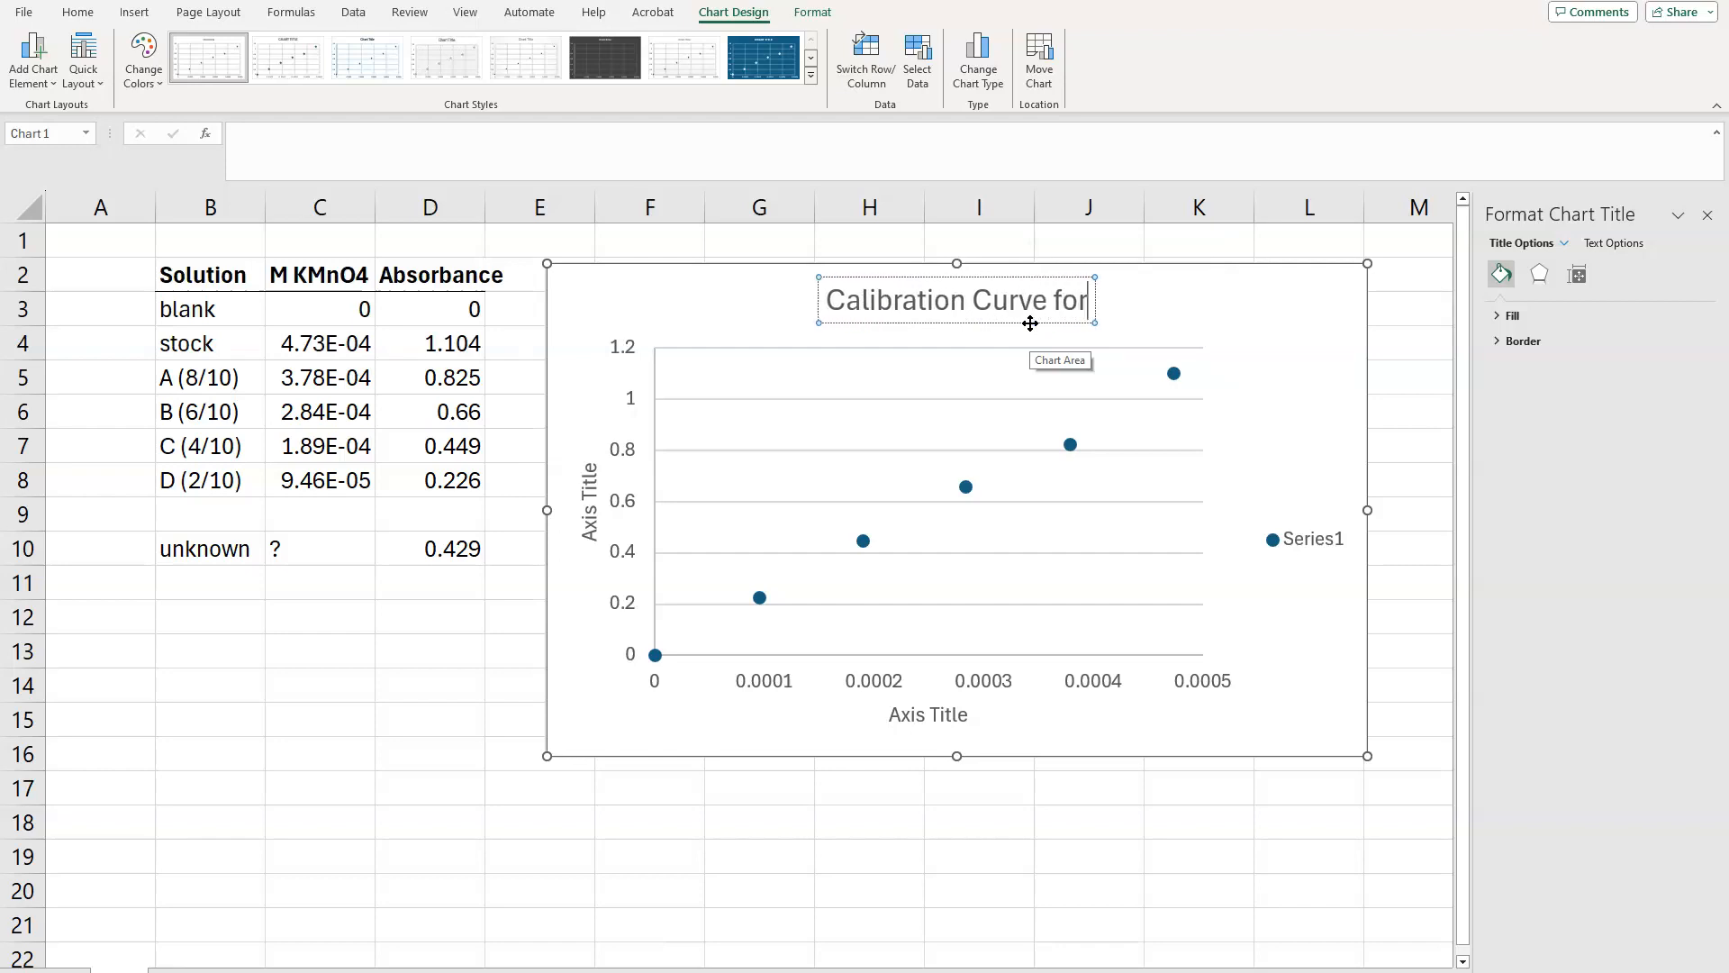
{"action": "type", "text": " KMn"}
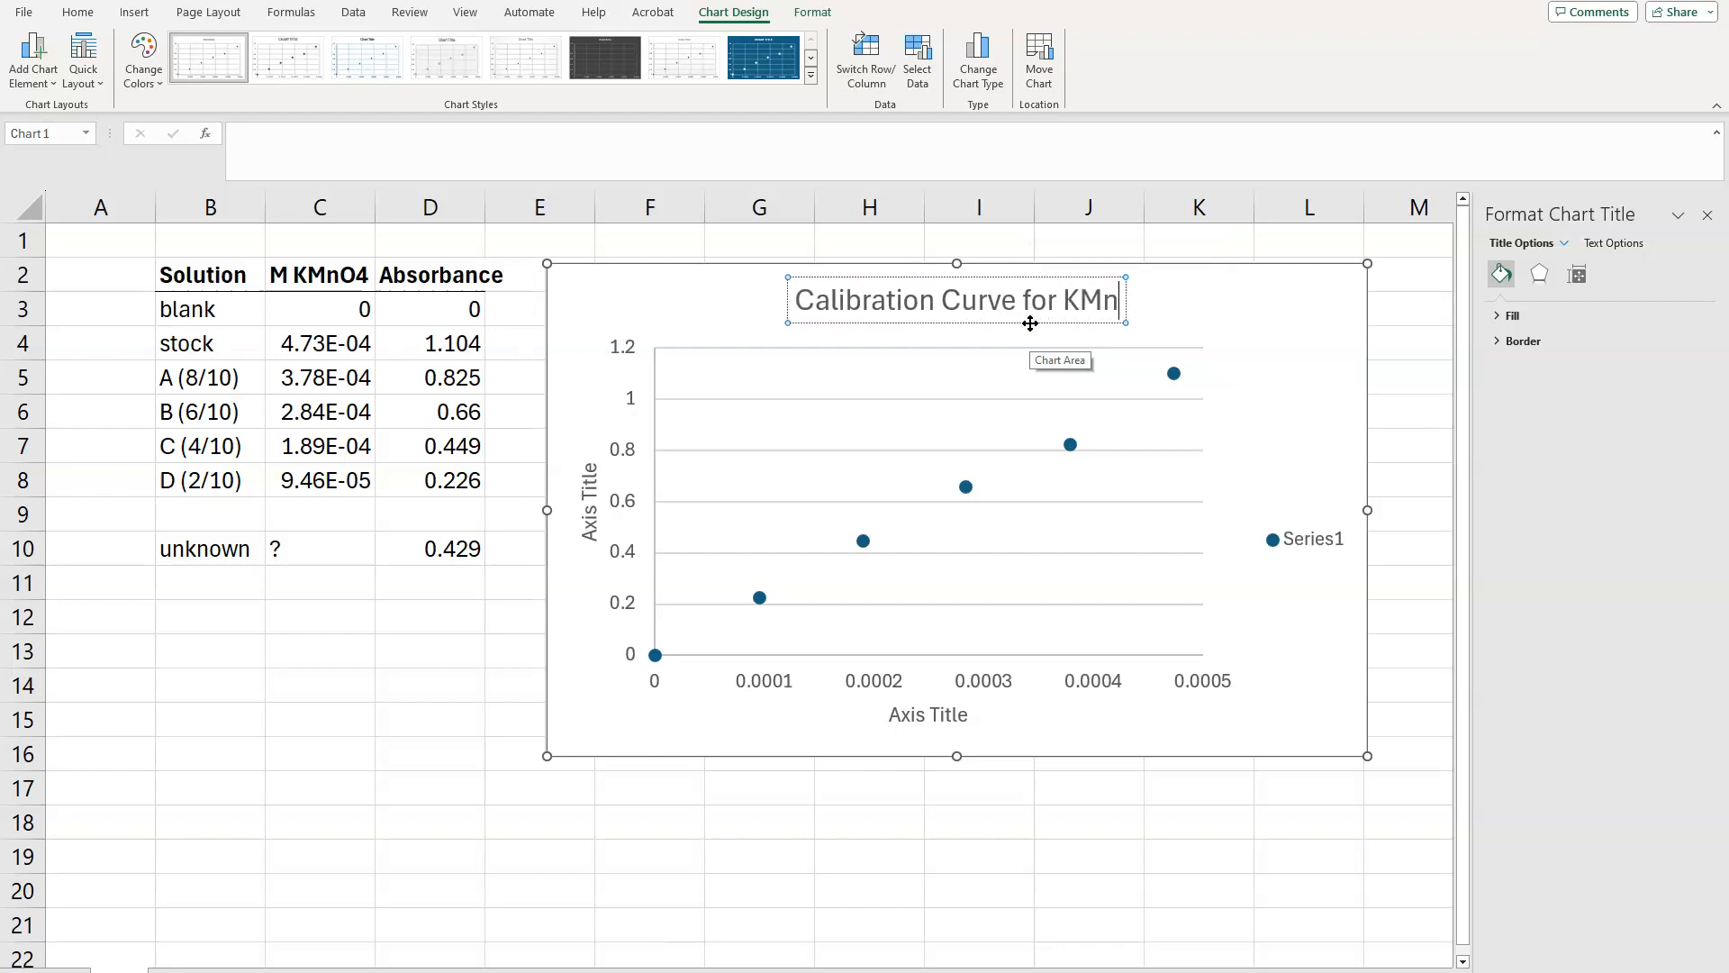
{"action": "type", "text": "O4 in"}
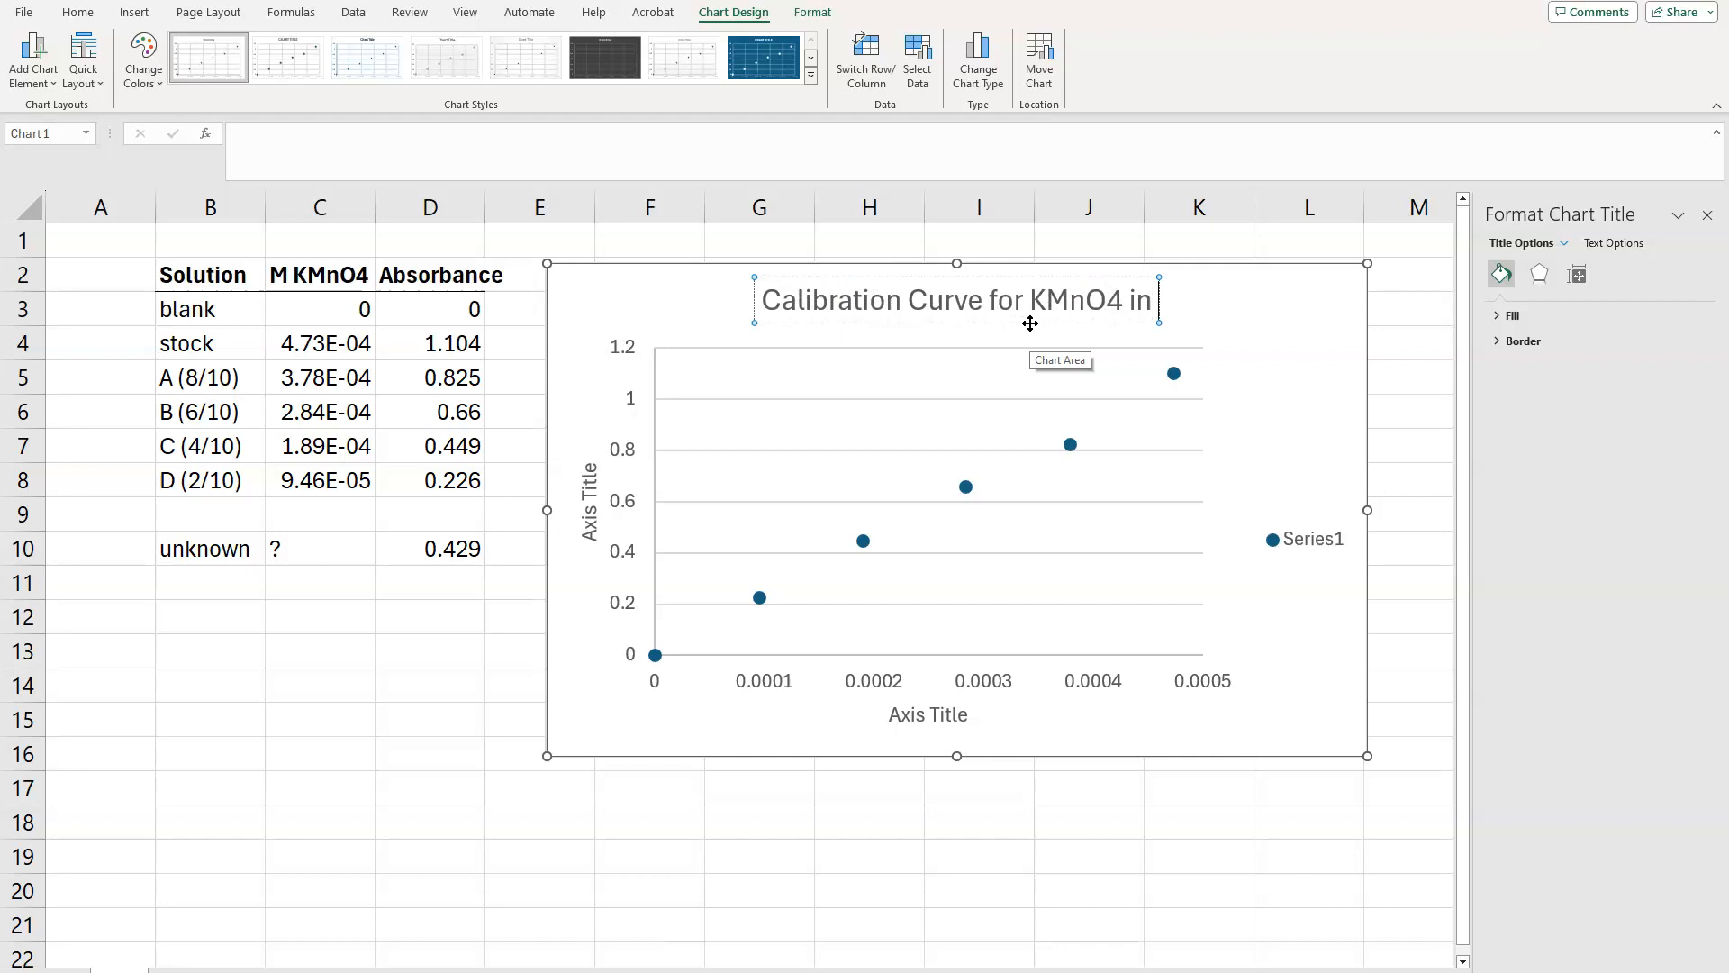
{"action": "type", "text": " Water"}
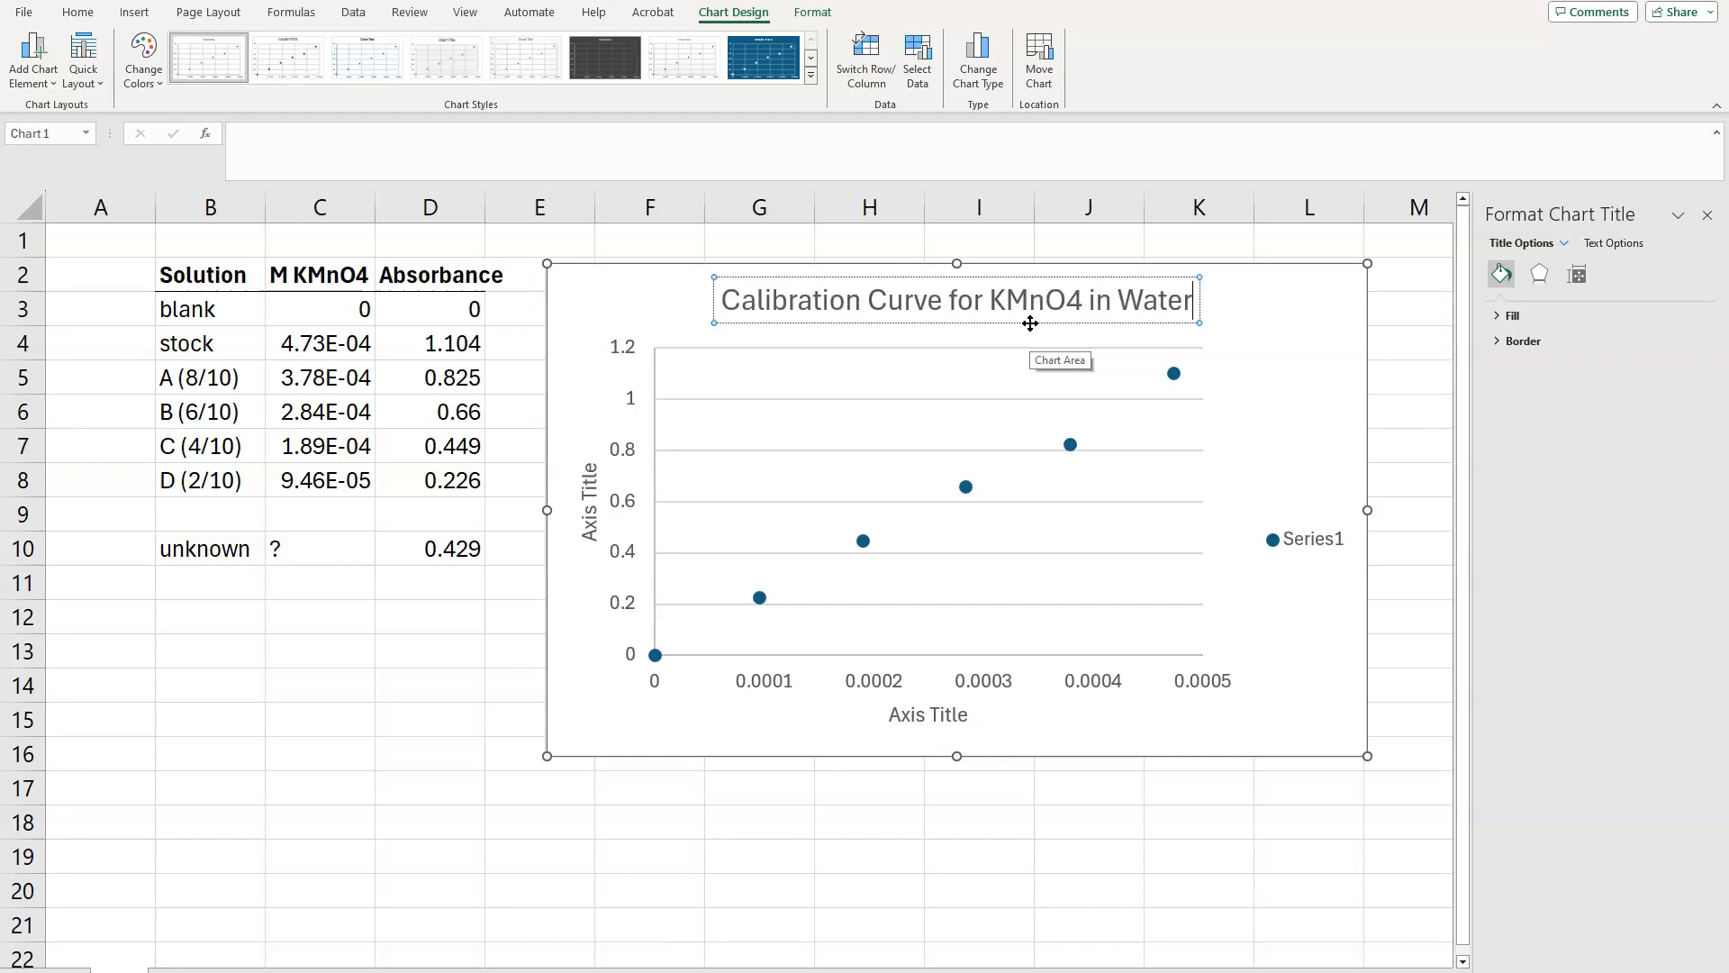
Step: Replace the horizontal axis title's placeholder text with "M KMnO4"
{"action": "left_click", "coordinate": [896, 714]}
{"action": "left_click_drag", "start_coordinate": [893, 714], "coordinate": [977, 714]}
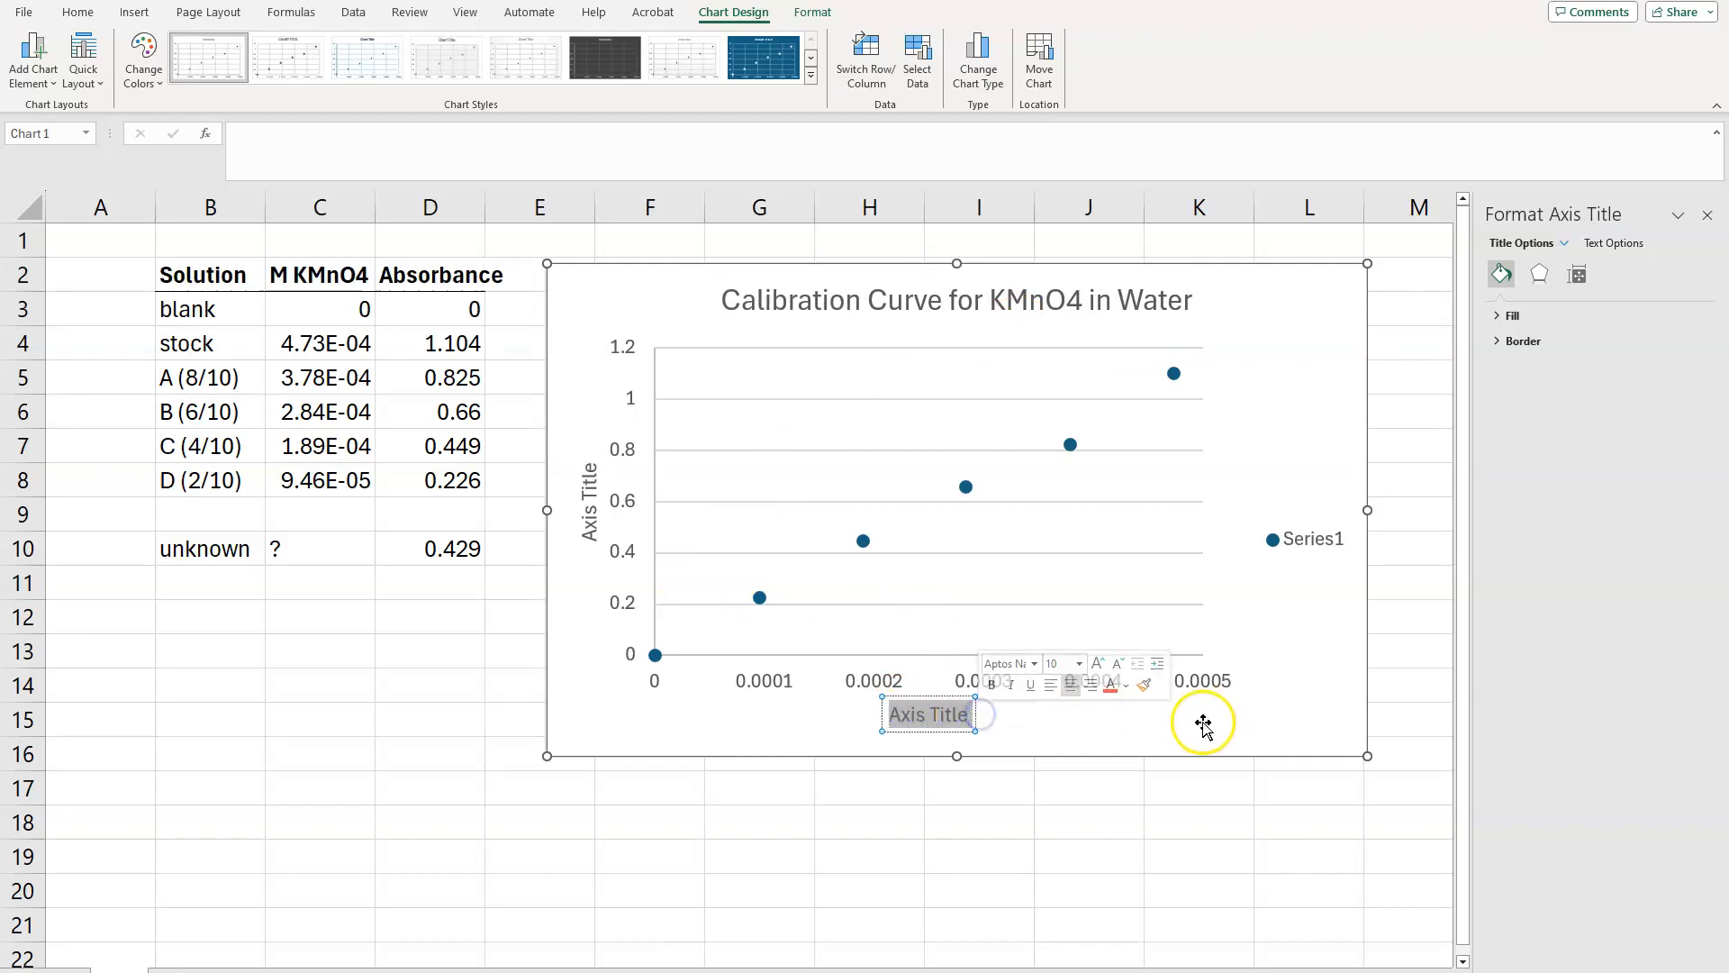
{"action": "type", "text": "M KMnO"}
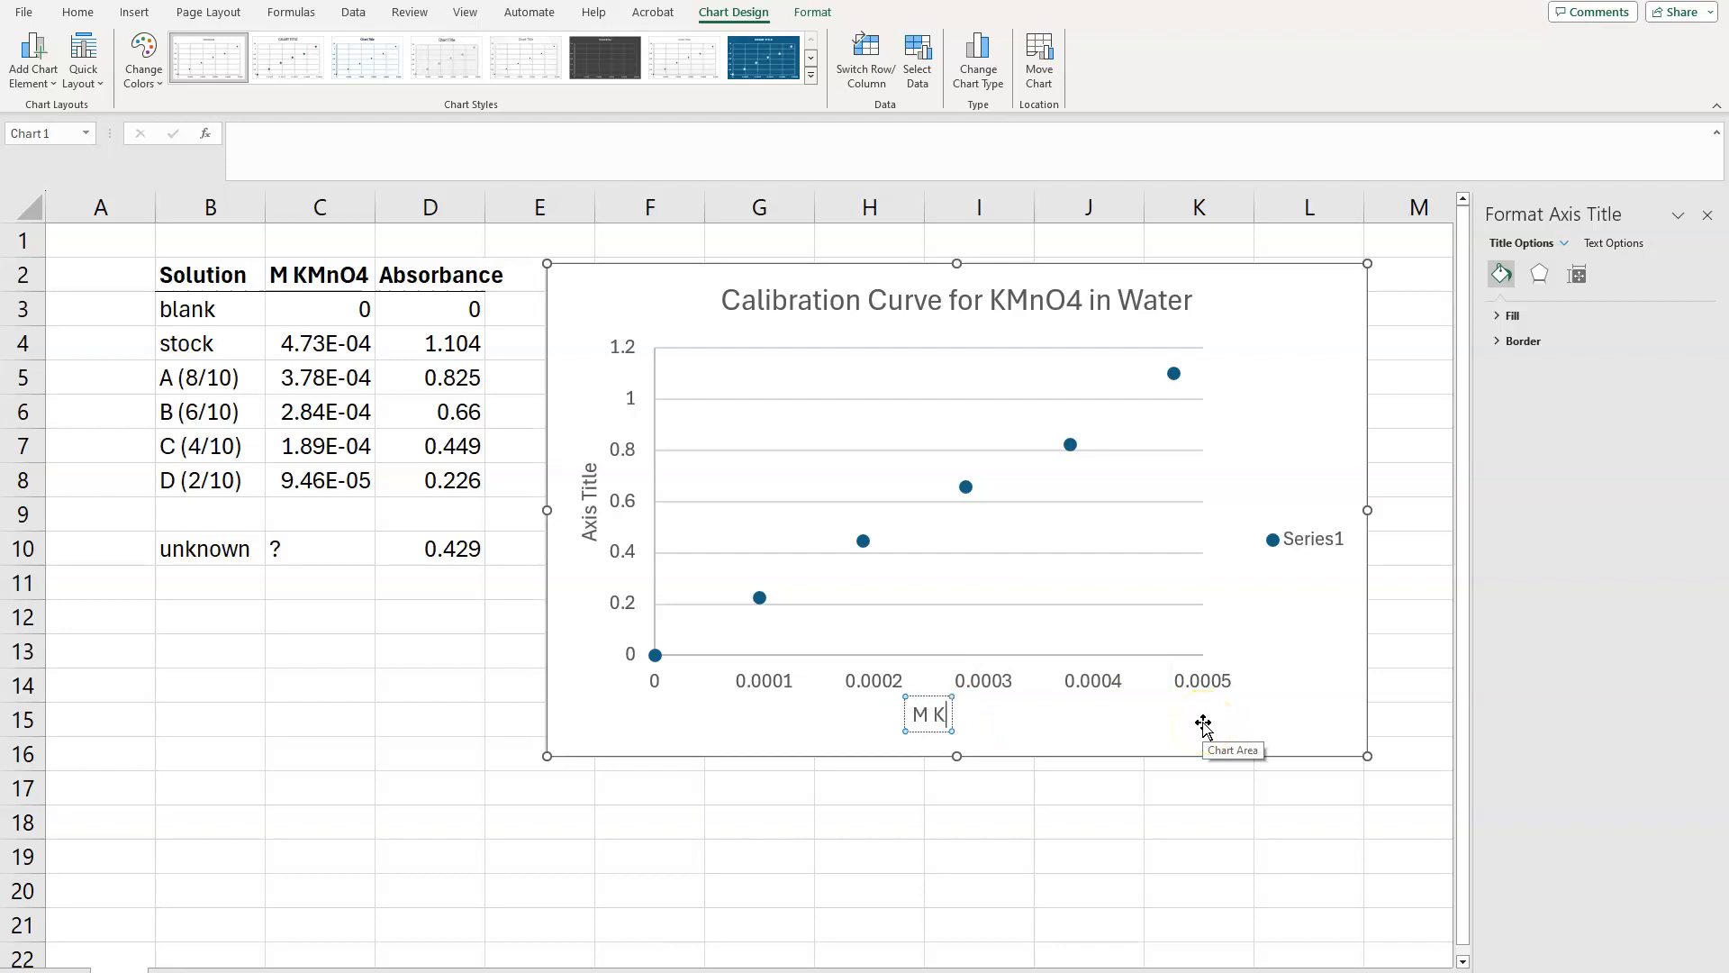
{"action": "type", "text": "4"}
Step: Replace the vertical axis title's placeholder text with "Absorbance"
{"action": "left_click", "coordinate": [589, 477]}
{"action": "left_click_drag", "start_coordinate": [587, 465], "coordinate": [591, 535]}
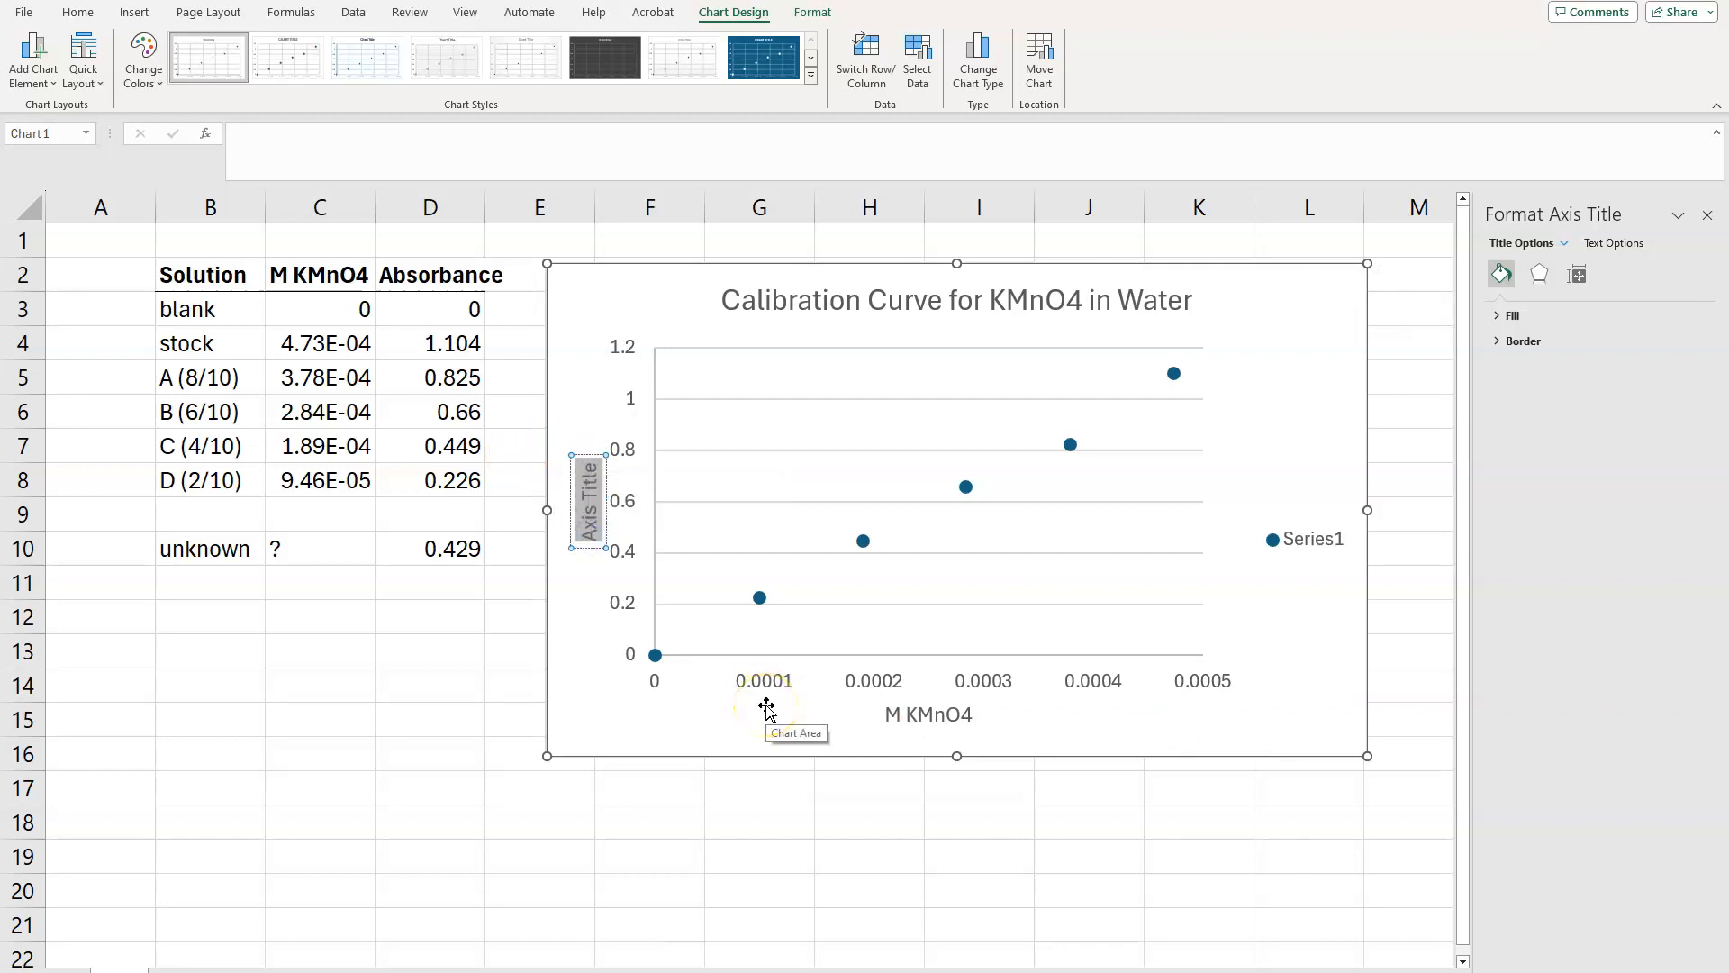
{"action": "type", "text": "Absorbance"}
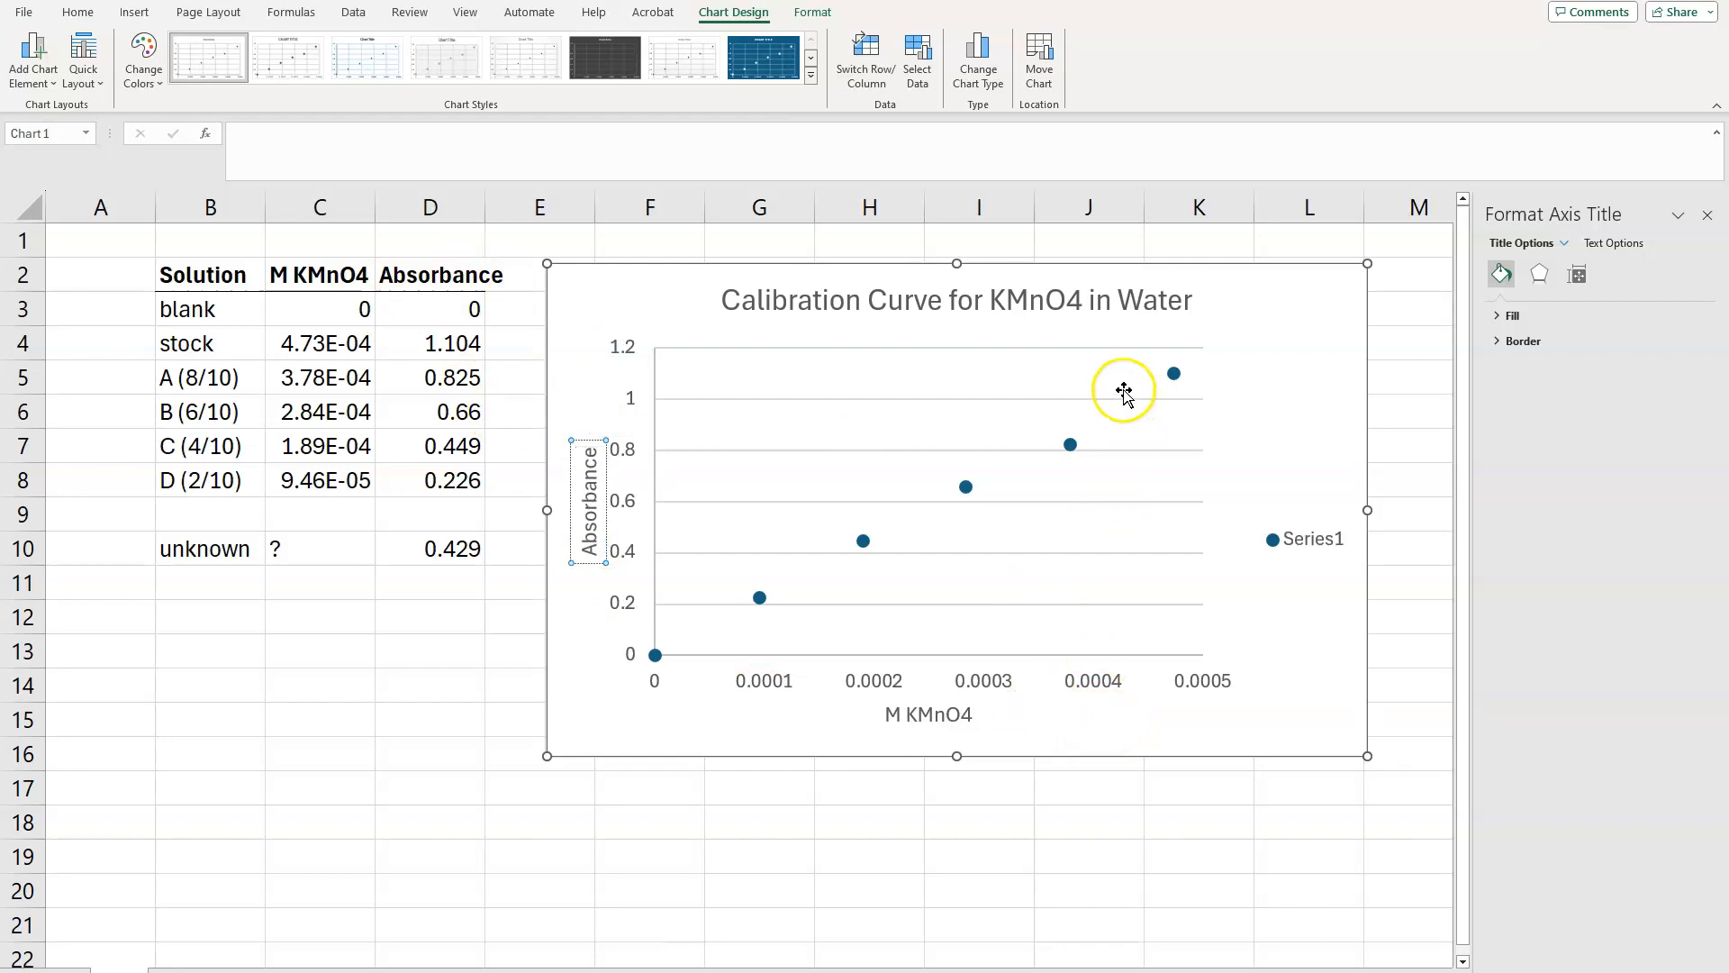
Step: Format the 4 of KMnO4 in the chart title as subscript
{"action": "left_click", "coordinate": [1071, 291]}
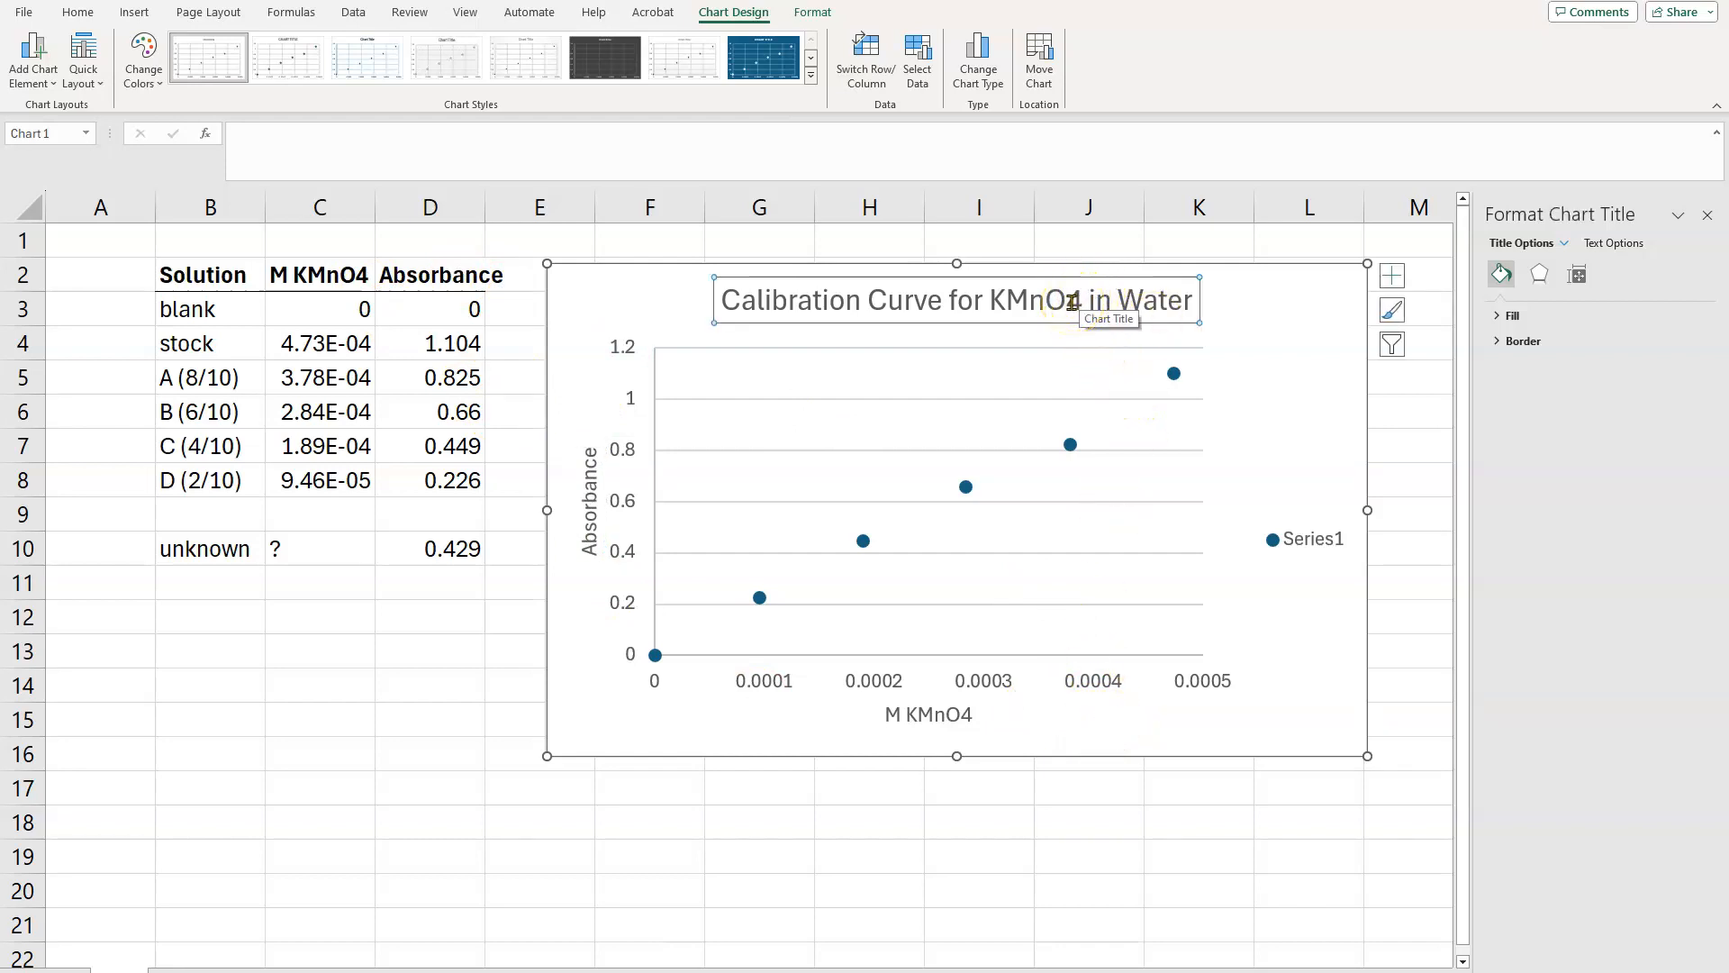
{"action": "left_click_drag", "start_coordinate": [1071, 303], "coordinate": [1077, 303]}
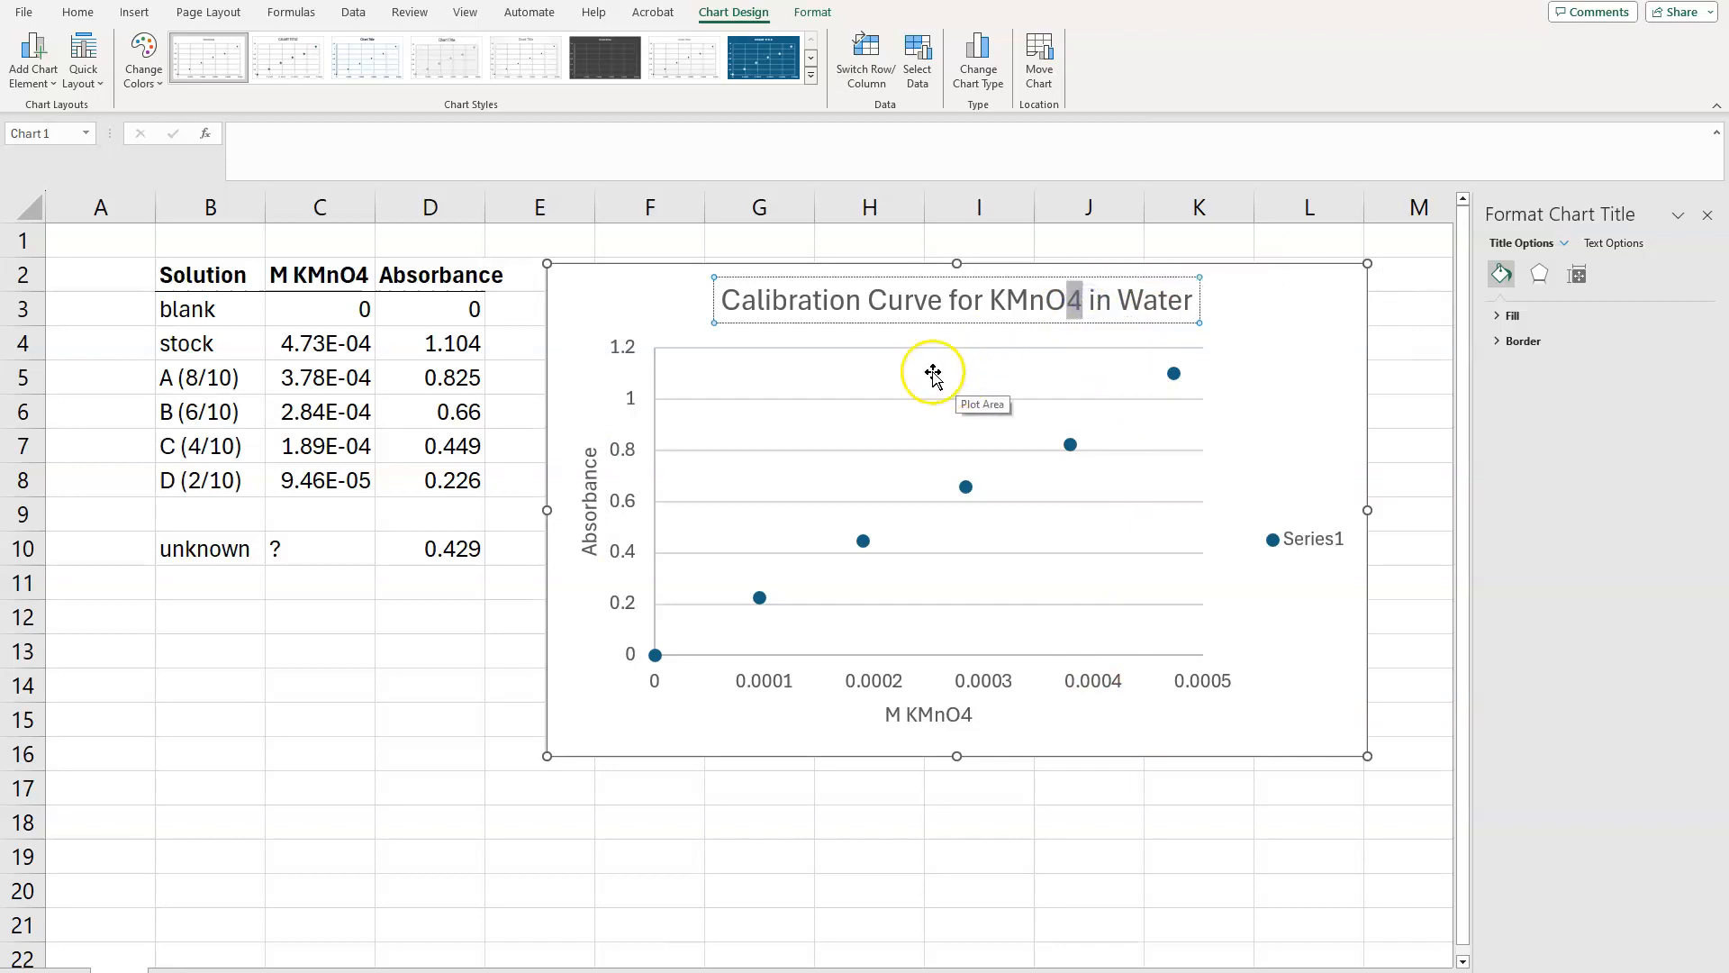
{"action": "left_click", "coordinate": [74, 12]}
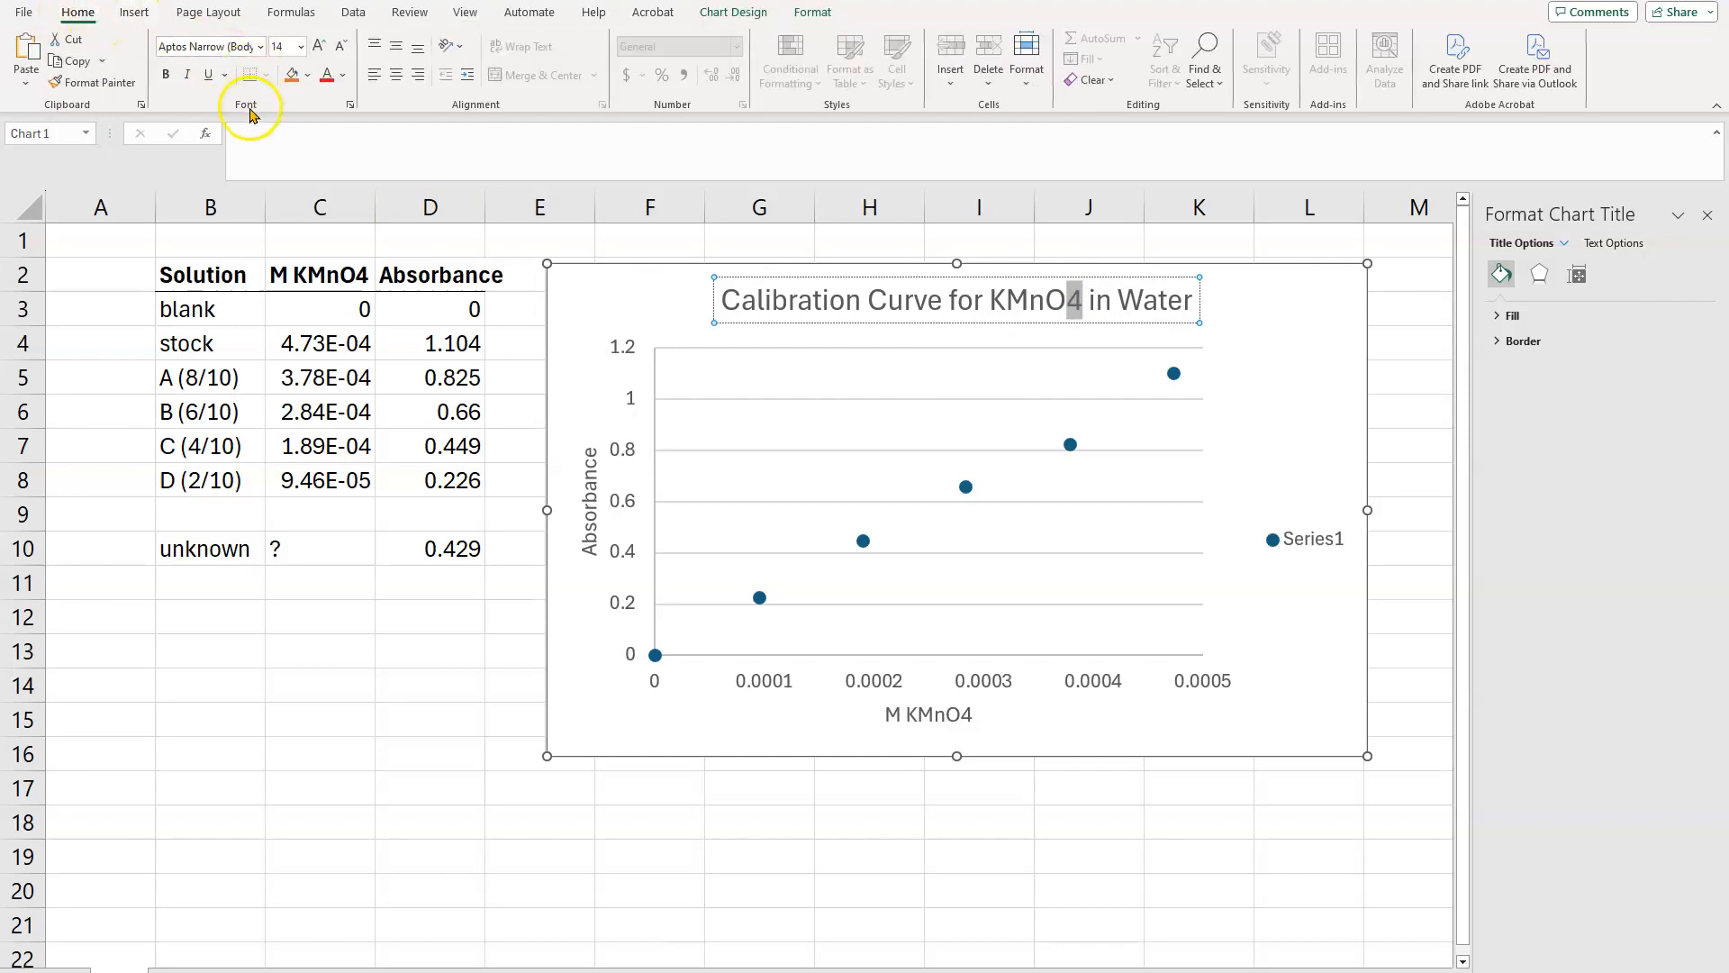
{"action": "left_click", "coordinate": [350, 106]}
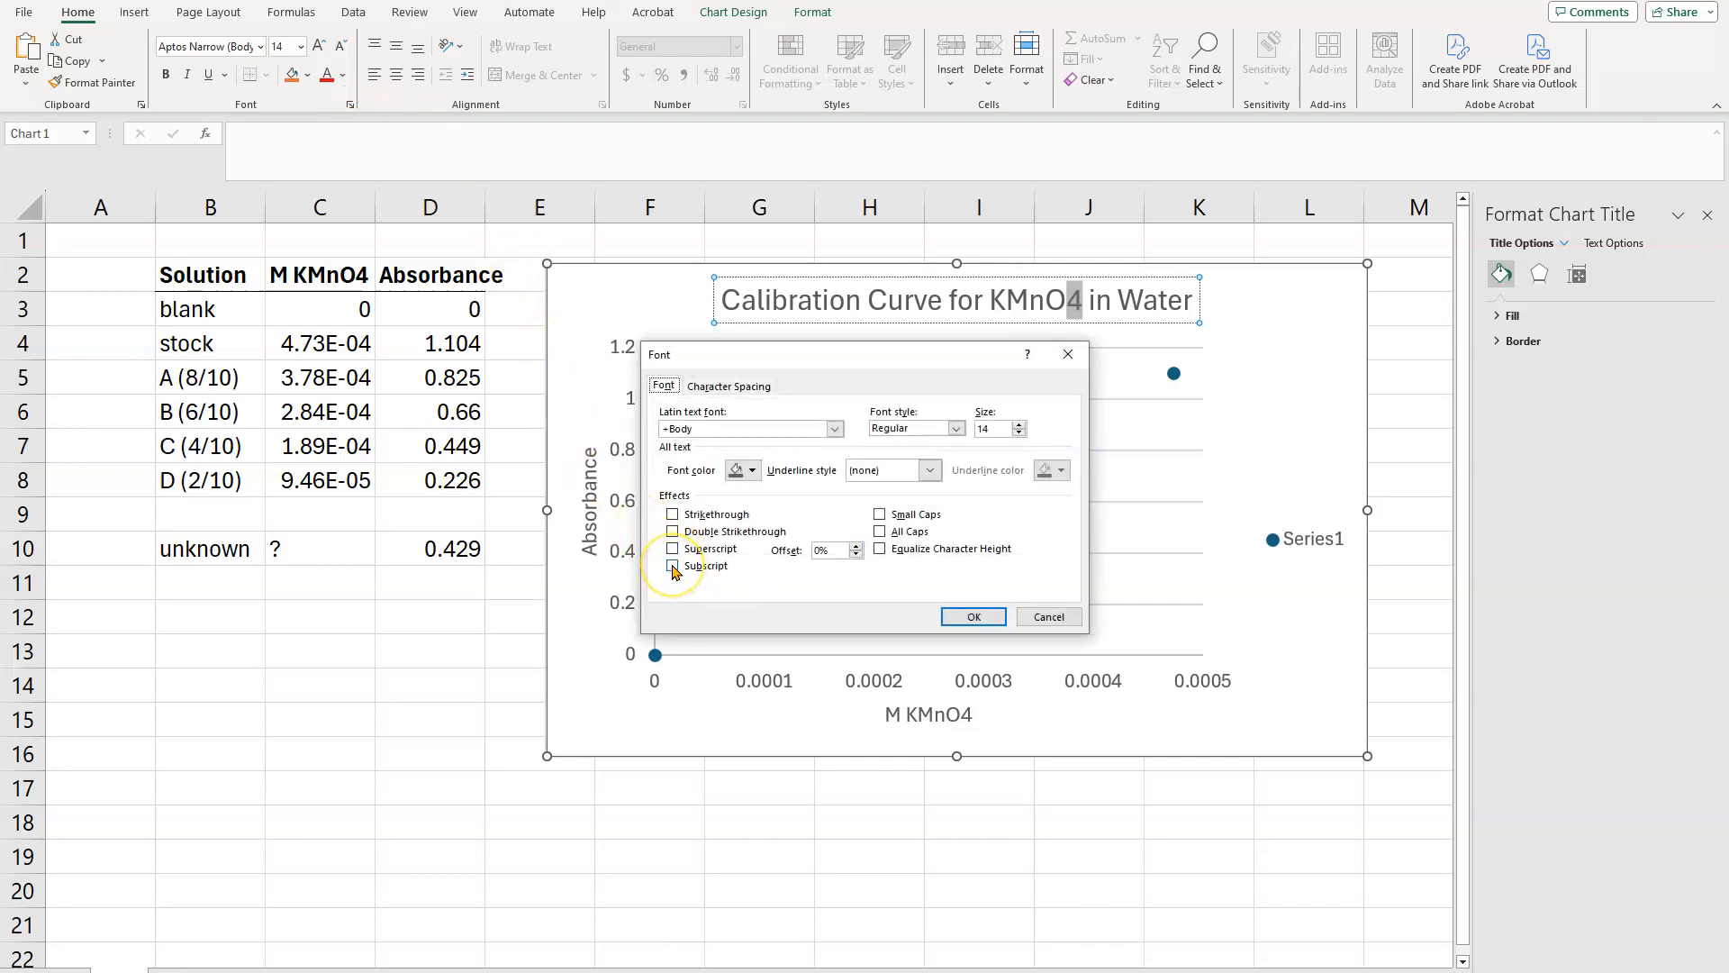
{"action": "left_click", "coordinate": [974, 616]}
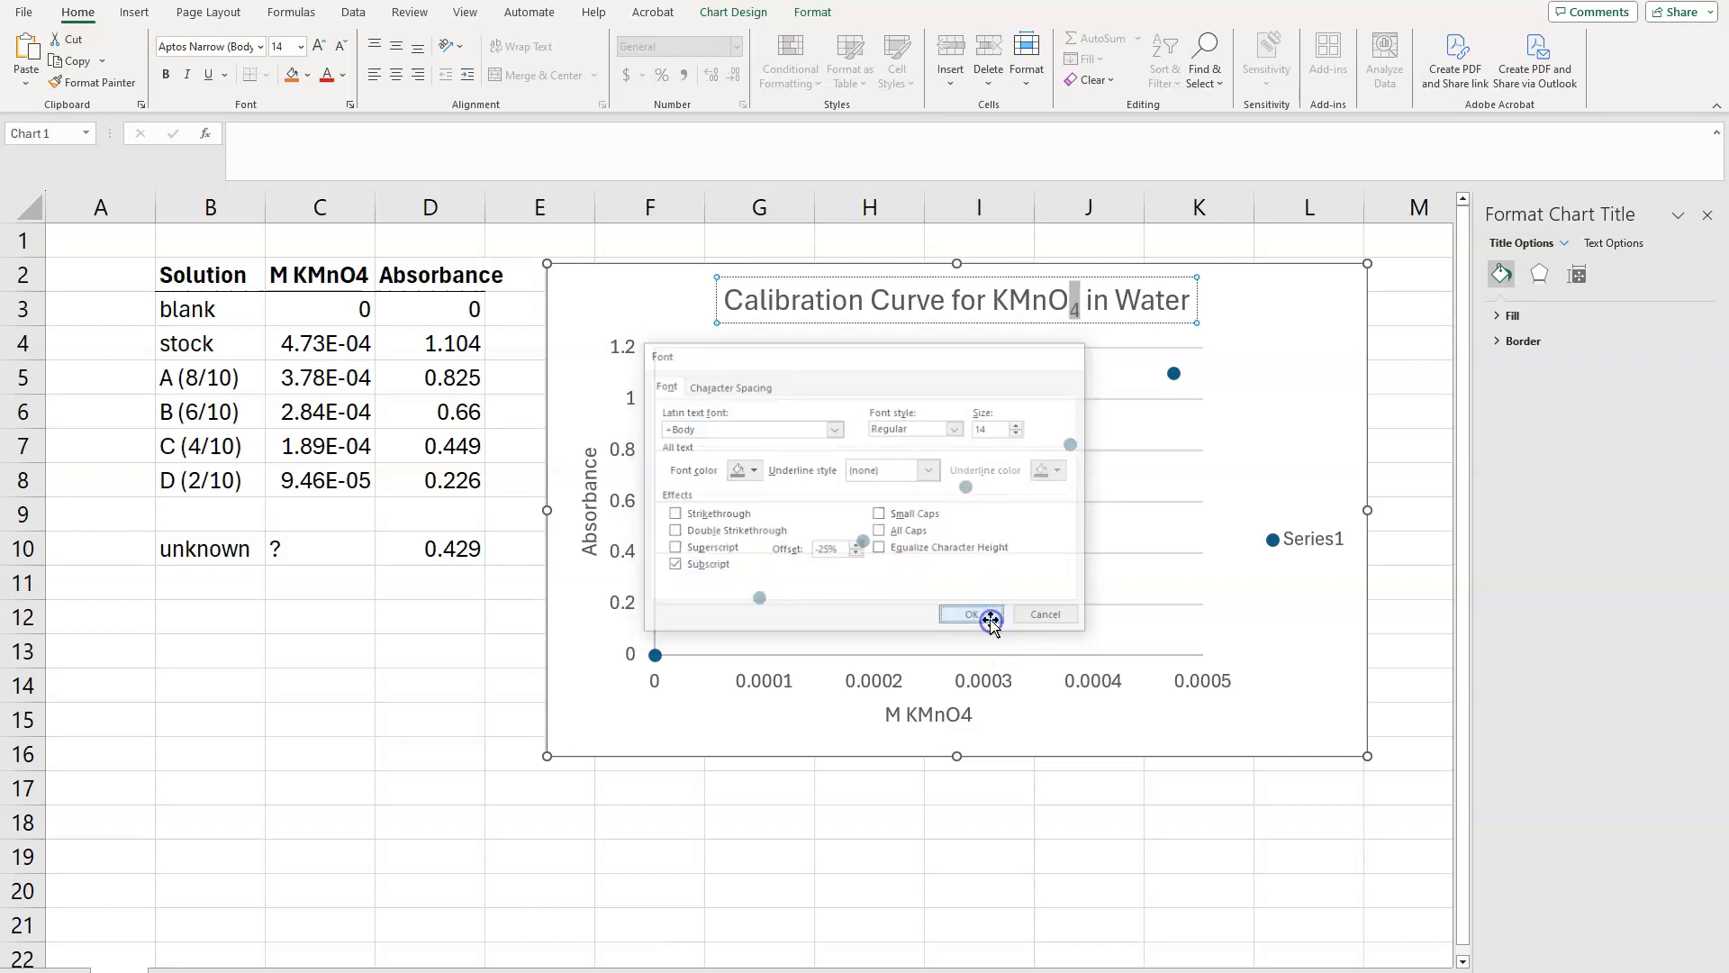
Step: Format the 4 of KMnO4 in the horizontal axis title as subscript
{"action": "left_click", "coordinate": [966, 711]}
{"action": "double_click", "coordinate": [963, 713]}
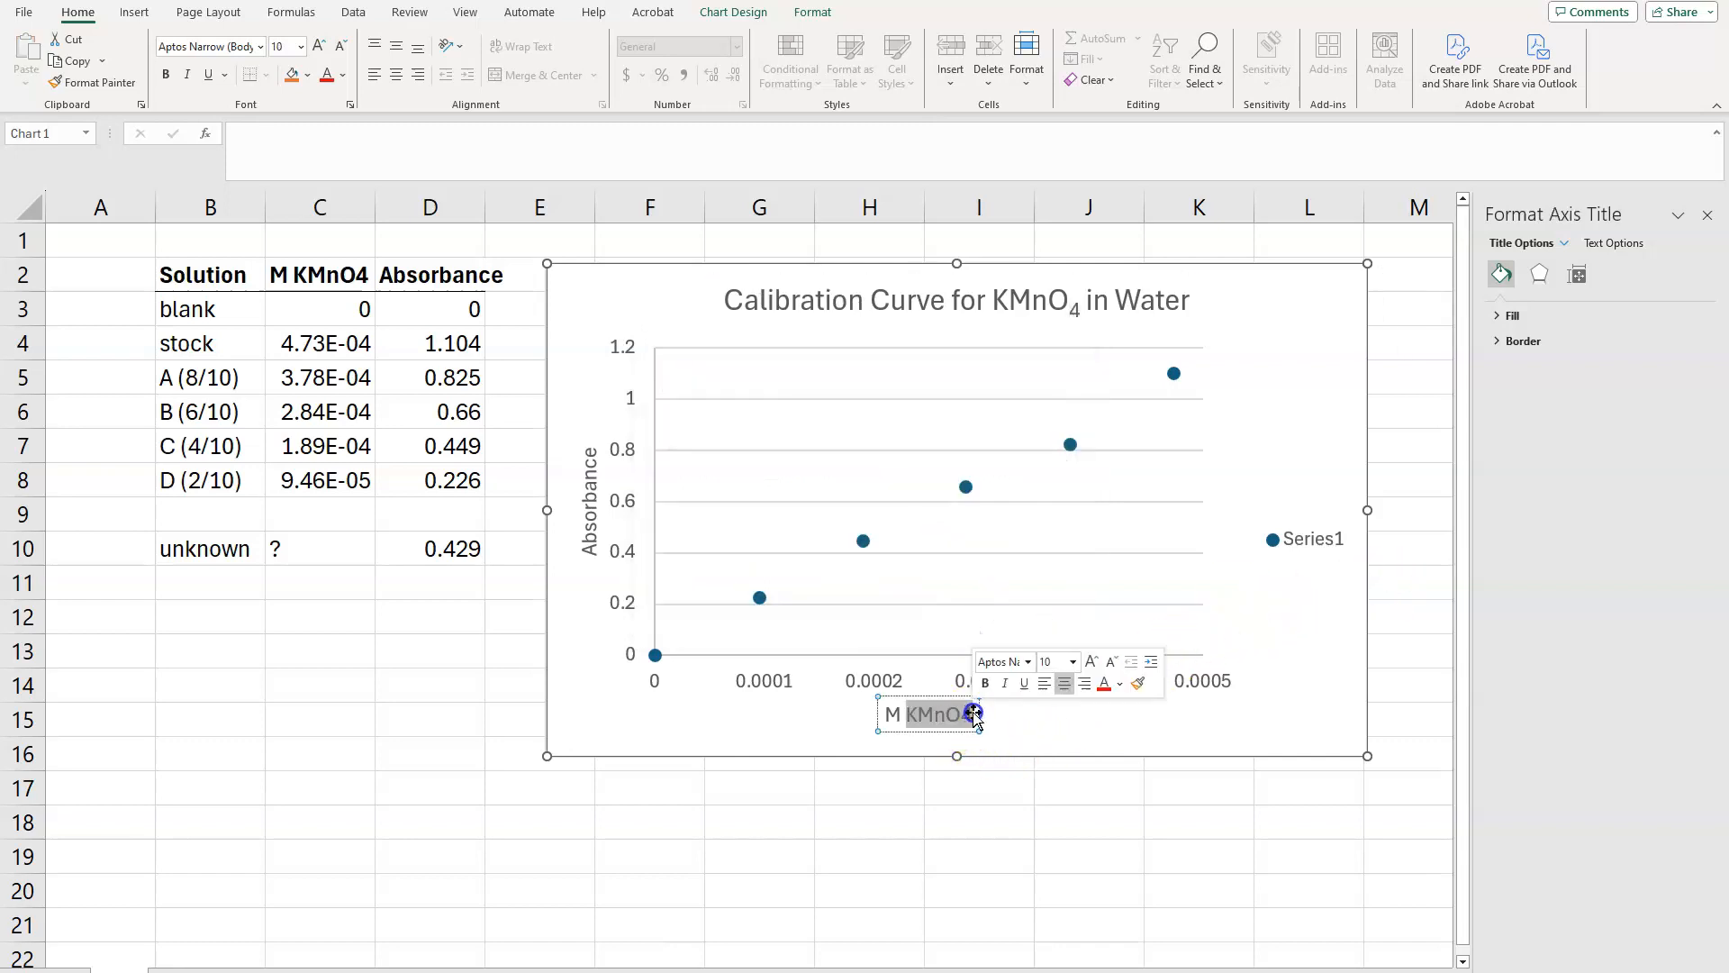
{"action": "left_click", "coordinate": [964, 715]}
{"action": "double_click", "coordinate": [964, 715]}
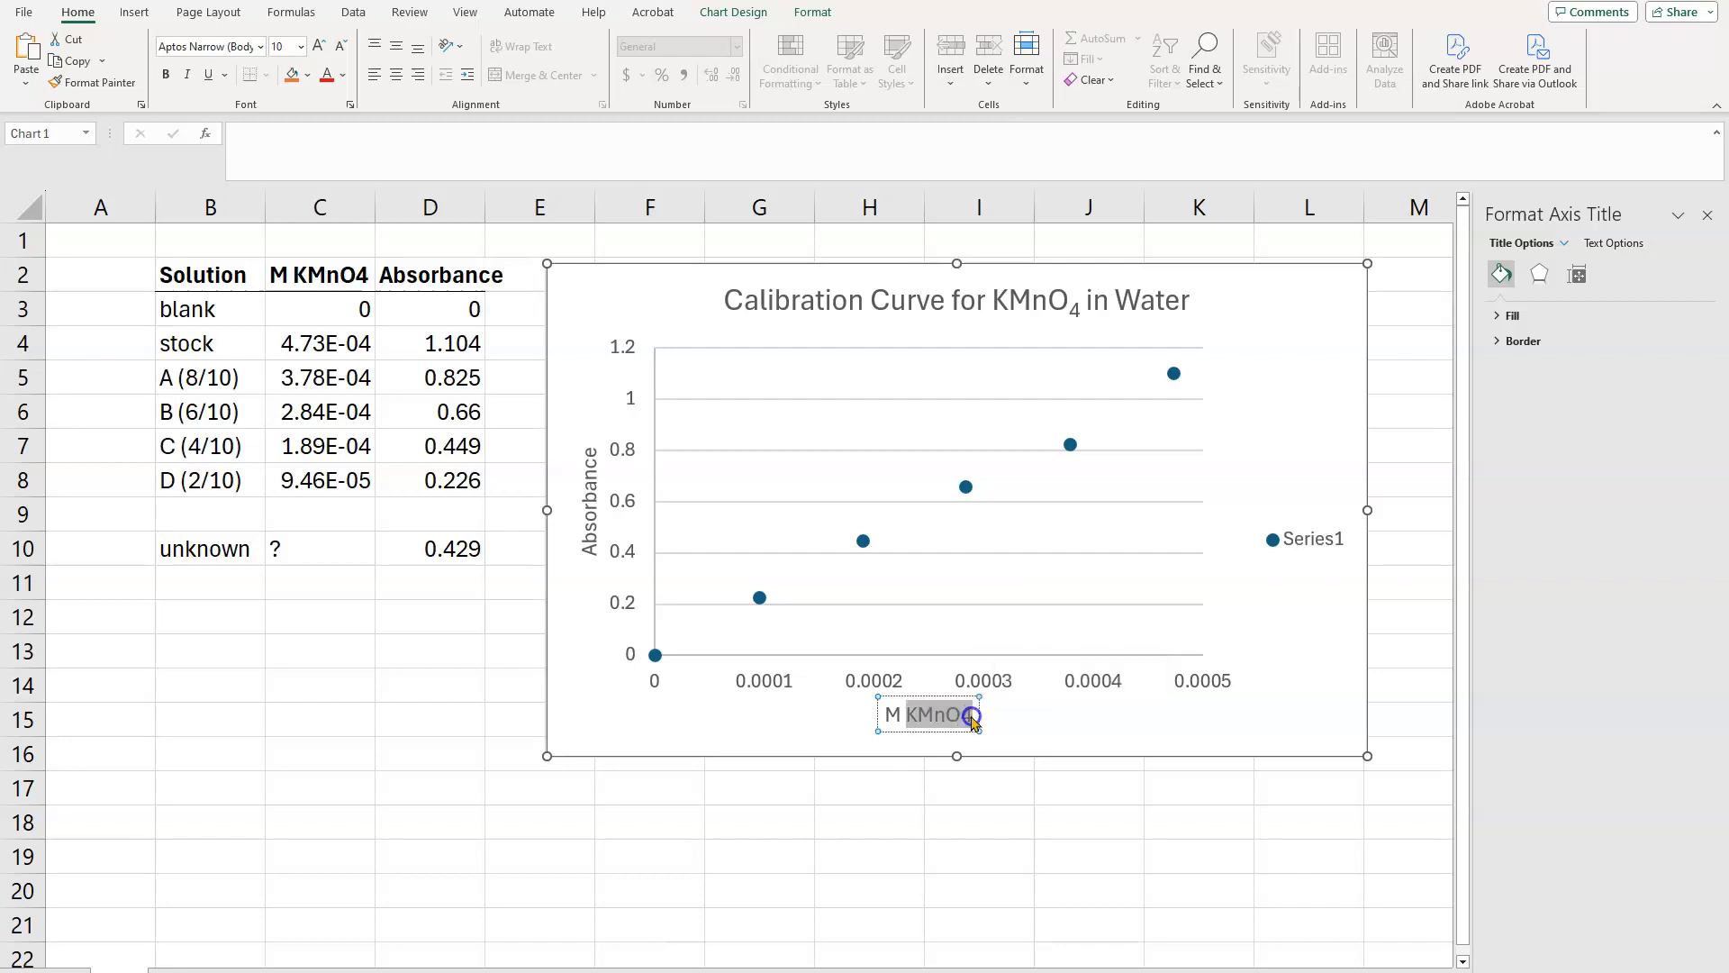
{"action": "left_click", "coordinate": [968, 715]}
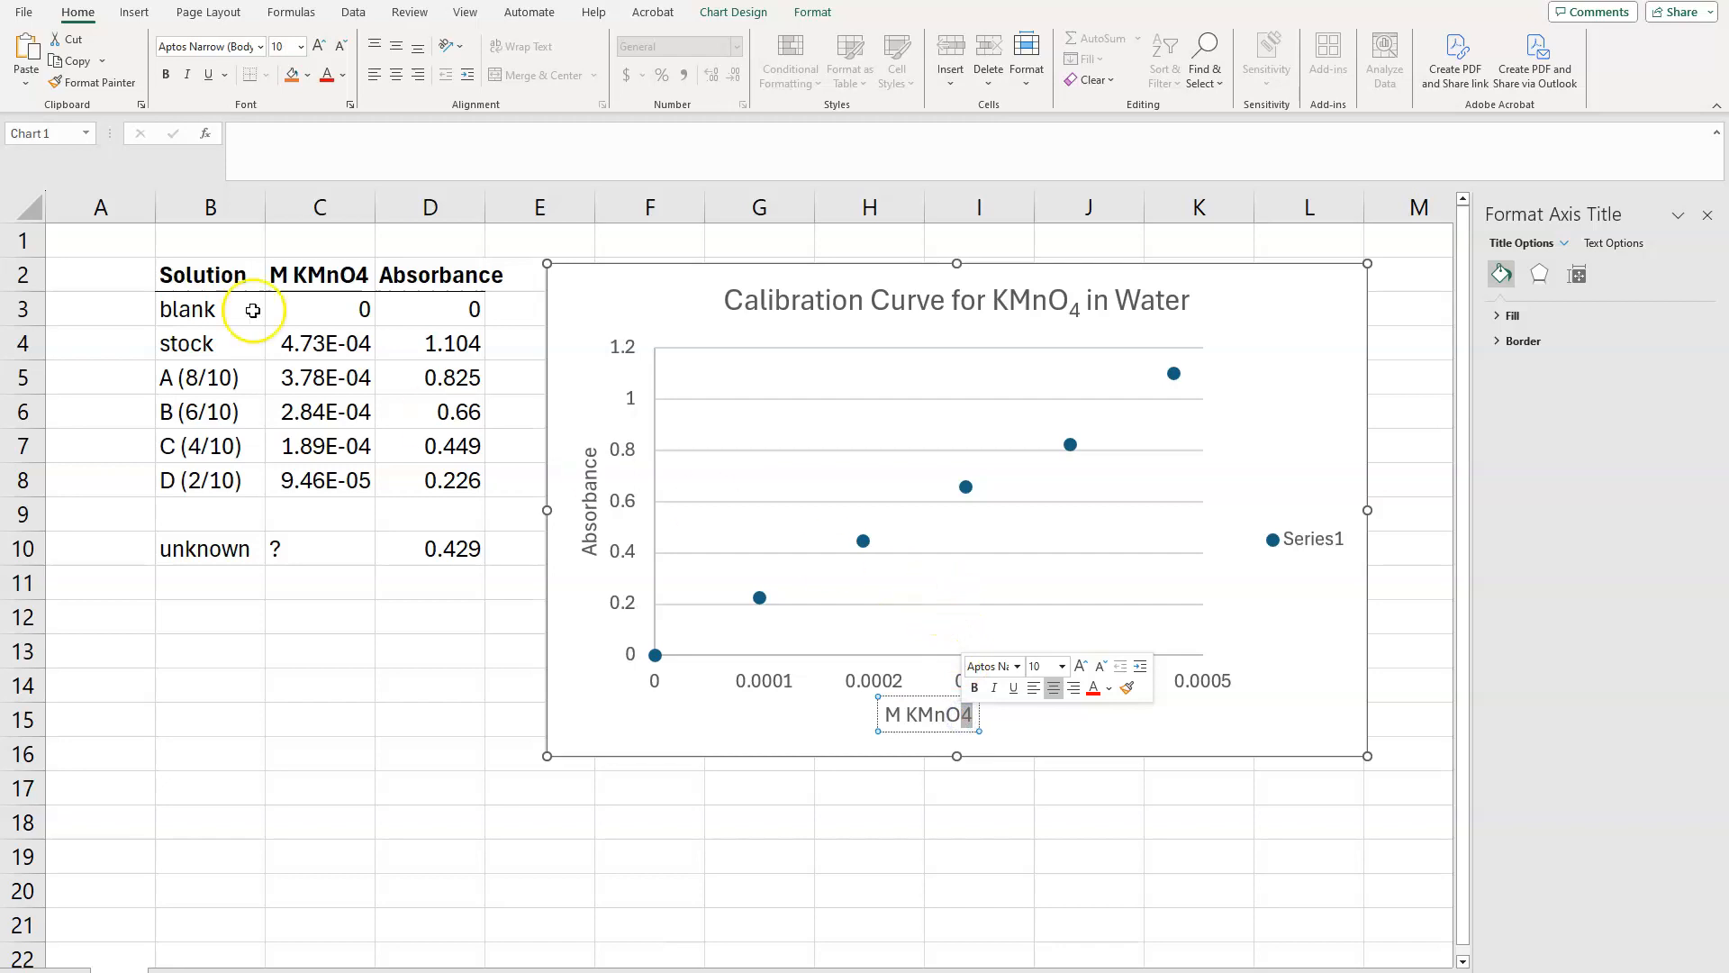
{"action": "left_click", "coordinate": [349, 105]}
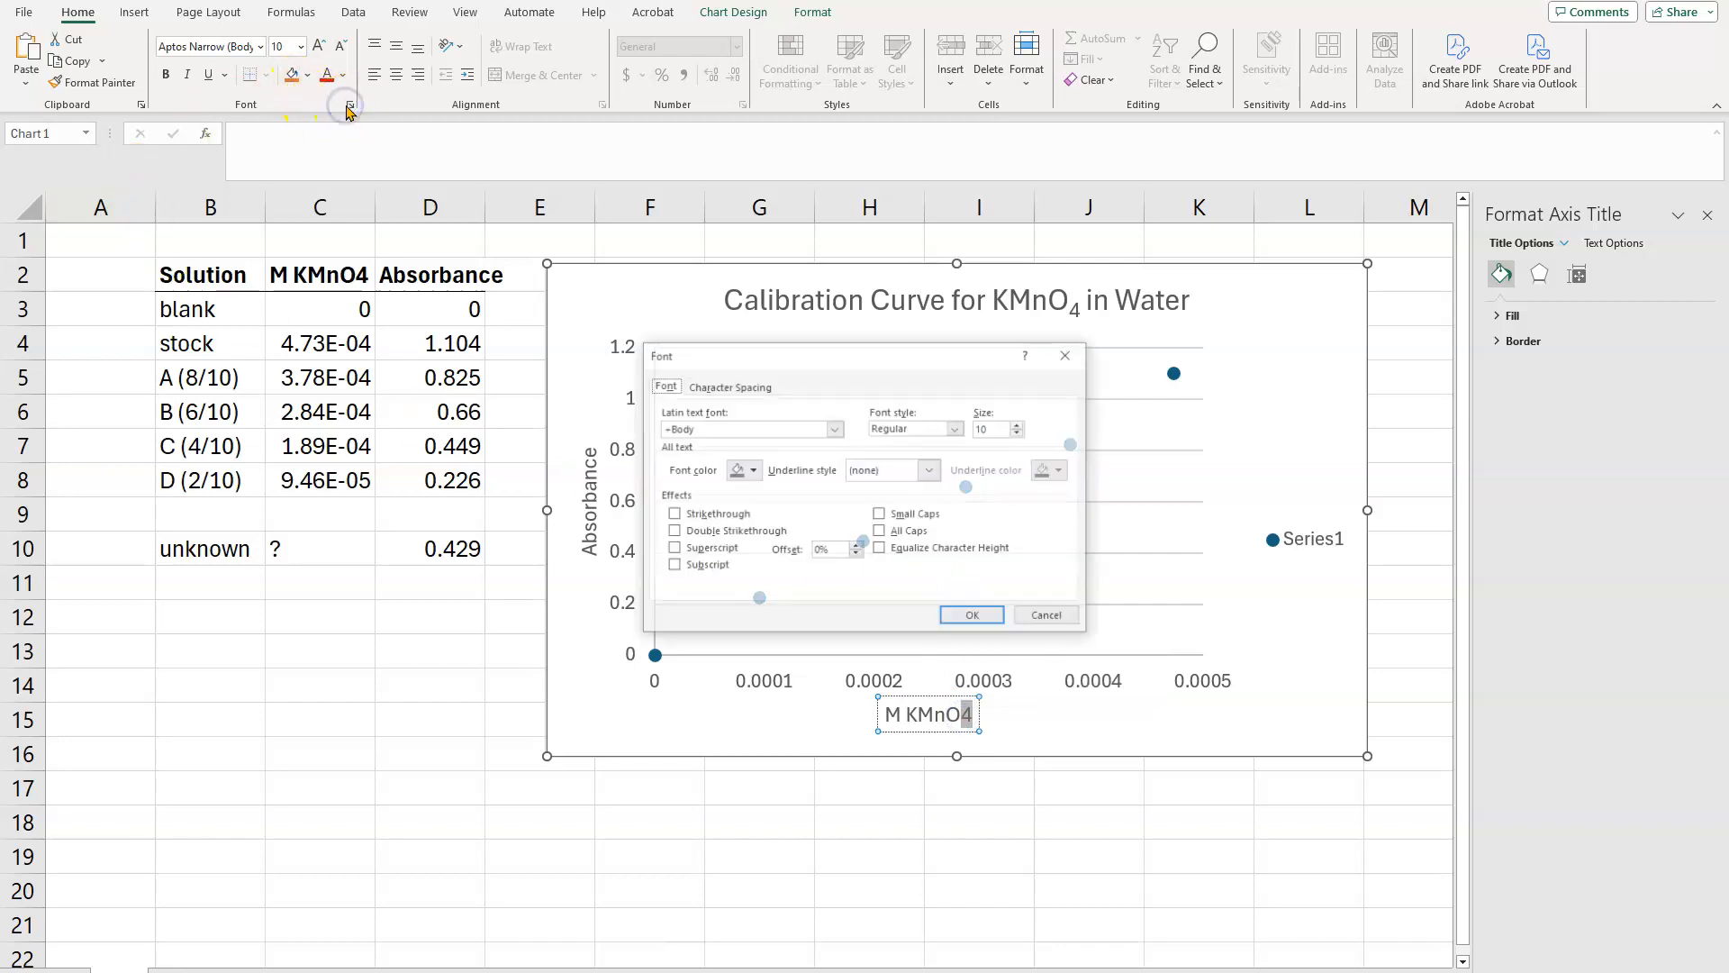
{"action": "left_click", "coordinate": [673, 565]}
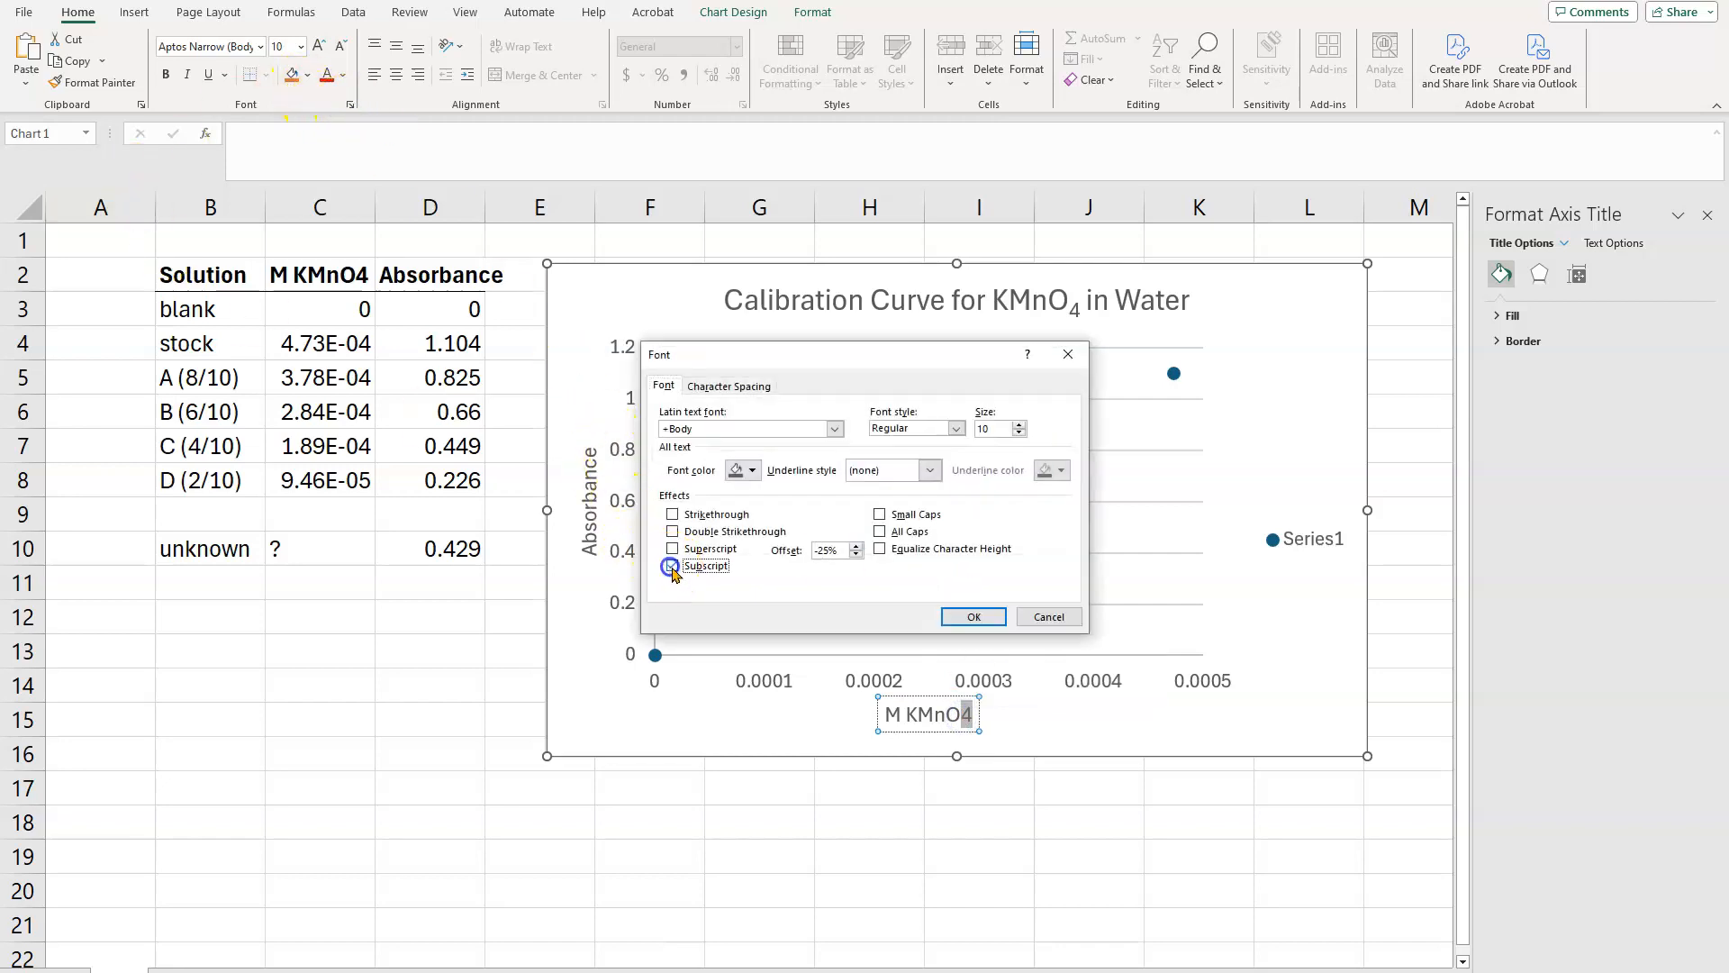
{"action": "left_click", "coordinate": [990, 616]}
{"action": "left_click", "coordinate": [1217, 686]}
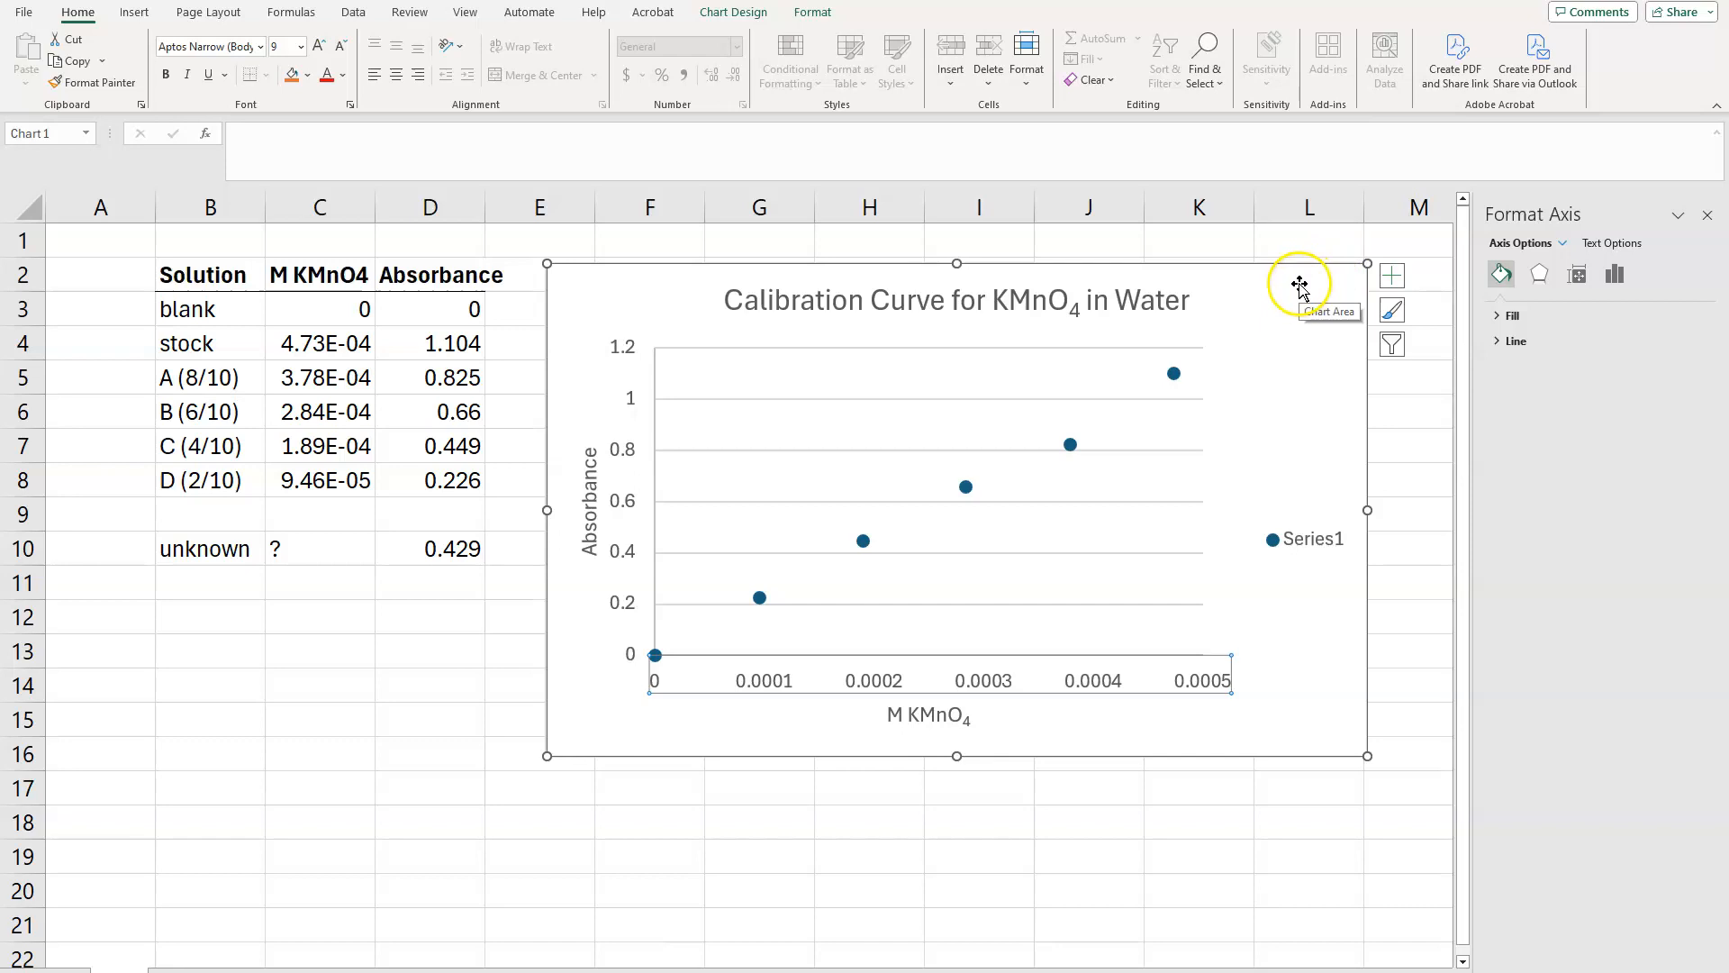
Step: Add a linear trendline to the chart's data series
{"action": "left_click", "coordinate": [1072, 446]}
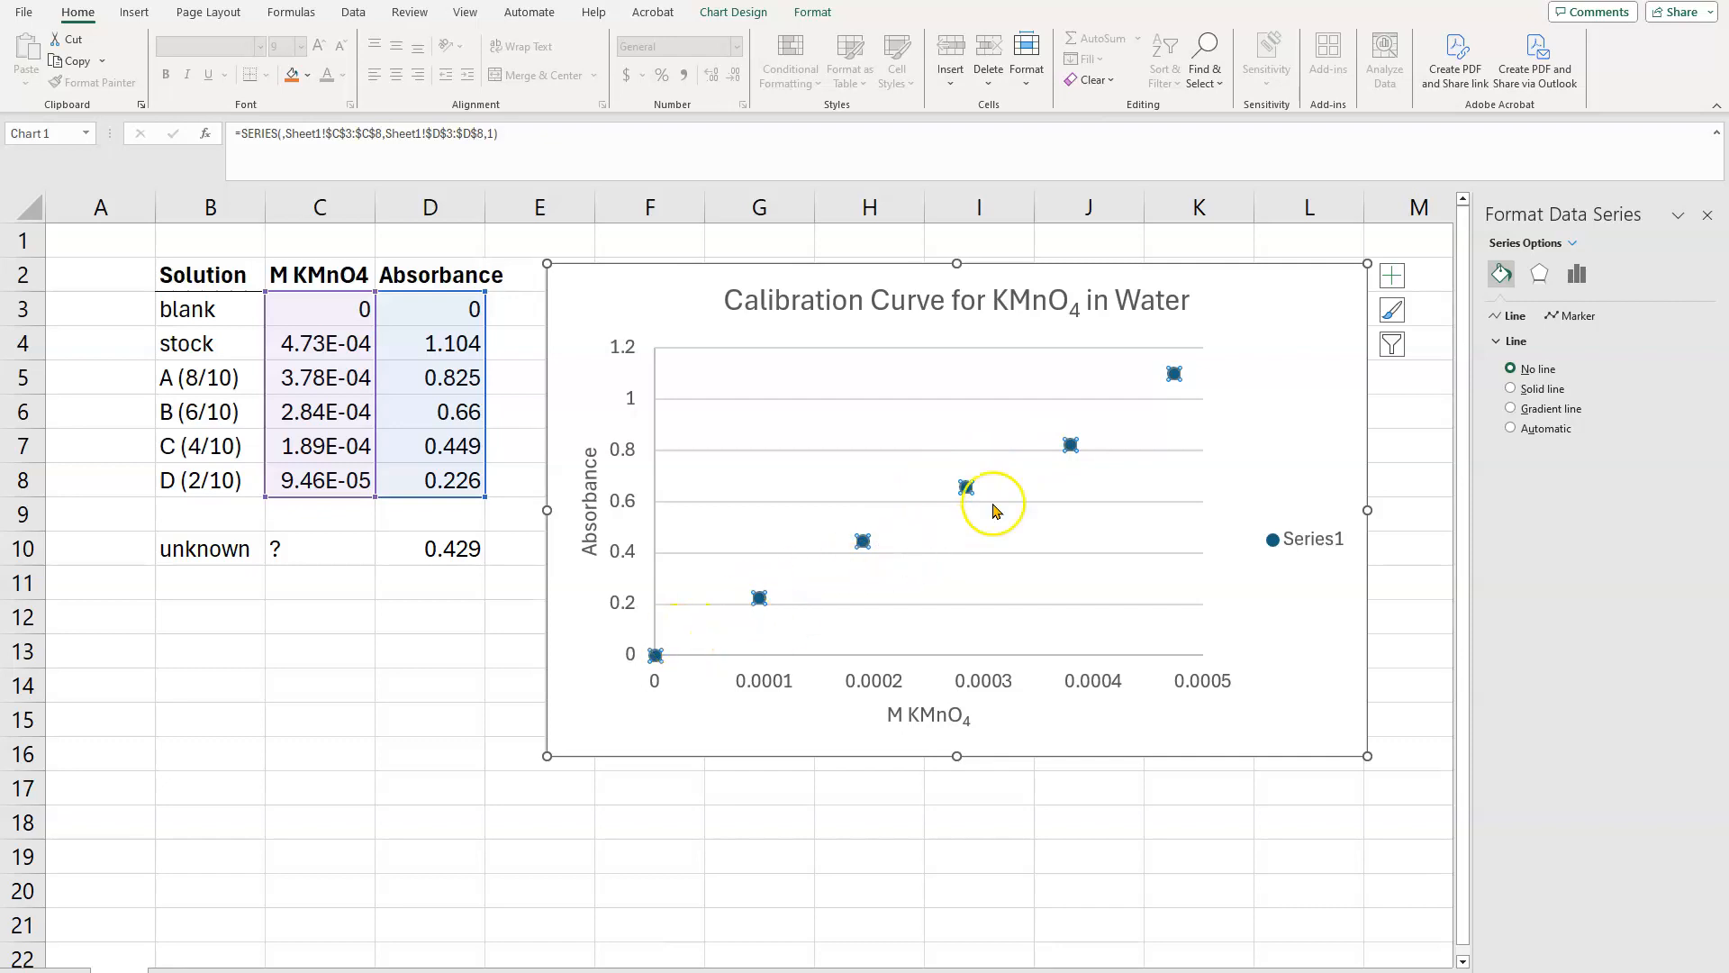
{"action": "mouse_move", "coordinate": [1072, 450]}
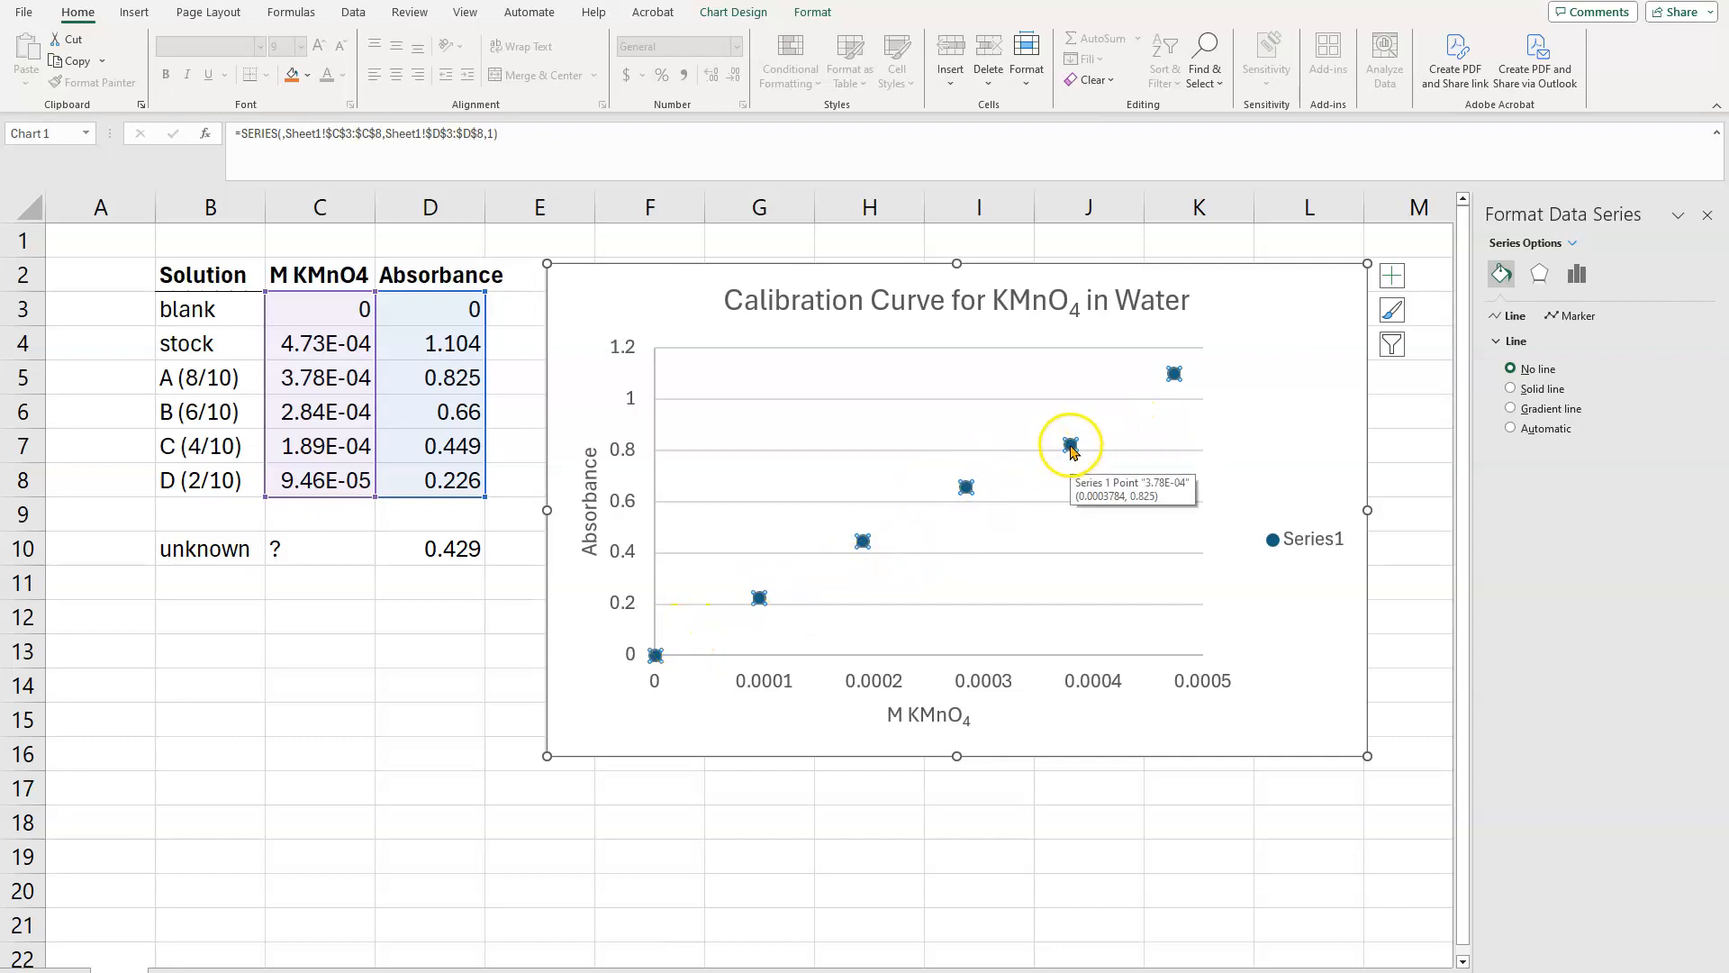
{"action": "right_click", "coordinate": [1071, 446]}
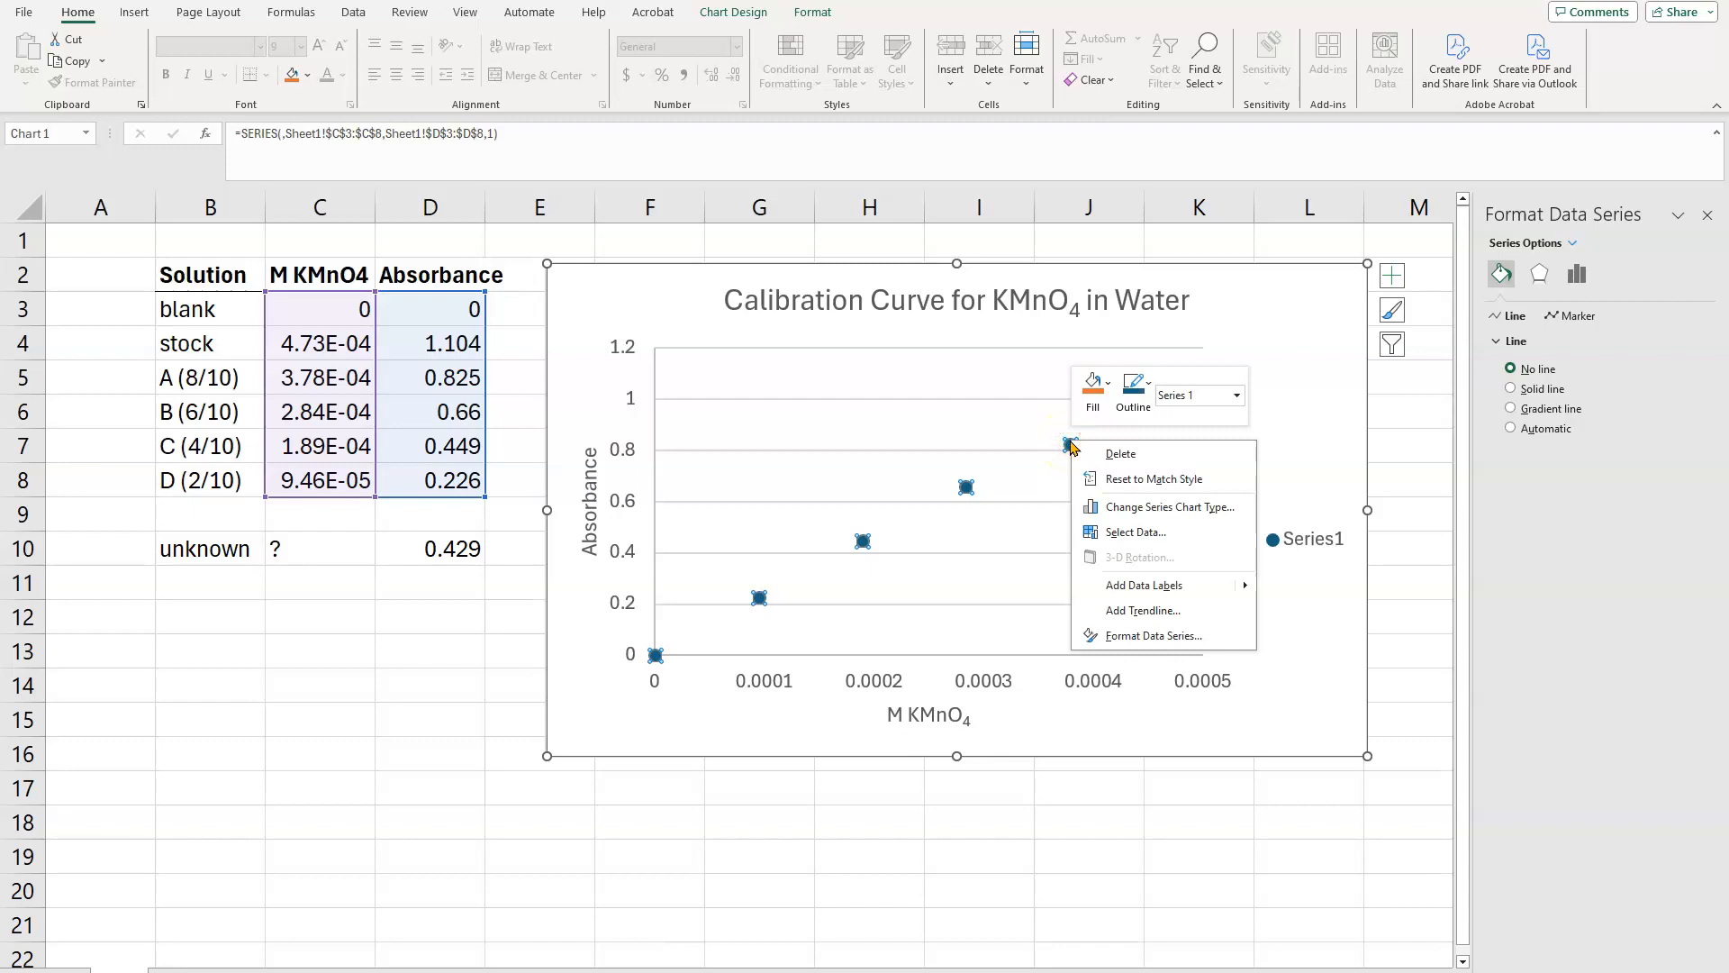
{"action": "left_click", "coordinate": [1143, 610]}
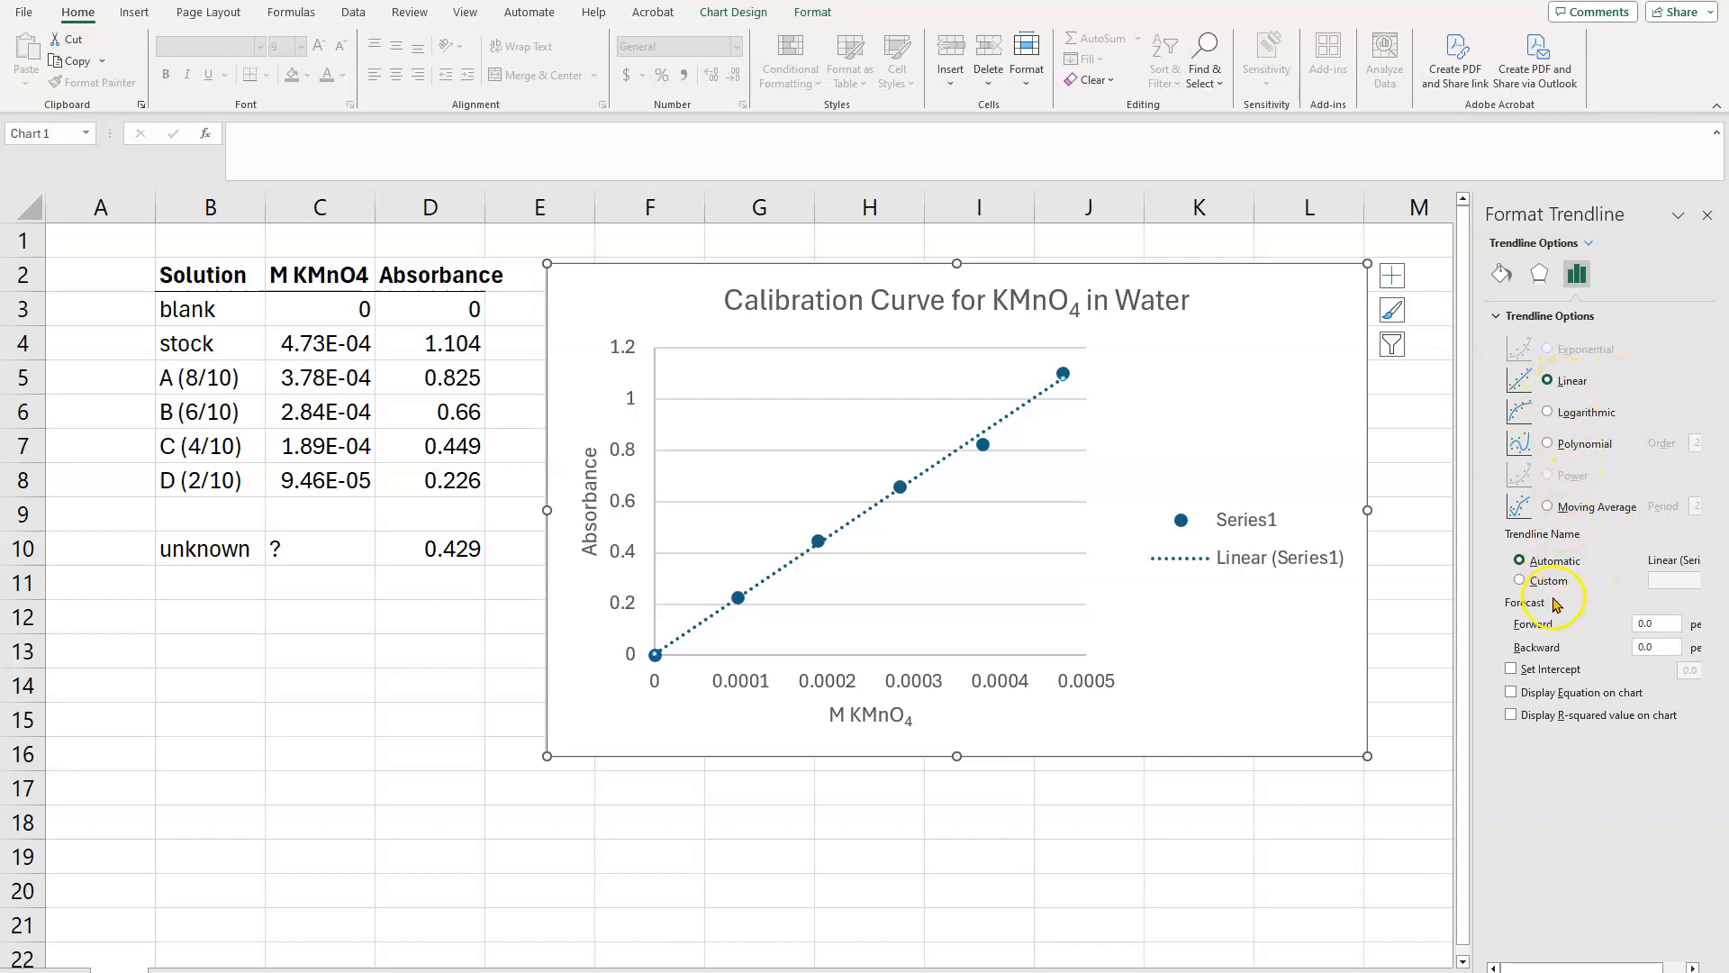
Step: Display the trendline's equation and R-squared value on the chart, and move their label off the plot area, above the legend
{"action": "left_click", "coordinate": [1512, 693]}
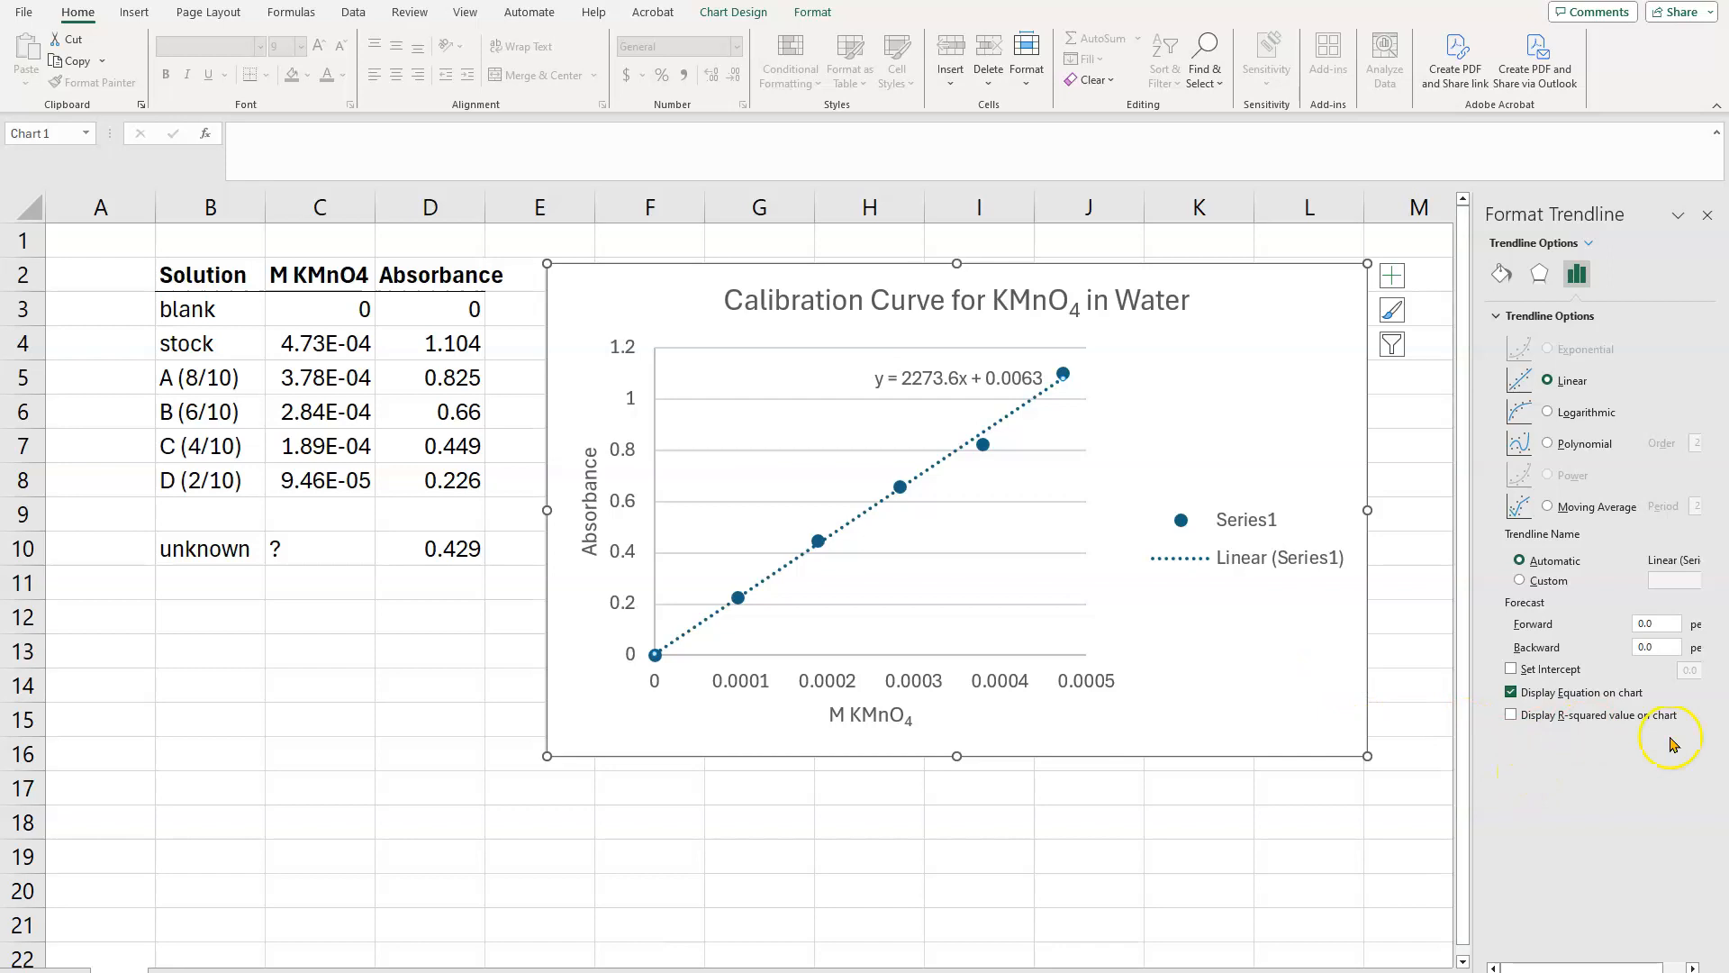
{"action": "left_click", "coordinate": [1511, 715]}
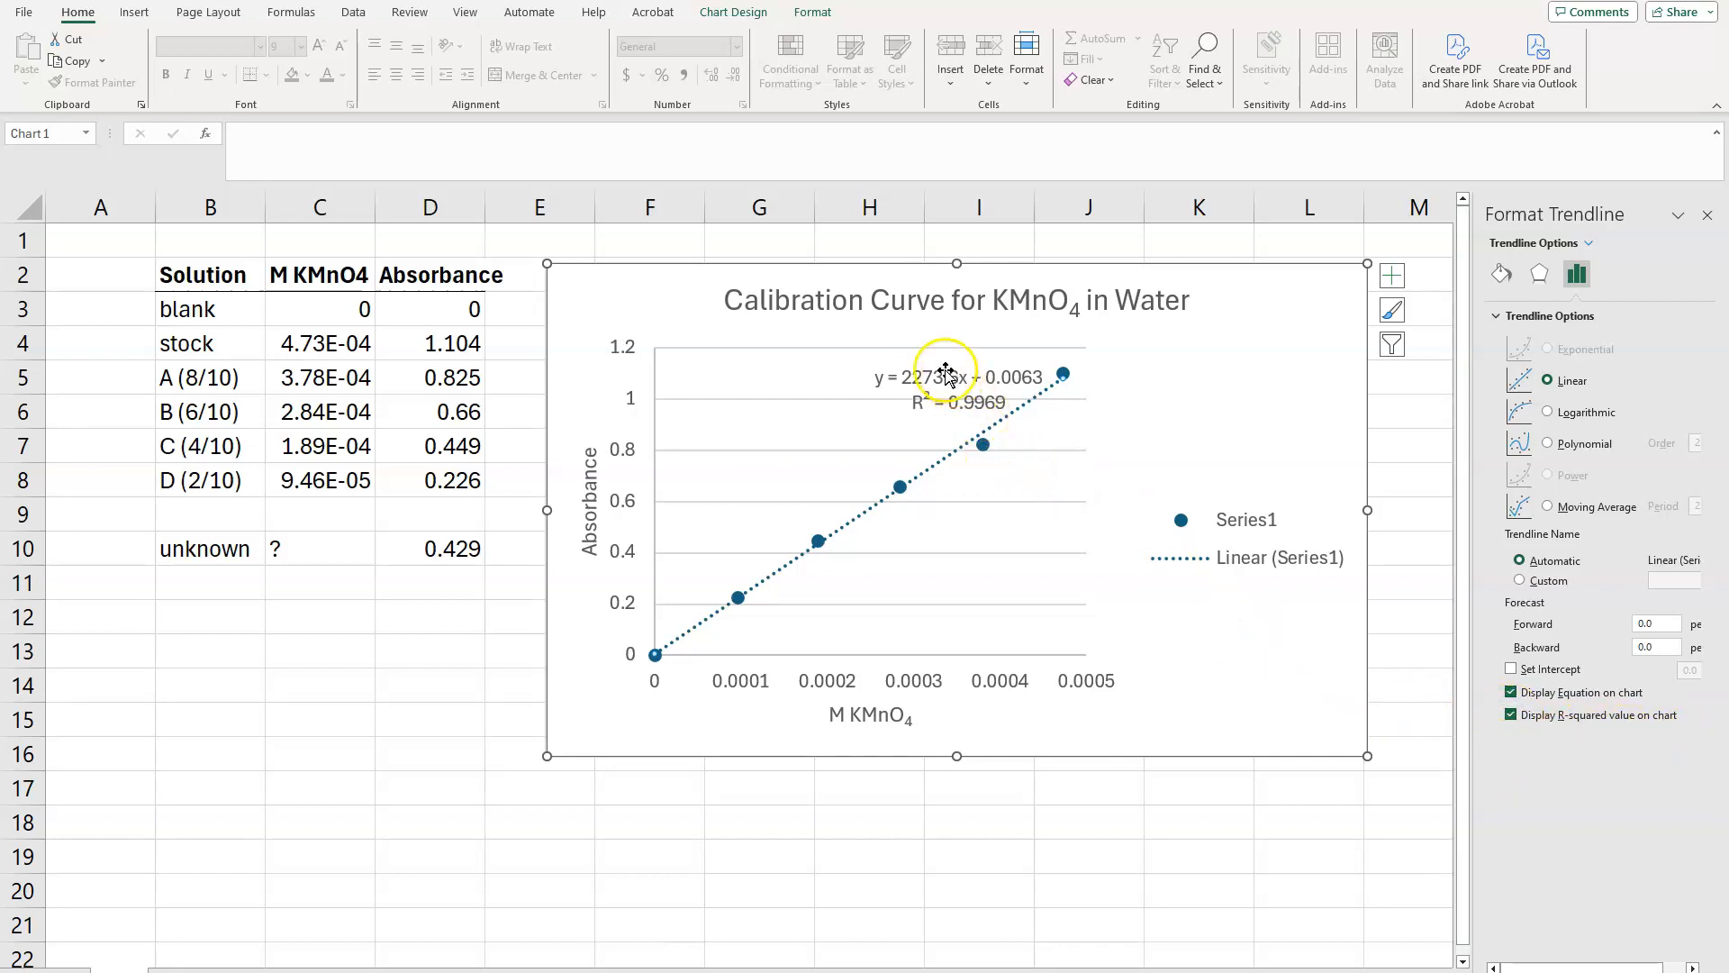
{"action": "left_click_drag", "start_coordinate": [945, 374], "coordinate": [1160, 391]}
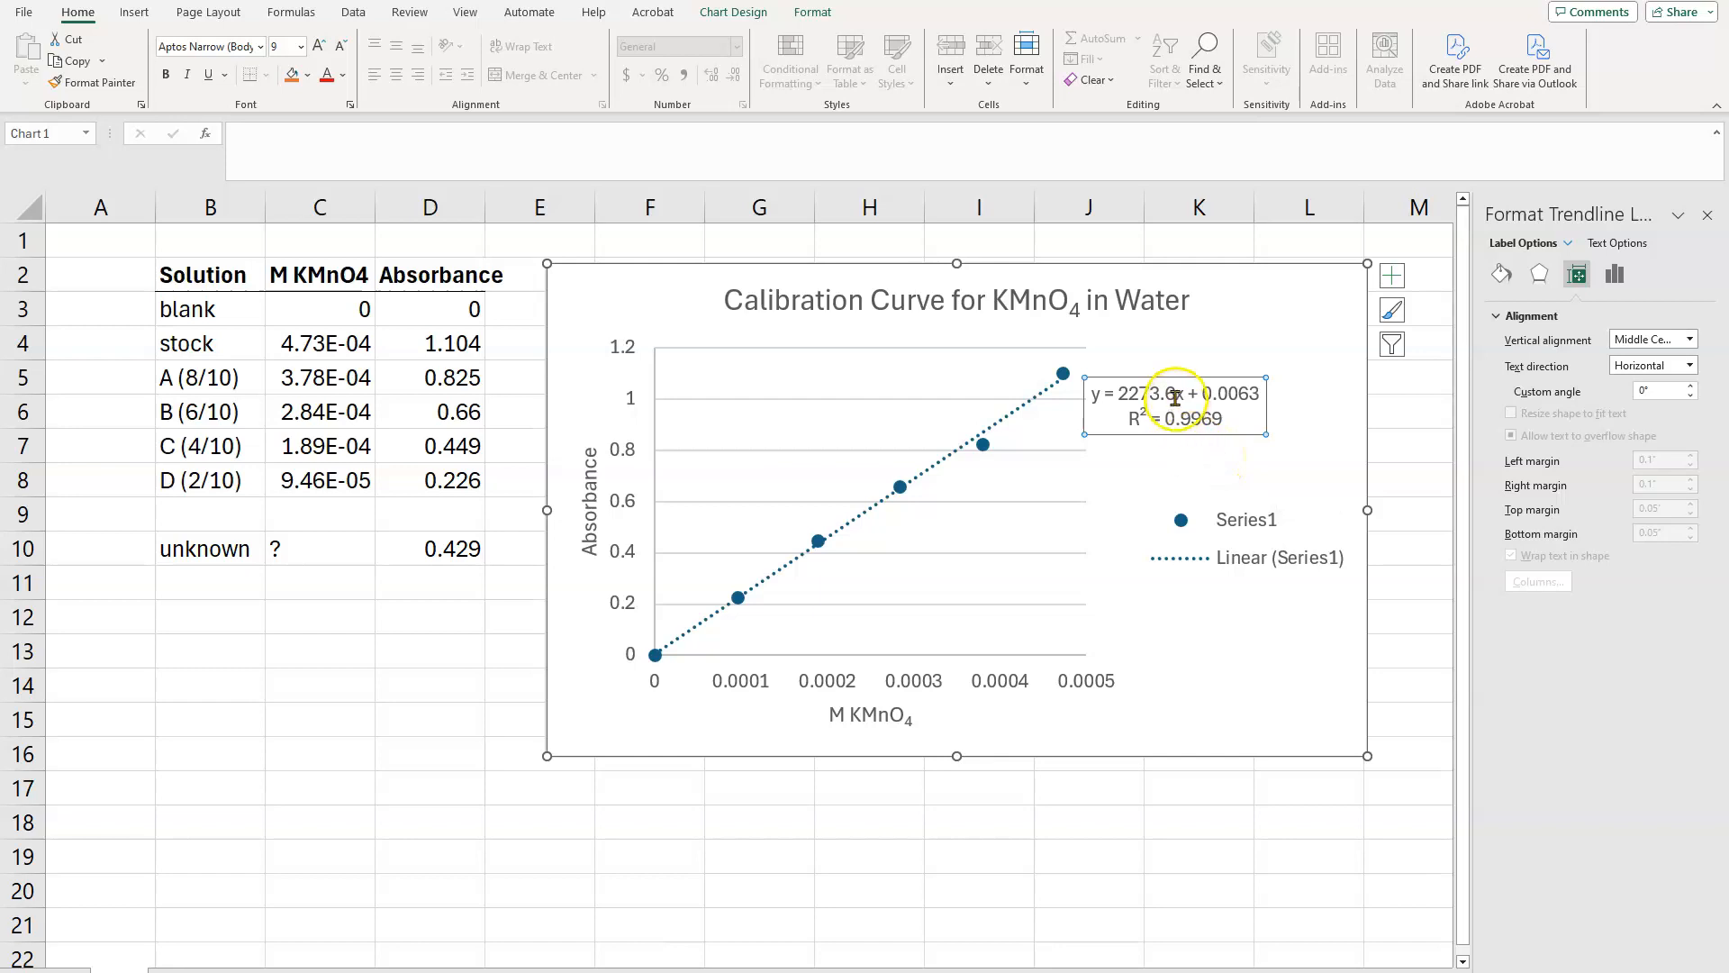
Step: Delete the chart legend and move the trendline equation label above the line, clear of the data points
{"action": "left_click", "coordinate": [1244, 527]}
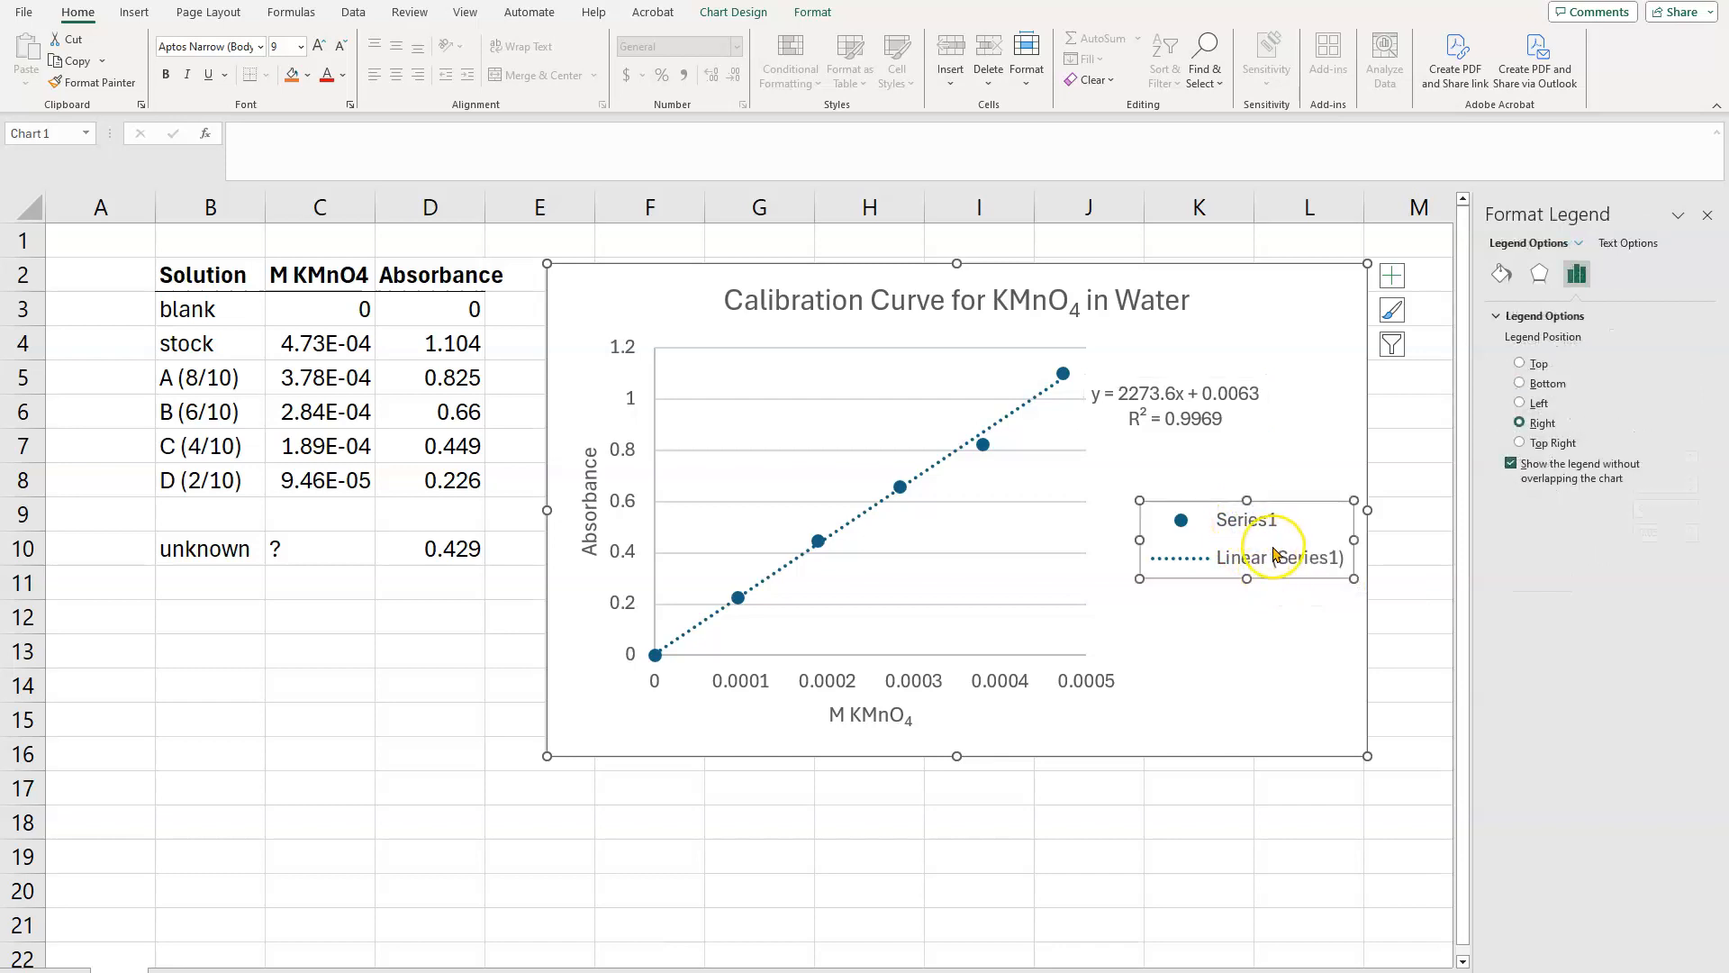
{"action": "key", "text": "Delete"}
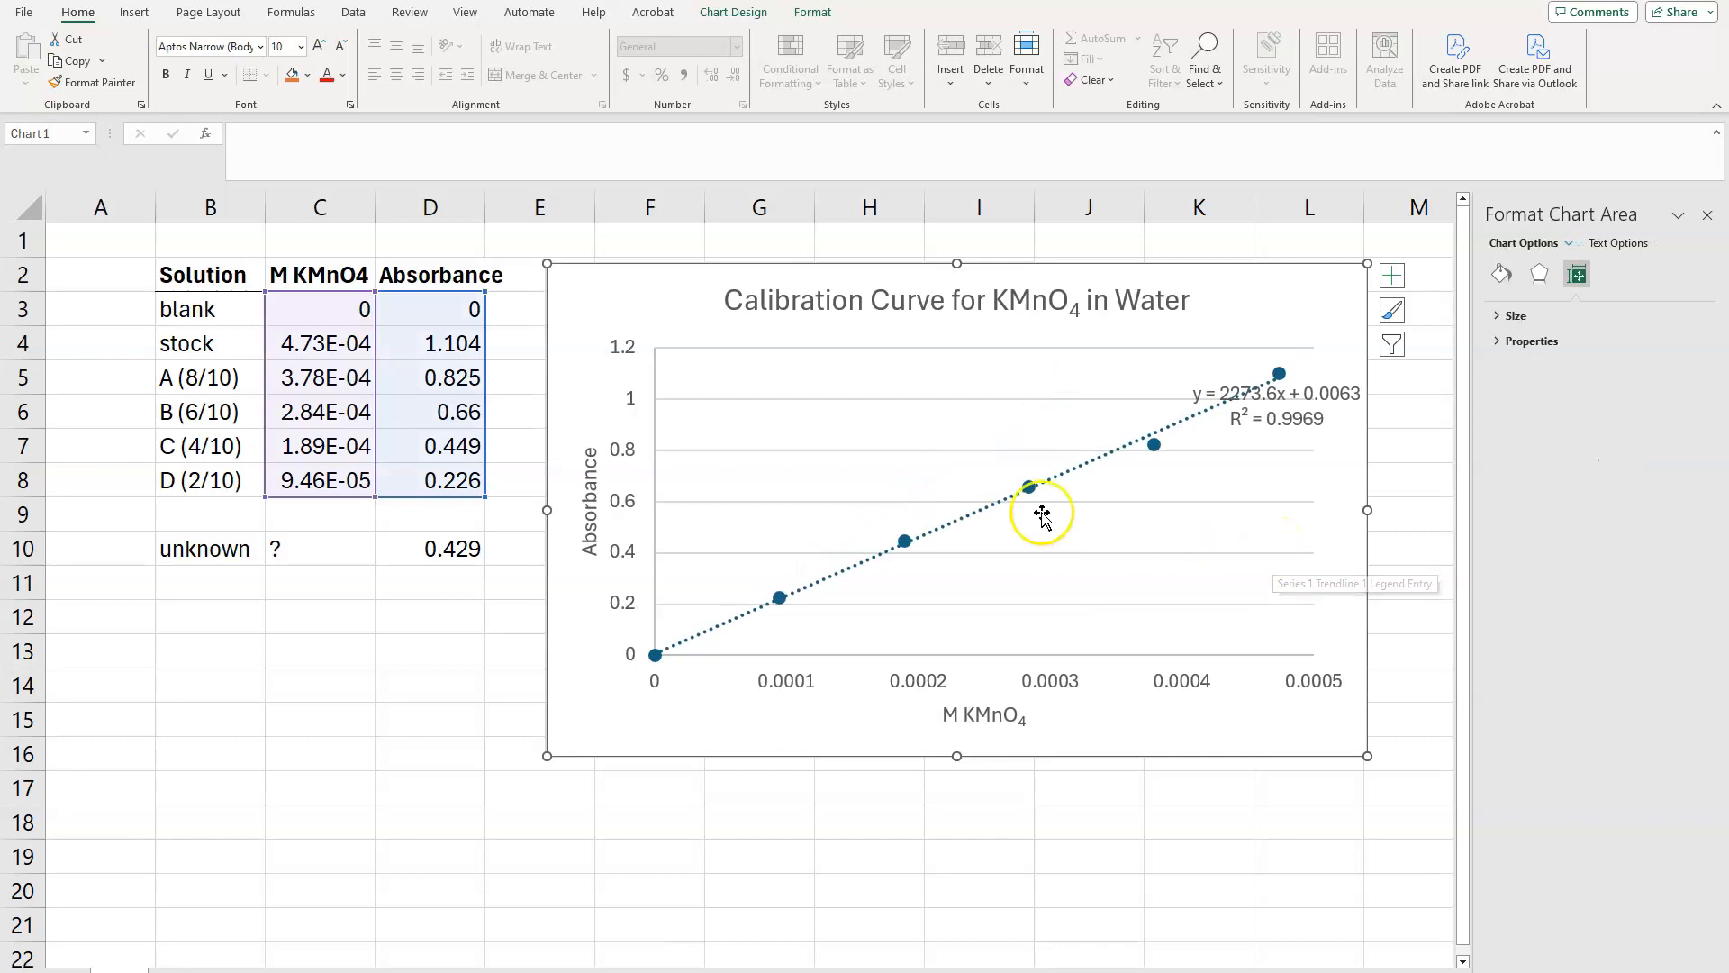
{"action": "left_click", "coordinate": [1304, 418]}
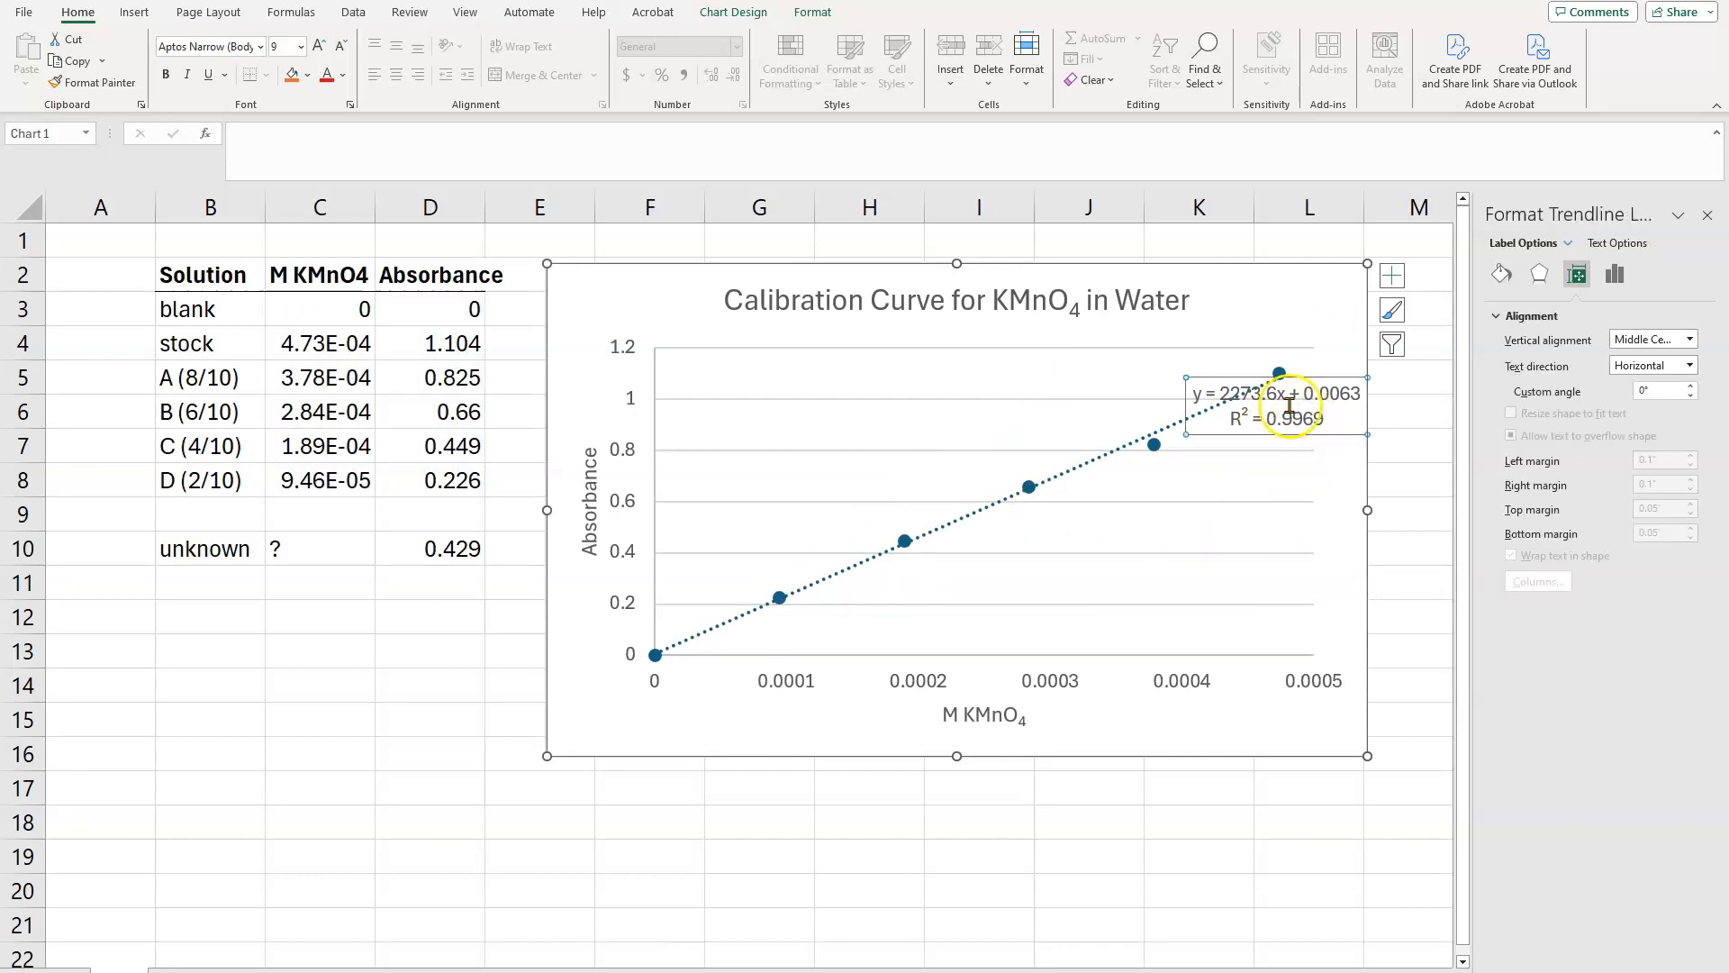
{"action": "left_click_drag", "start_coordinate": [1315, 378], "coordinate": [1255, 372]}
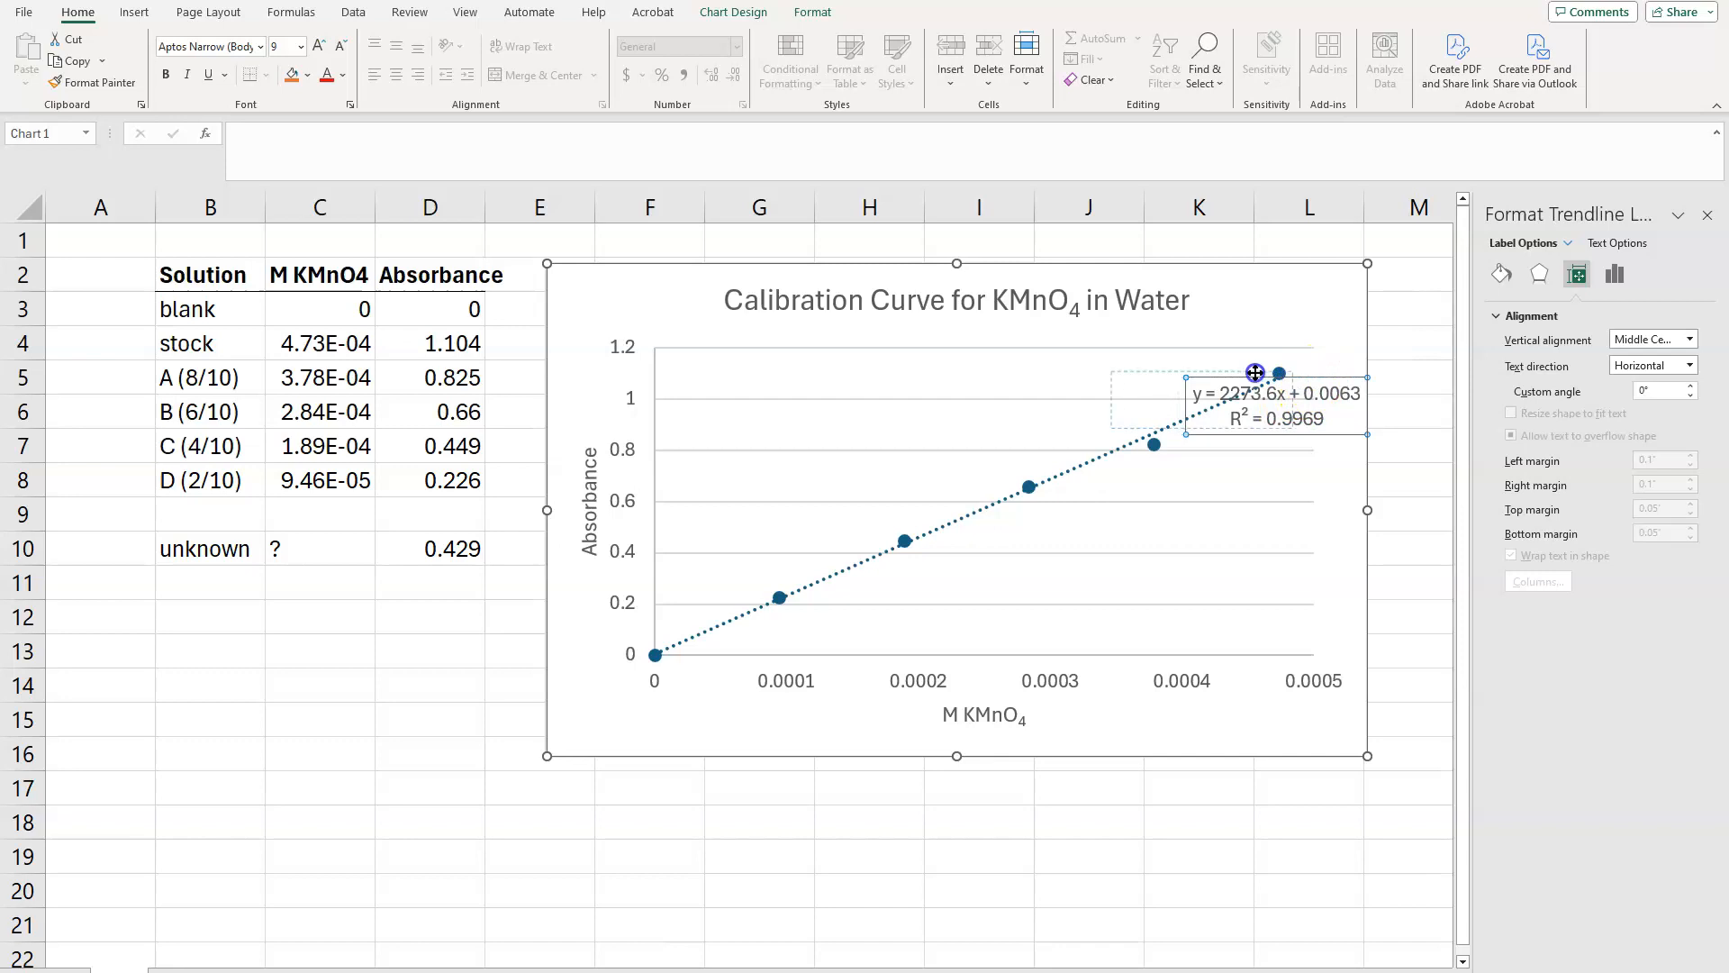
{"action": "left_click_drag", "start_coordinate": [1098, 352], "coordinate": [1097, 351]}
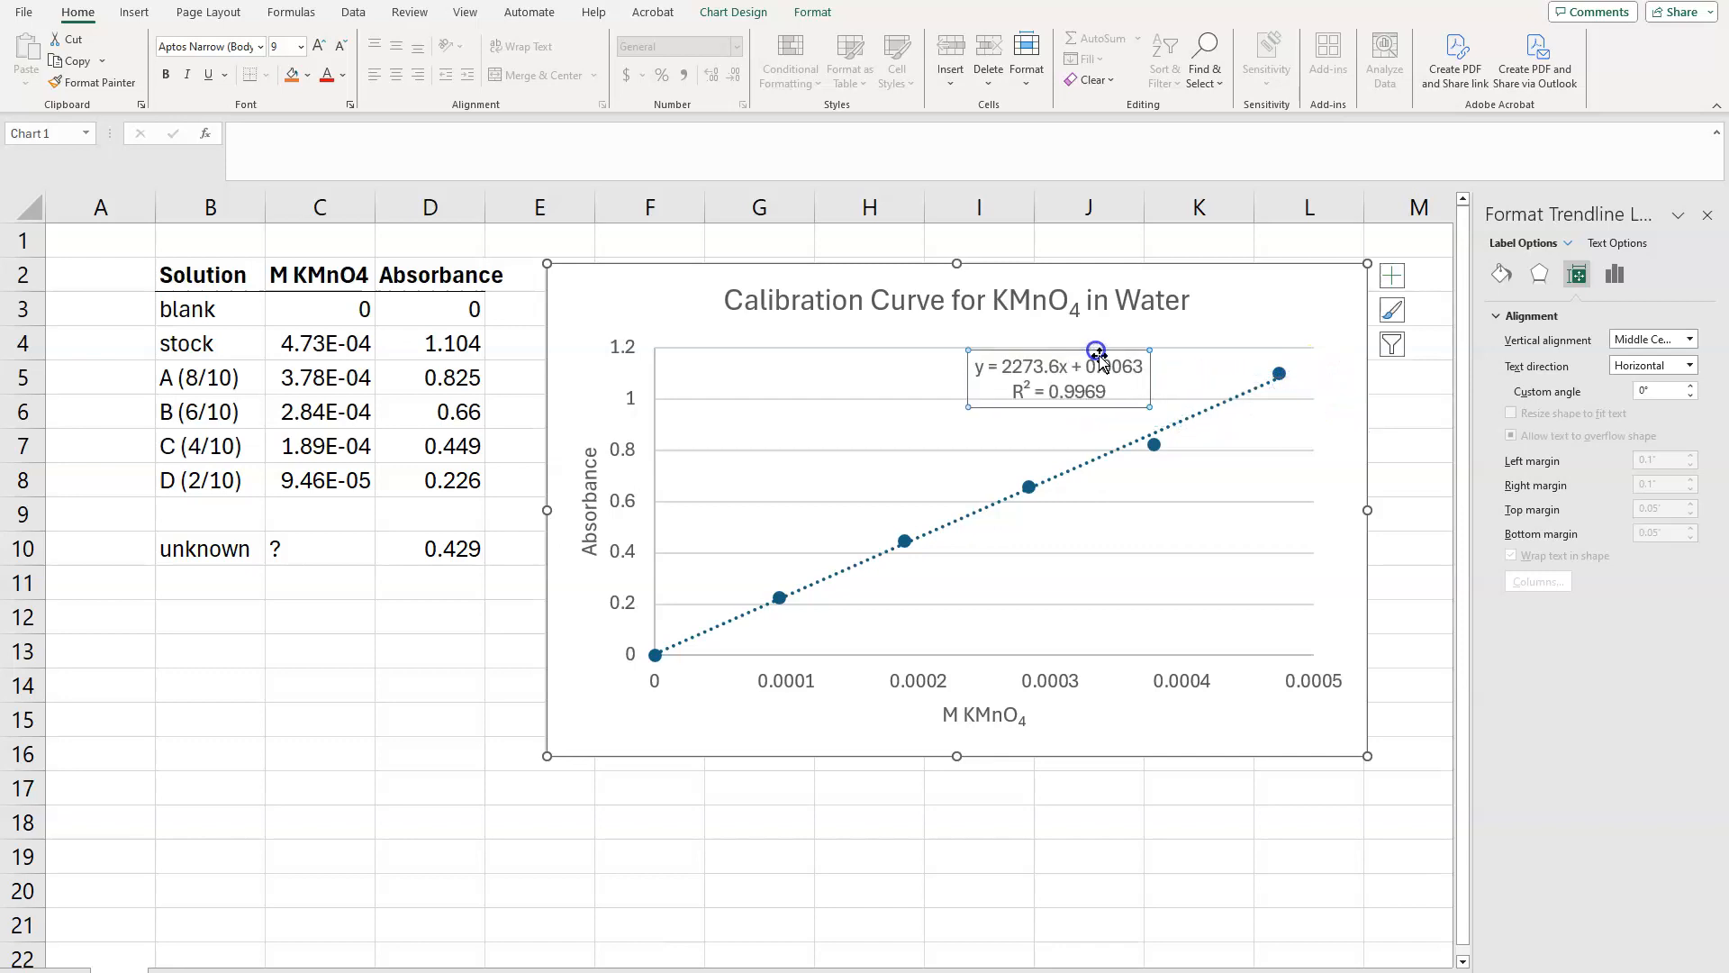
{"action": "left_click", "coordinate": [1124, 717]}
{"action": "left_click", "coordinate": [1113, 718]}
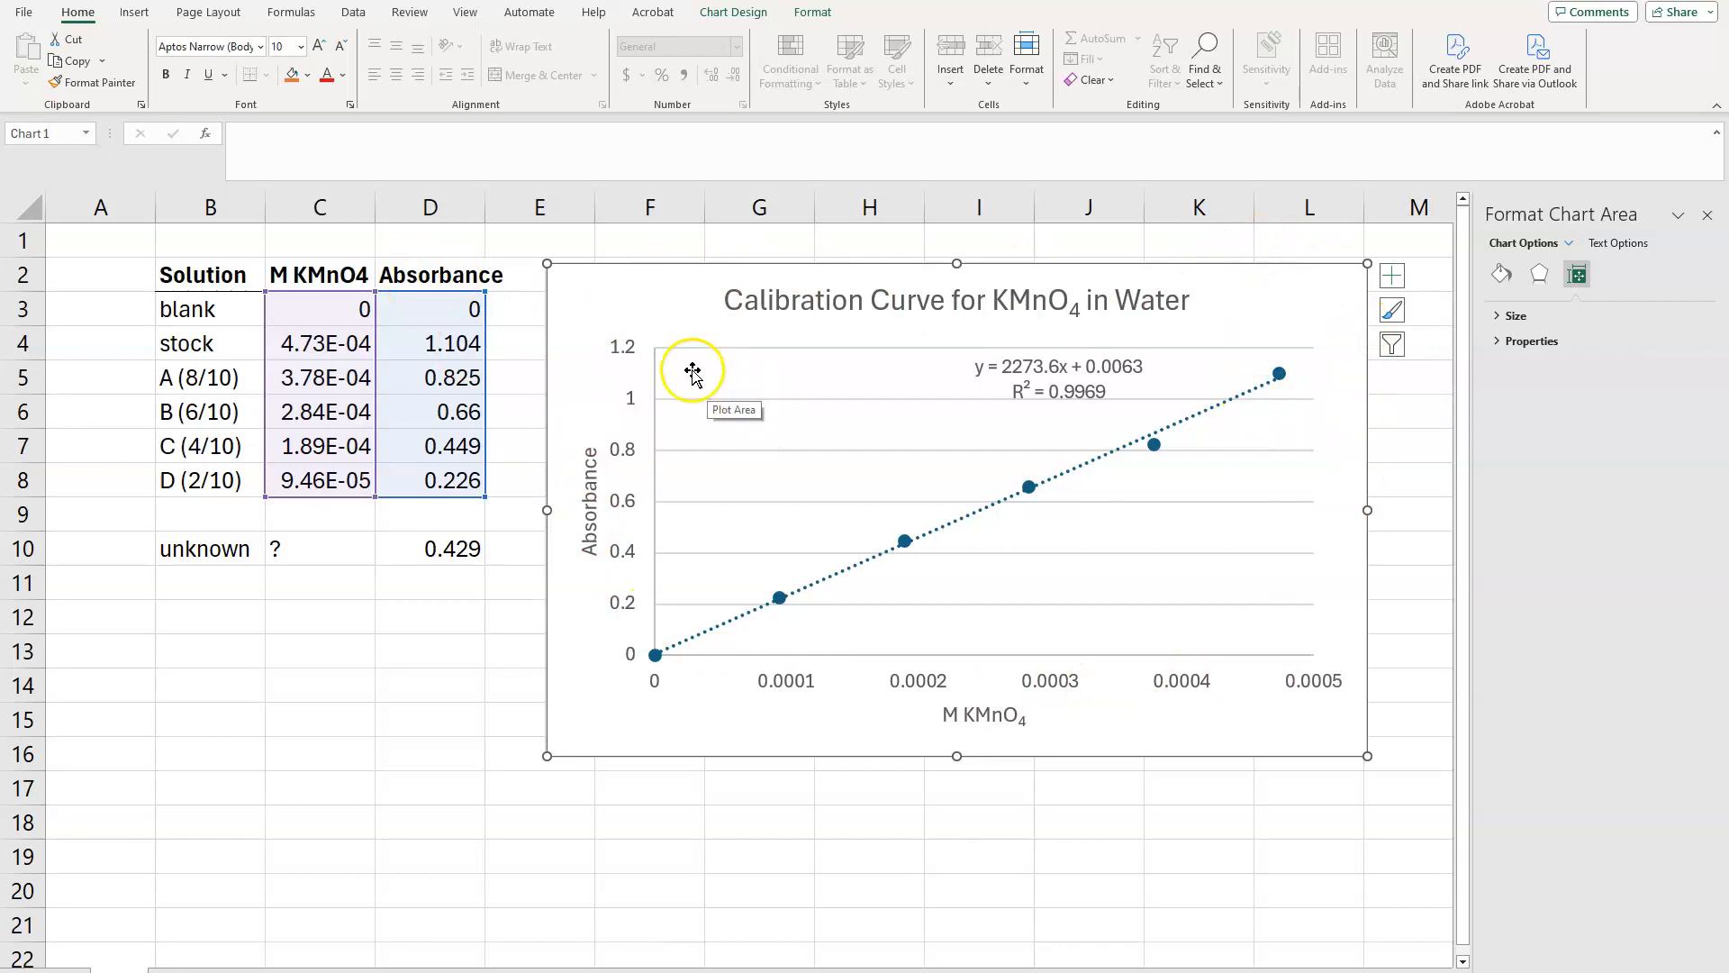
Step: Try to print only the selected chart to a PDF file with the Microsoft Print to PDF printer
{"action": "left_click", "coordinate": [23, 13]}
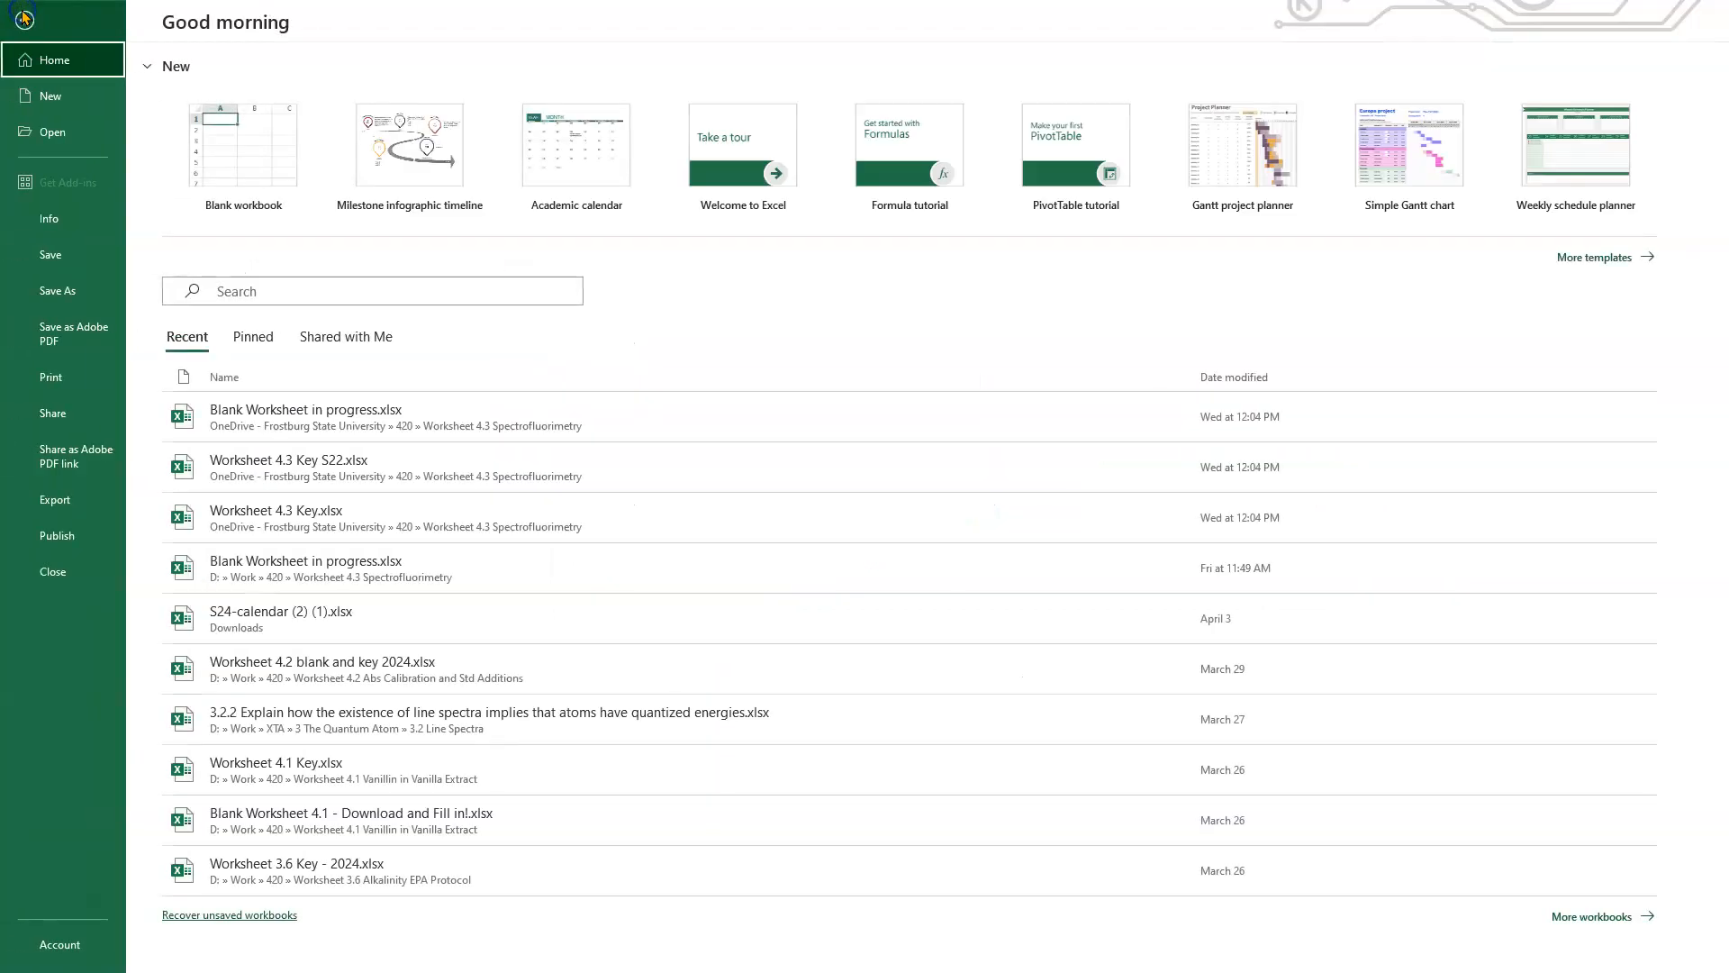
{"action": "left_click", "coordinate": [57, 378]}
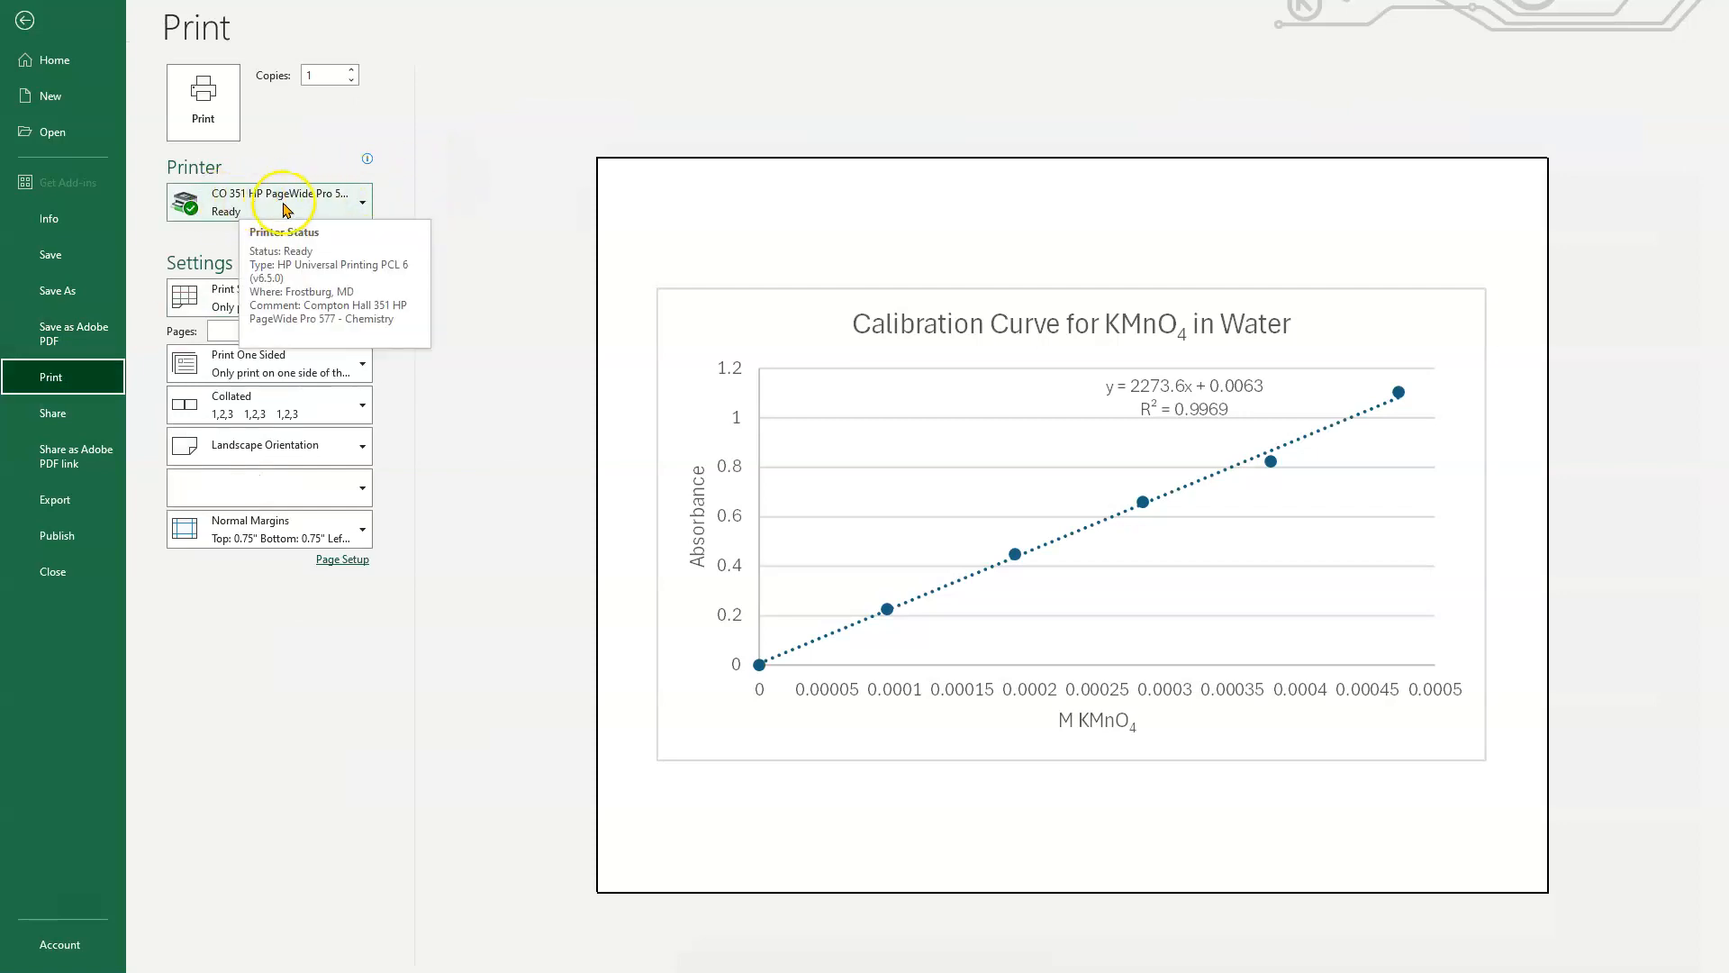
{"action": "left_click", "coordinate": [360, 205]}
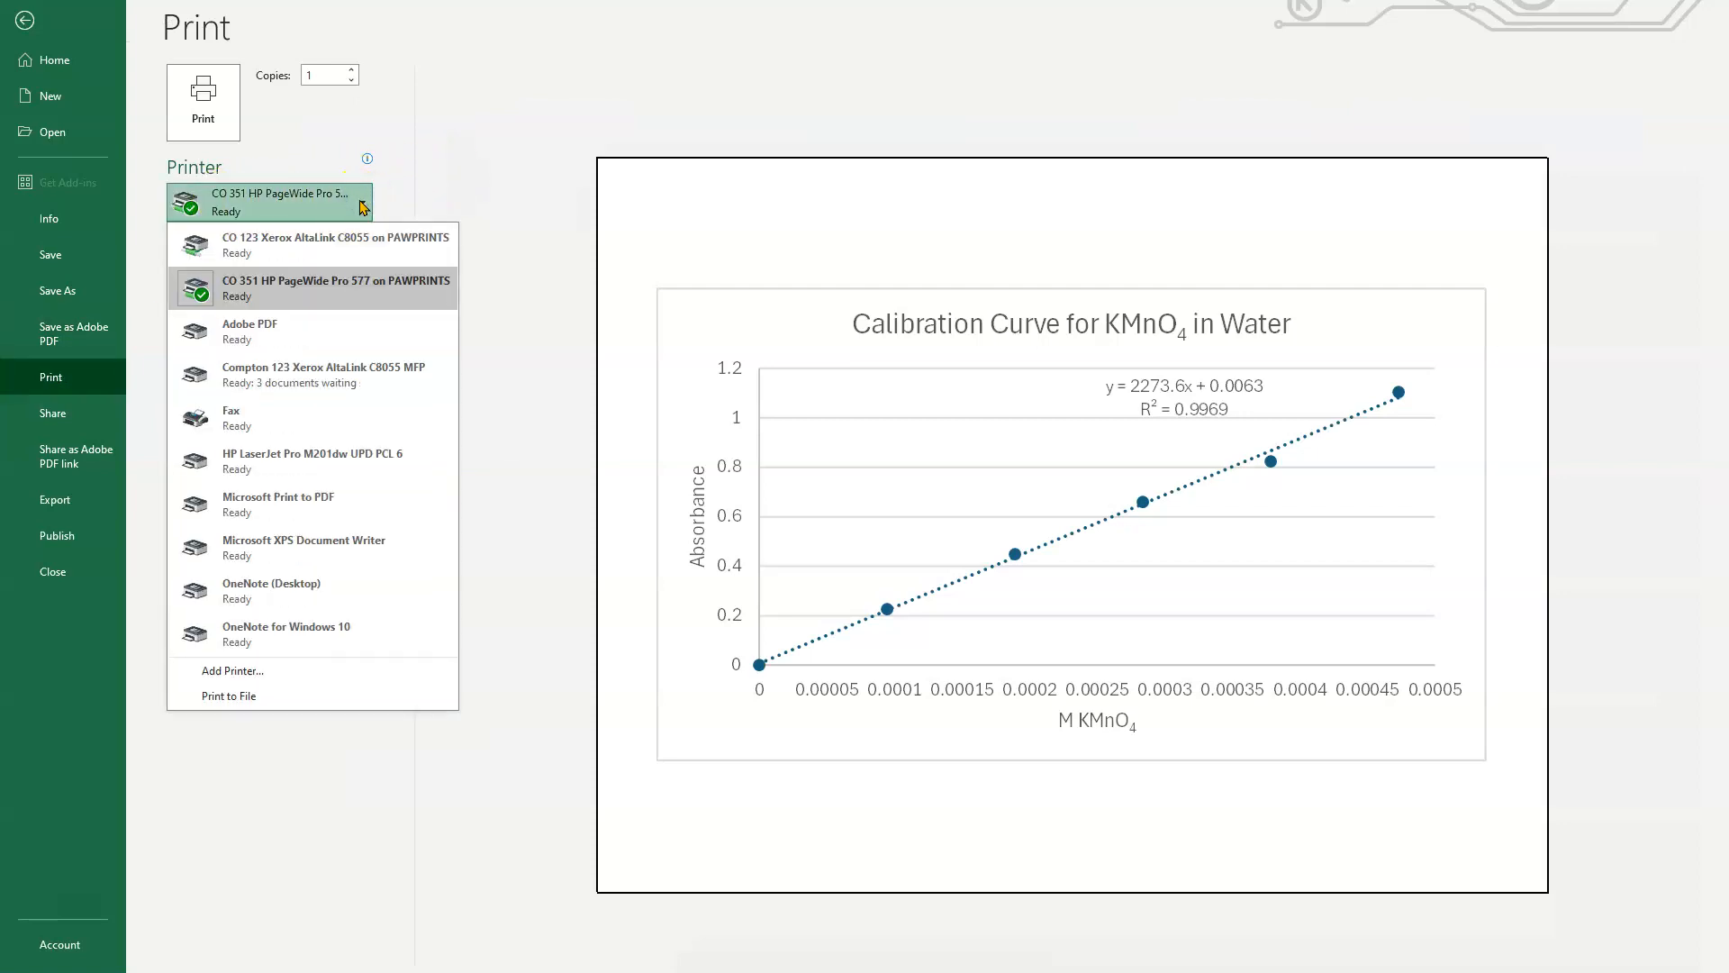
{"action": "left_click", "coordinate": [332, 509]}
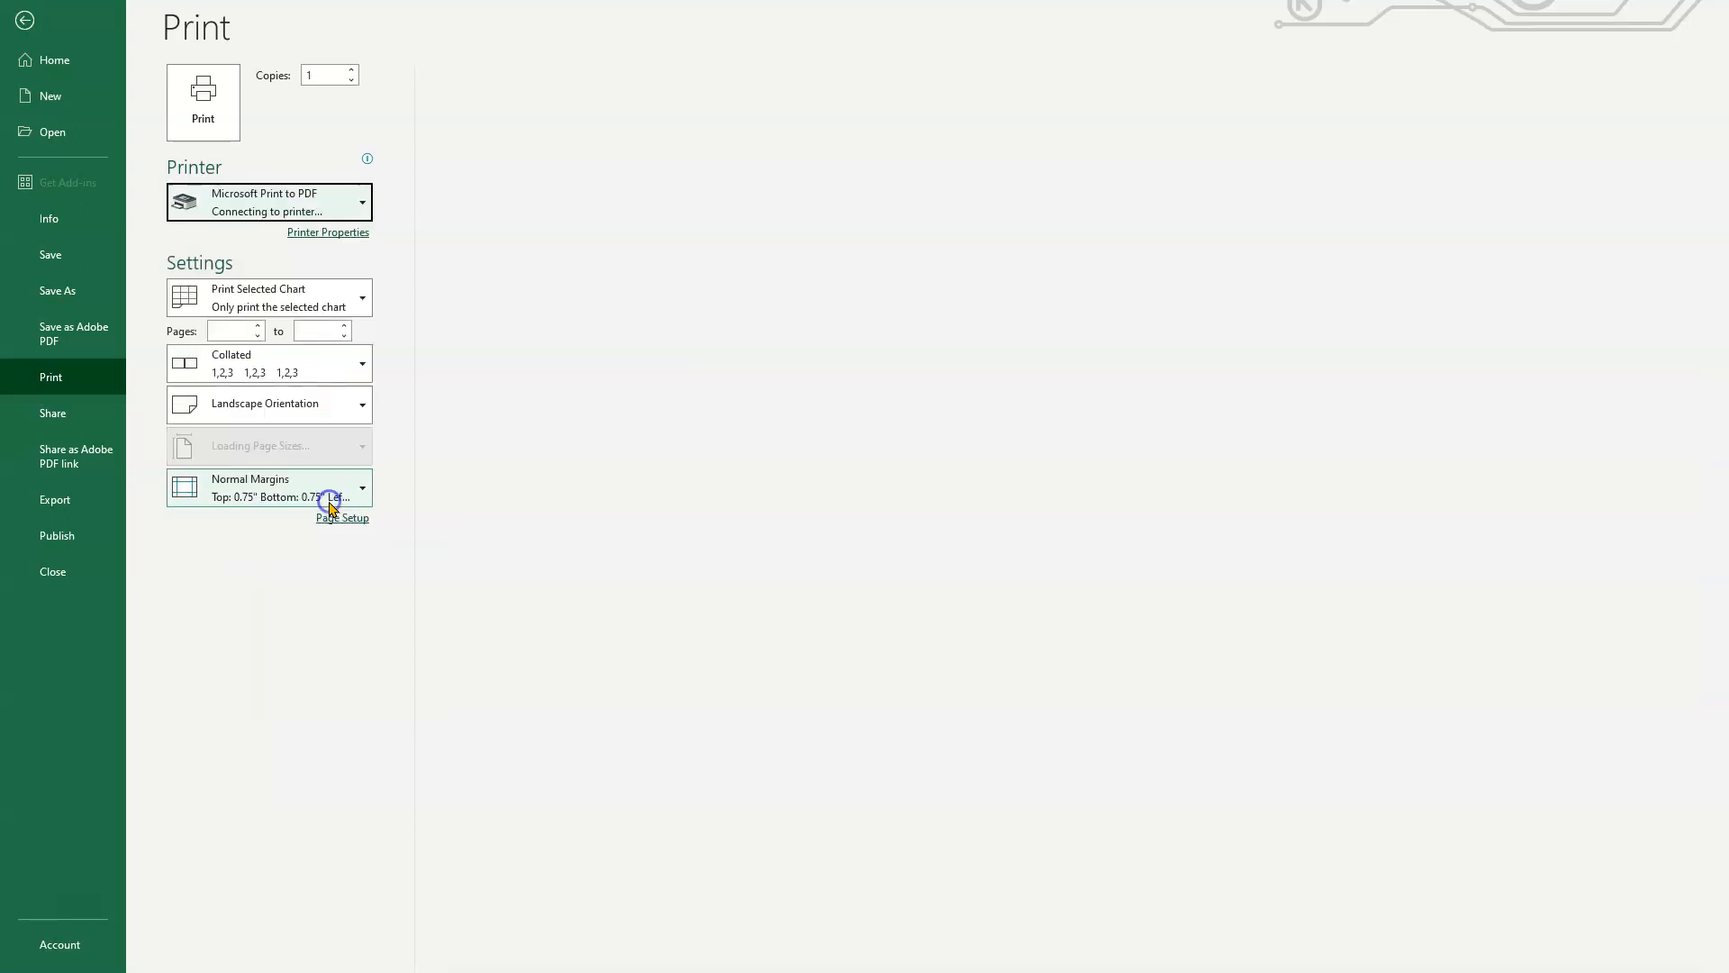
{"action": "left_click", "coordinate": [204, 102]}
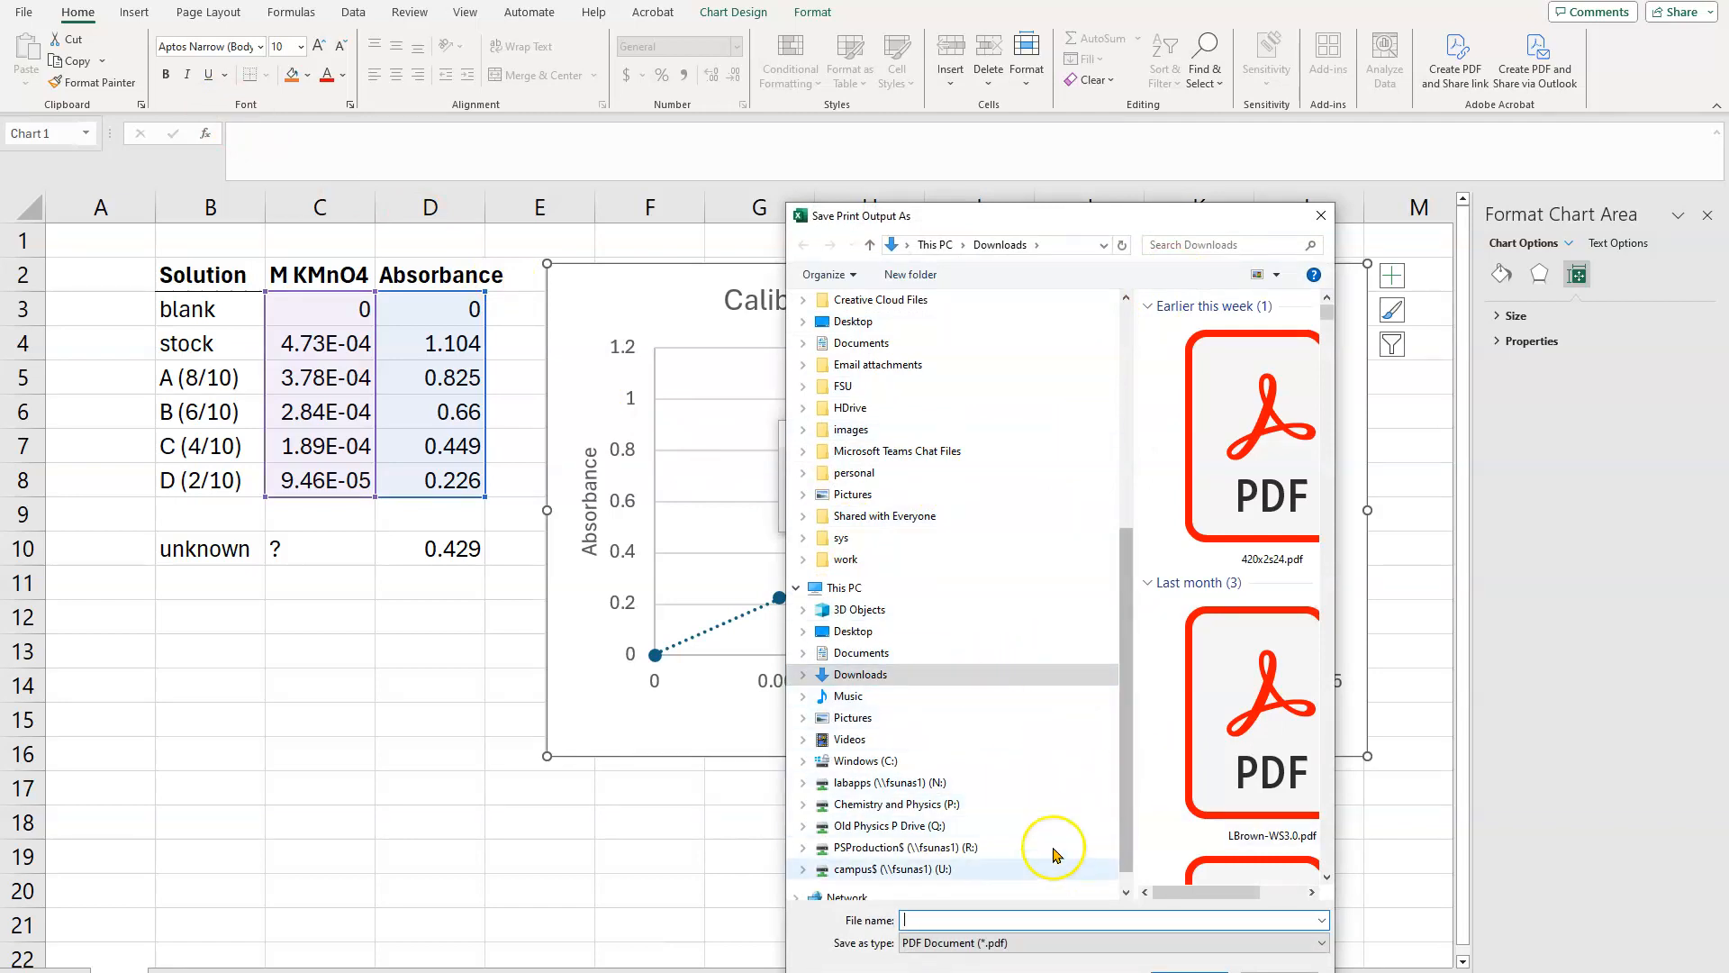
{"action": "left_click_drag", "start_coordinate": [1115, 221], "coordinate": [1115, 218]}
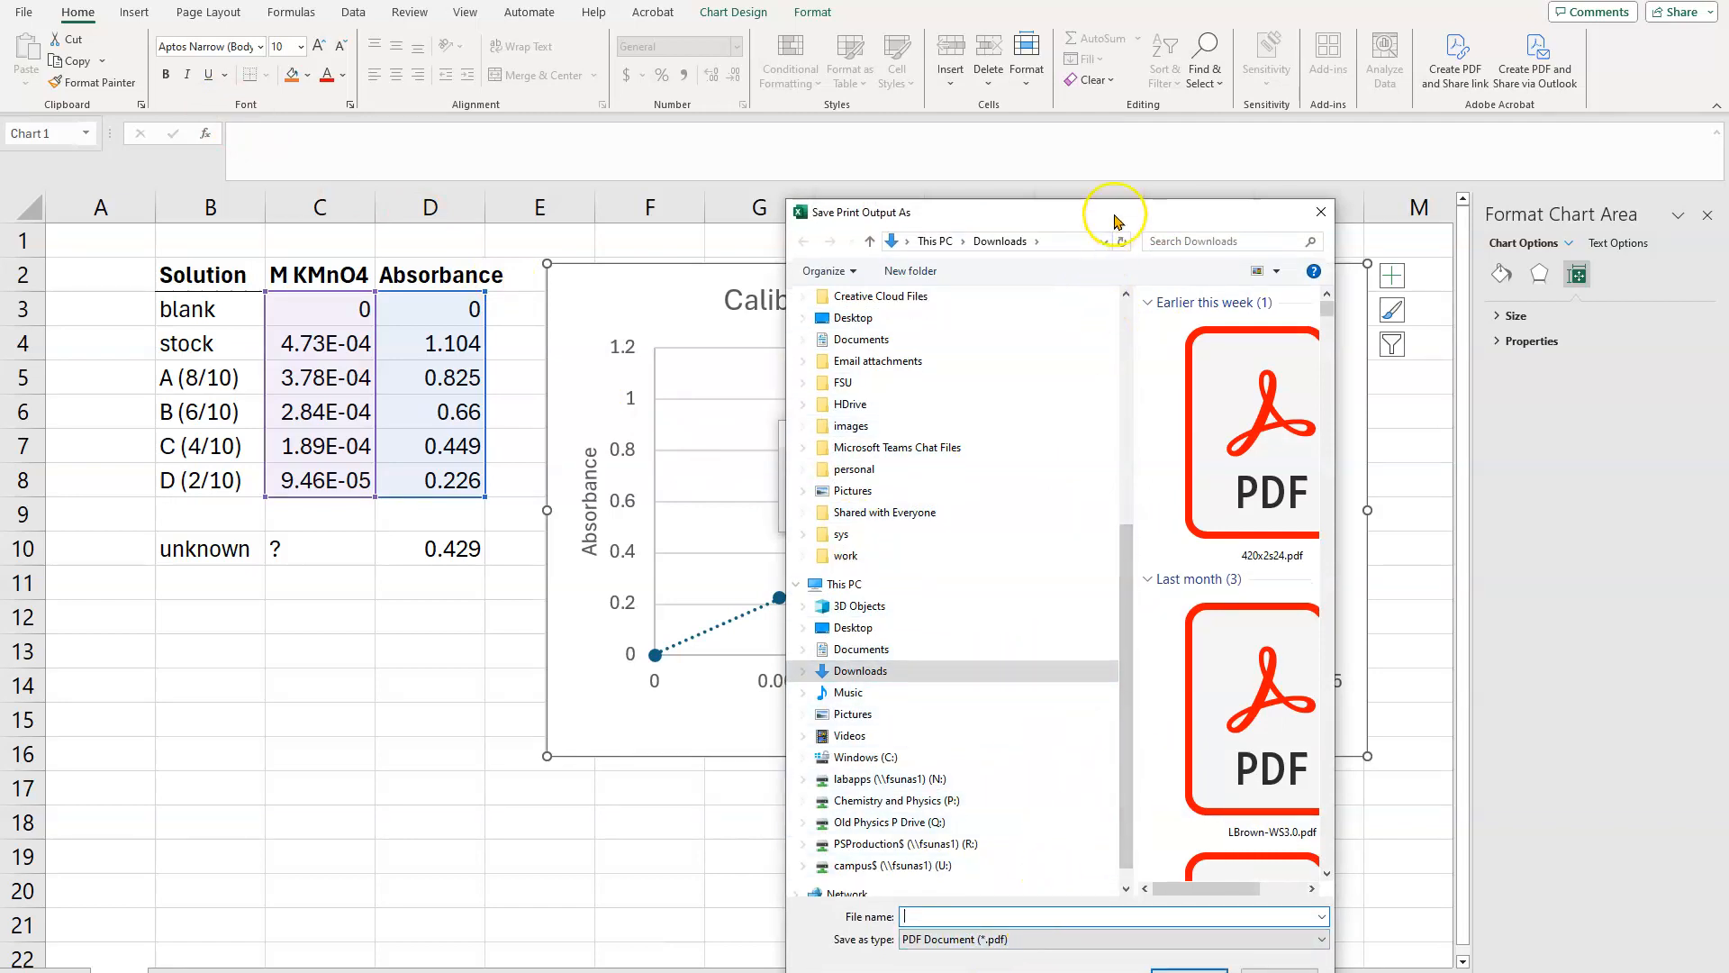
{"action": "left_click", "coordinate": [1322, 214]}
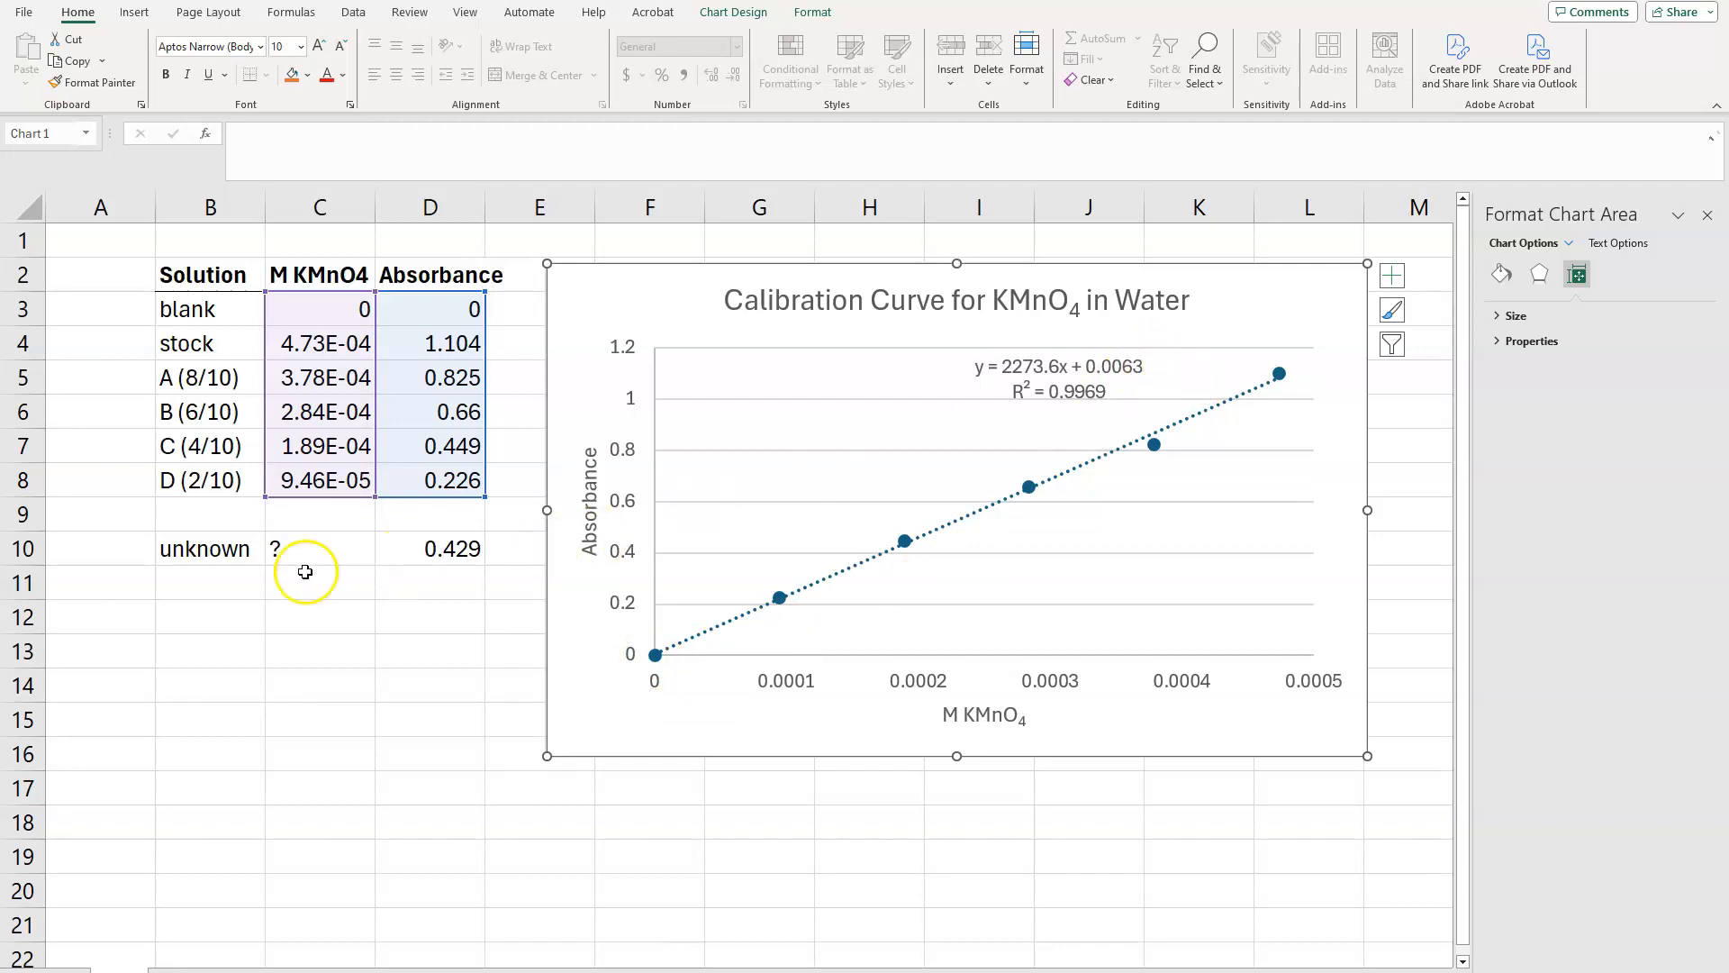
Step: Enter the label "slope" in cell B12, below the unknown's row
{"action": "left_click", "coordinate": [197, 606]}
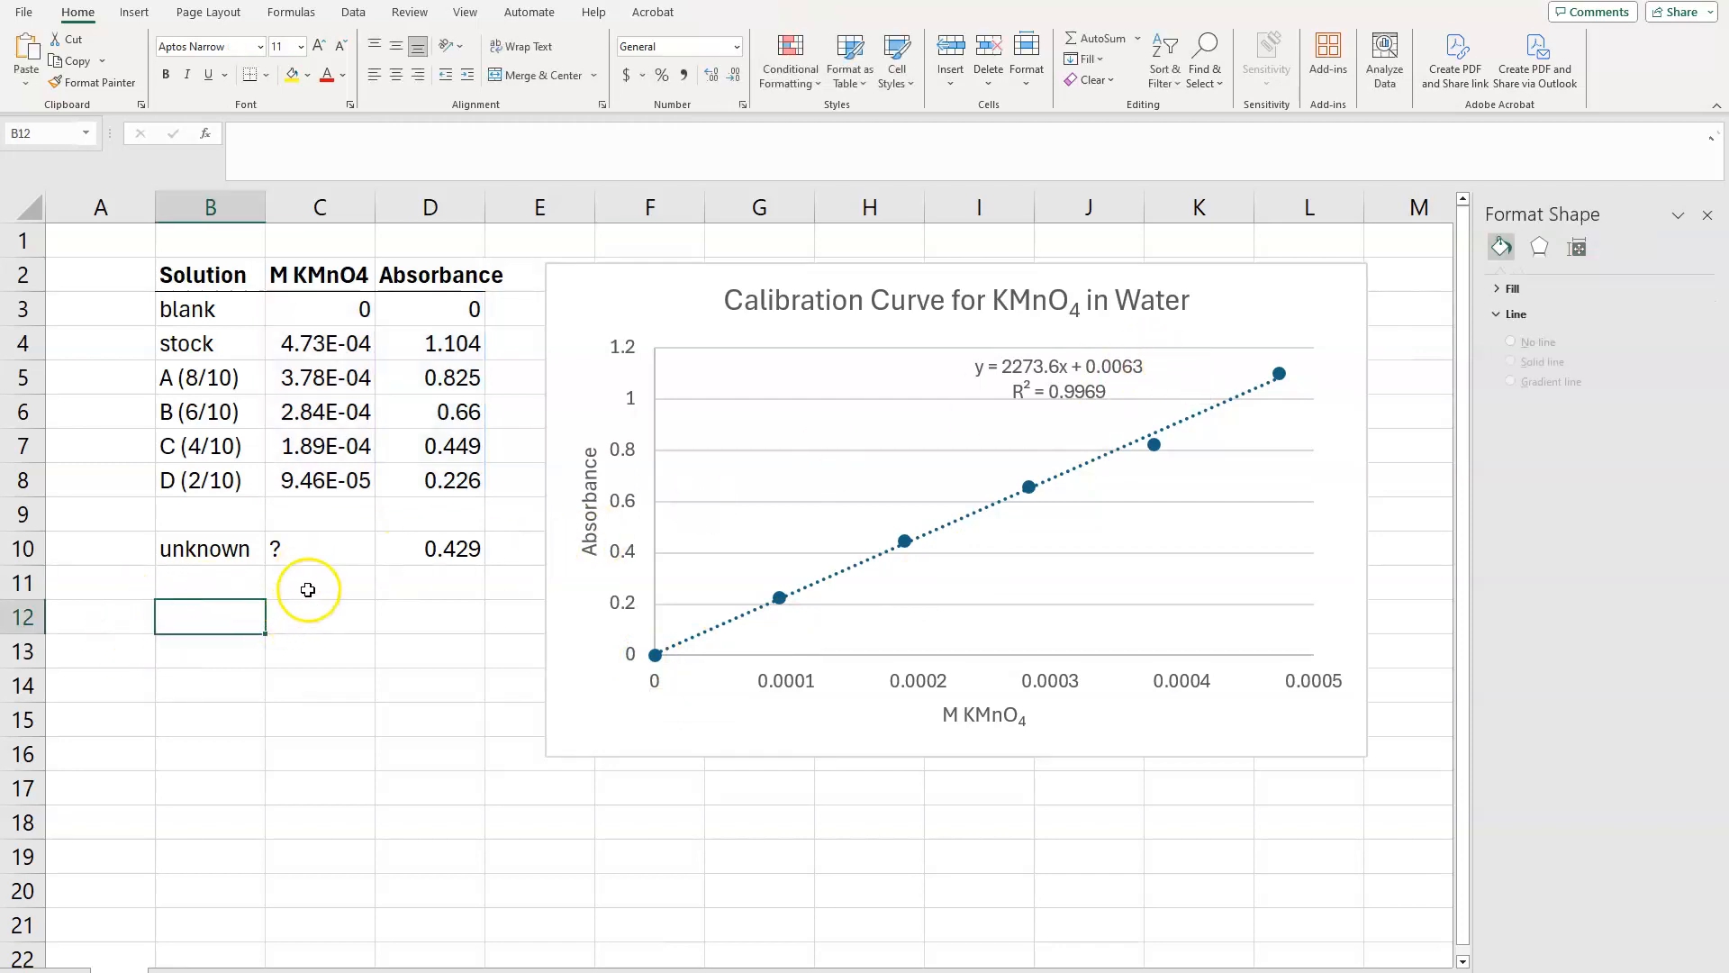
{"action": "left_click", "coordinate": [311, 586]}
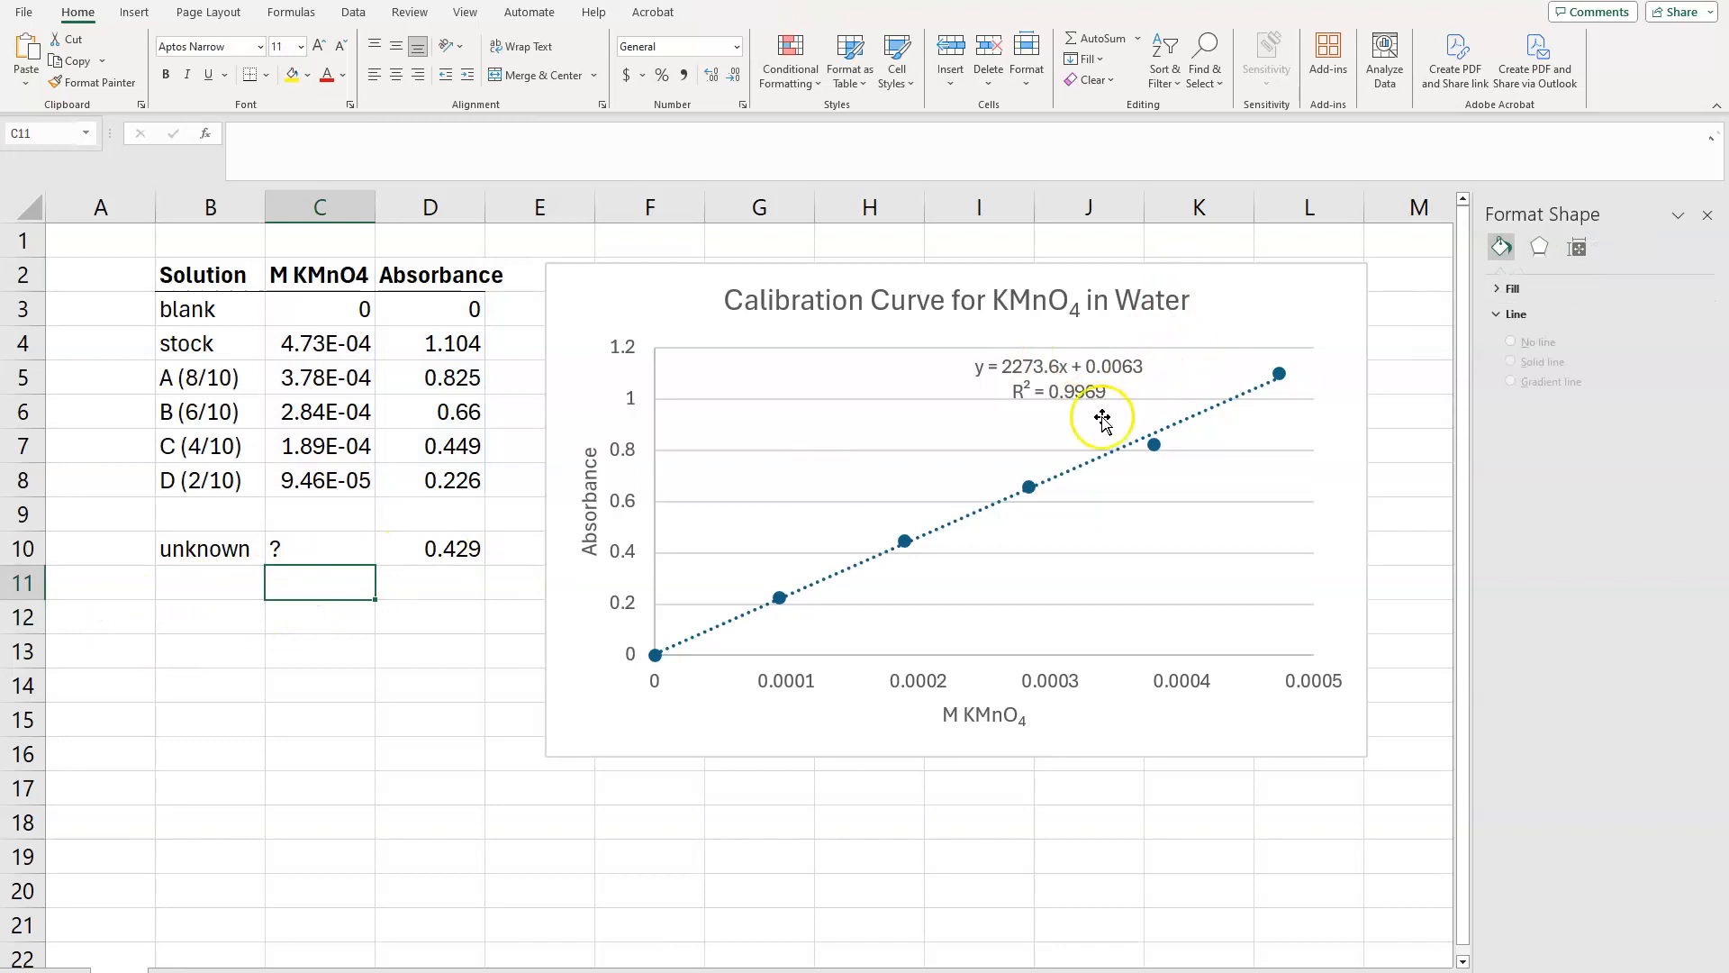
{"action": "left_click", "coordinate": [233, 621]}
{"action": "type", "text": "slope"}
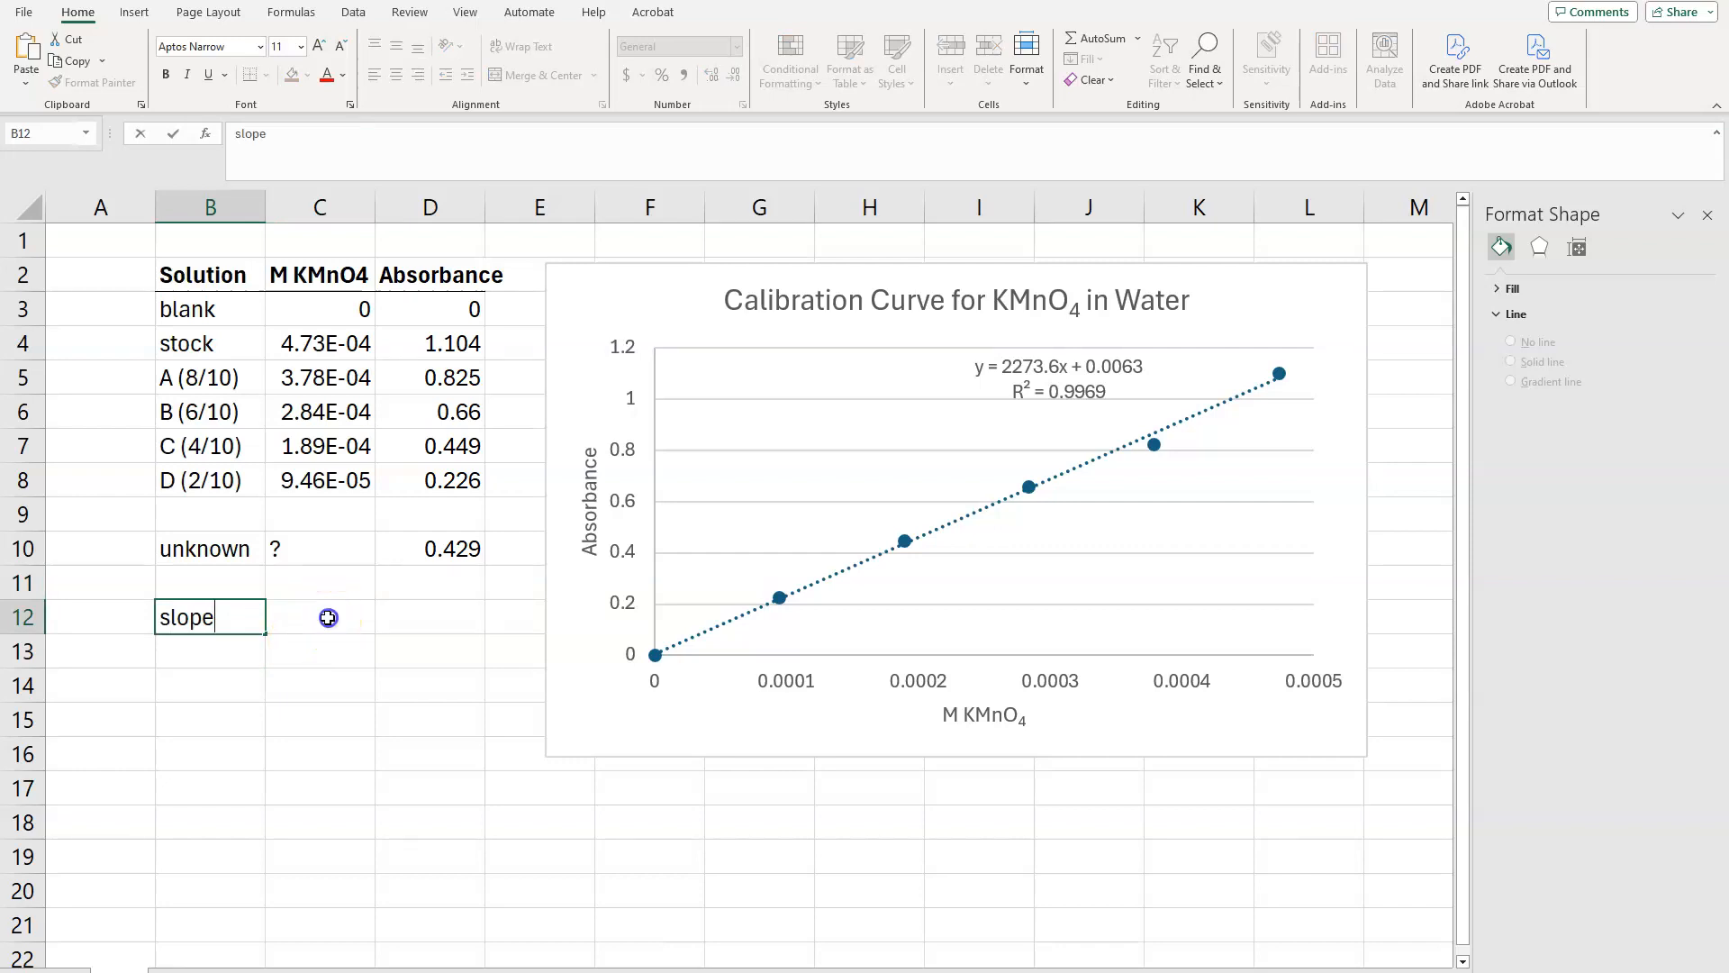
Step: In C12, calculate the regression slope with SLOPE, using absorbances D3:D8 as known y values and concentrations C3:C8 as known x values
{"action": "left_click", "coordinate": [328, 618]}
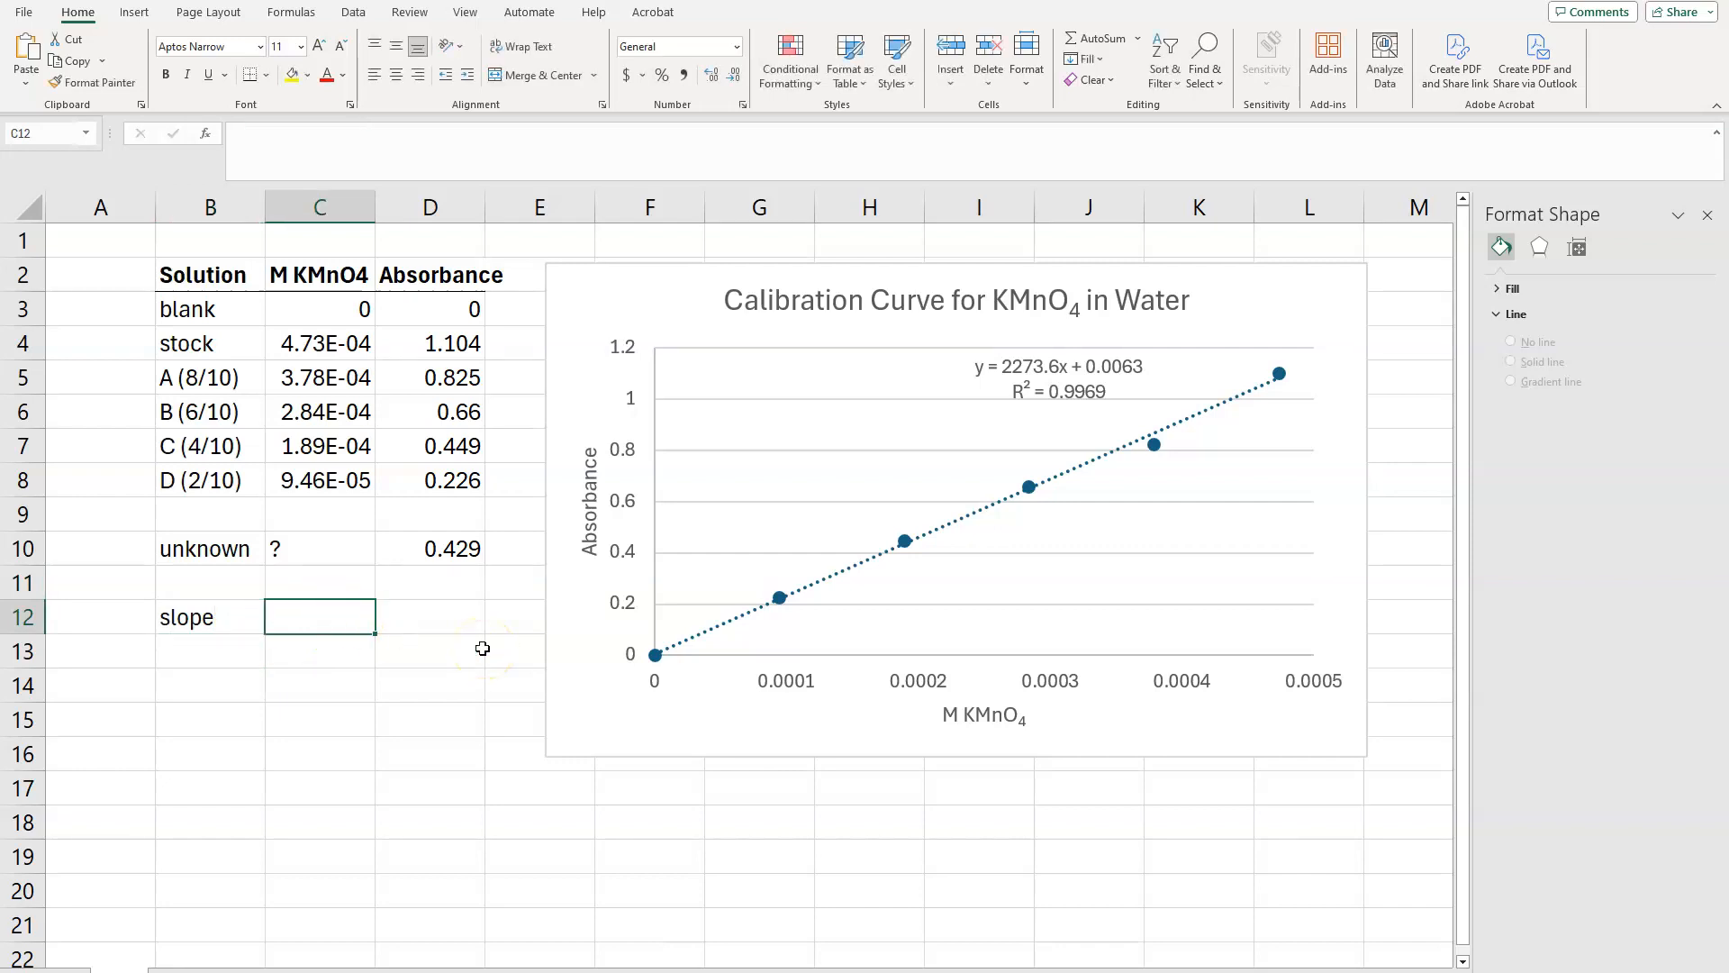
{"action": "type", "text": "="}
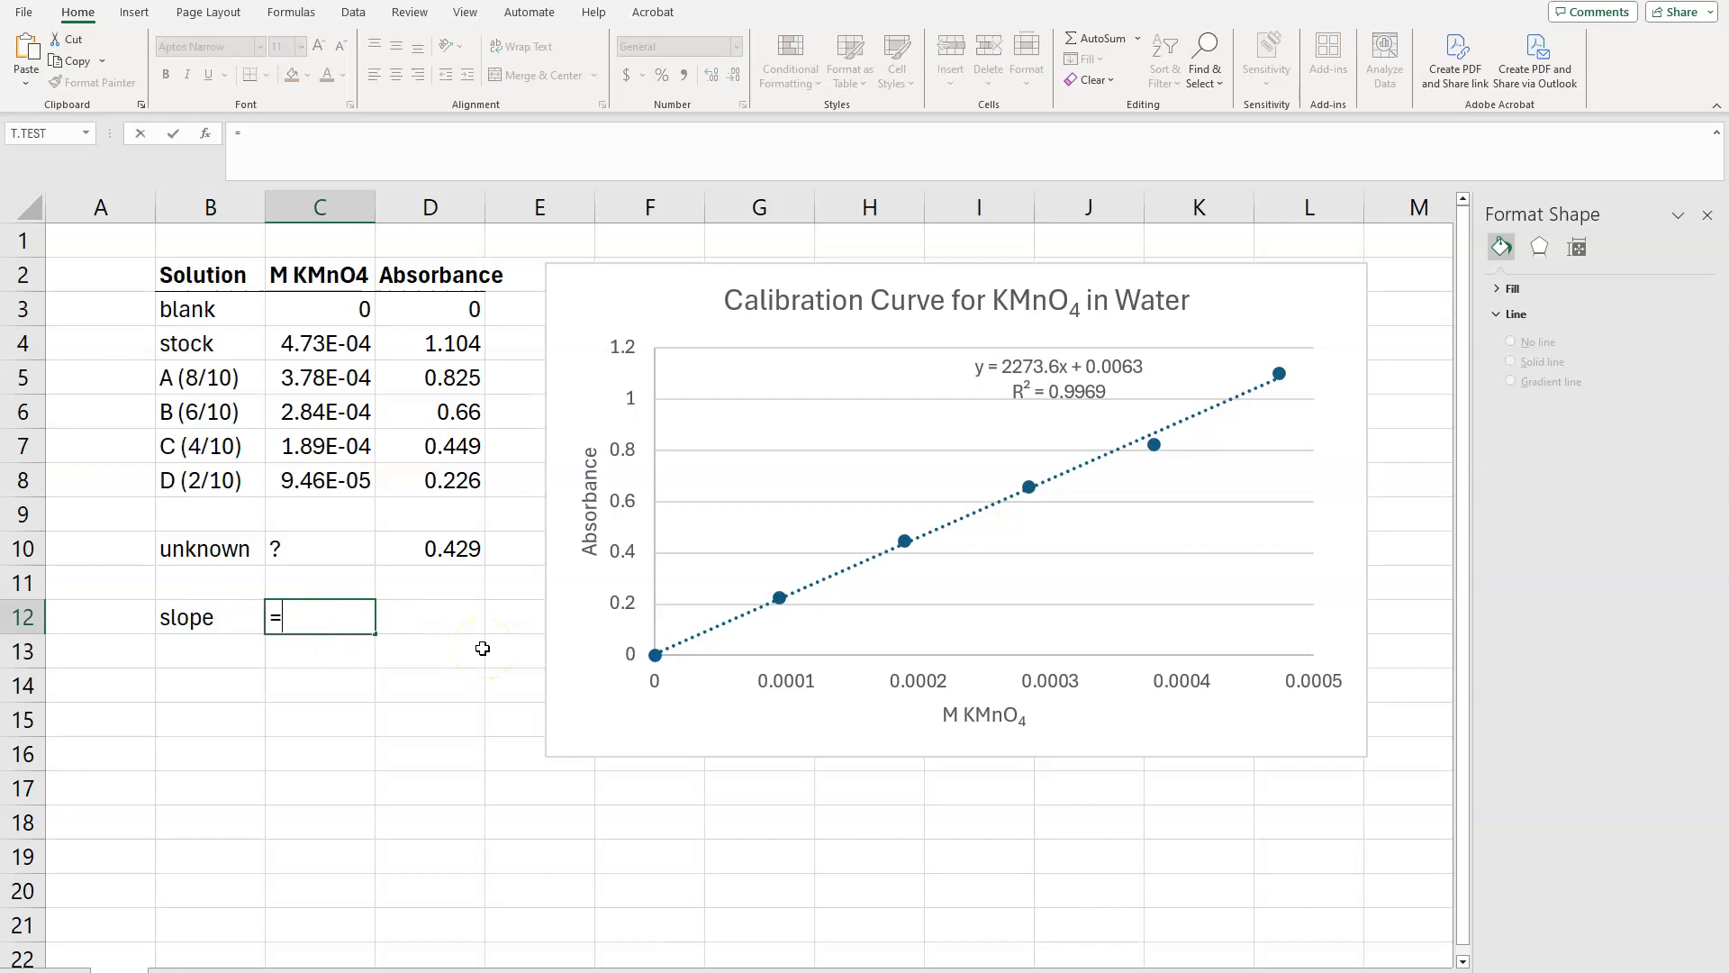
{"action": "type", "text": "slope"}
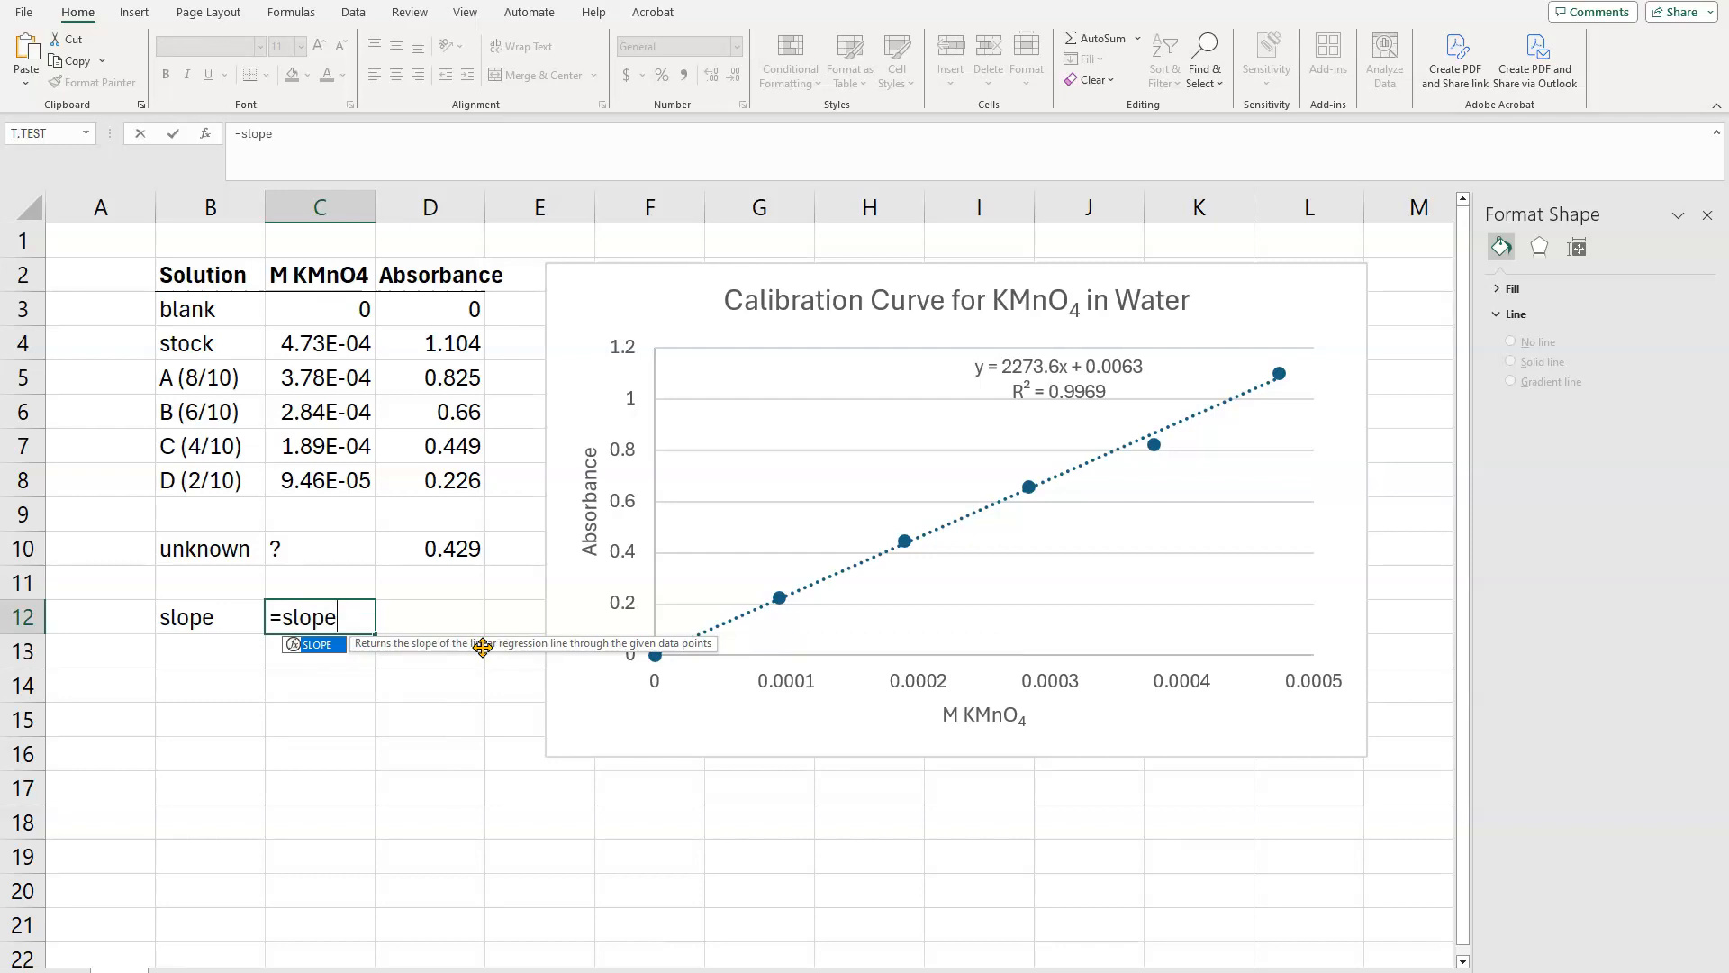
{"action": "type", "text": "("}
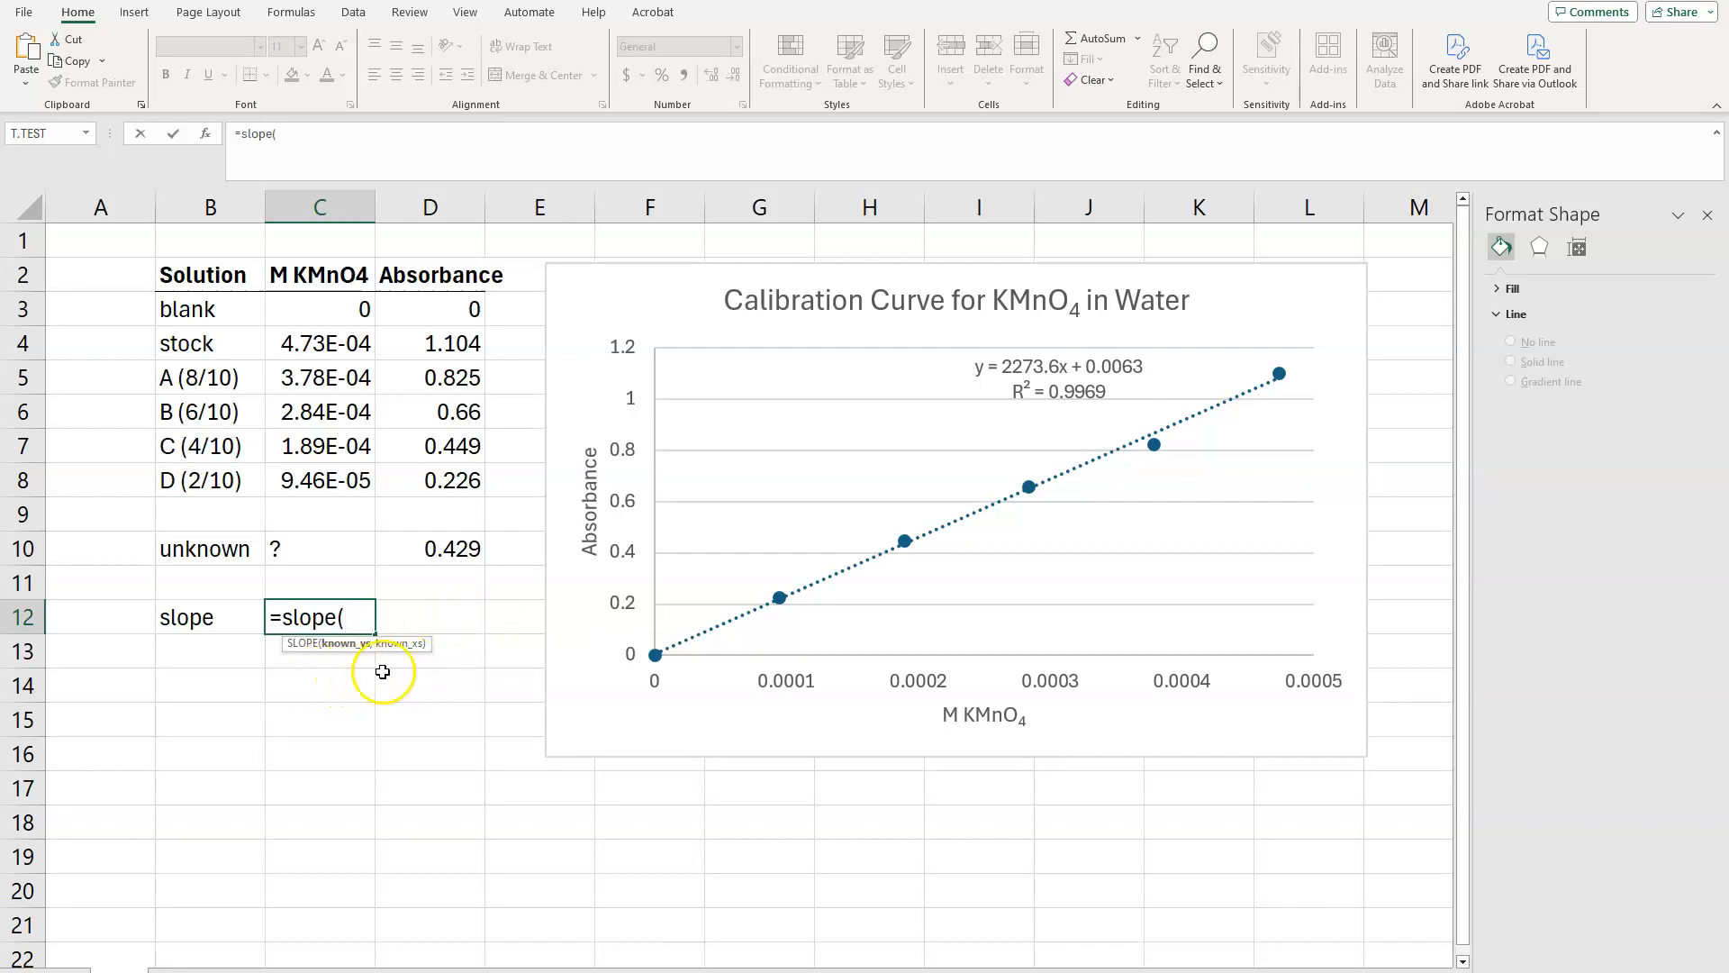
{"action": "left_click", "coordinate": [445, 324]}
{"action": "left_click_drag", "start_coordinate": [445, 324], "coordinate": [450, 480]}
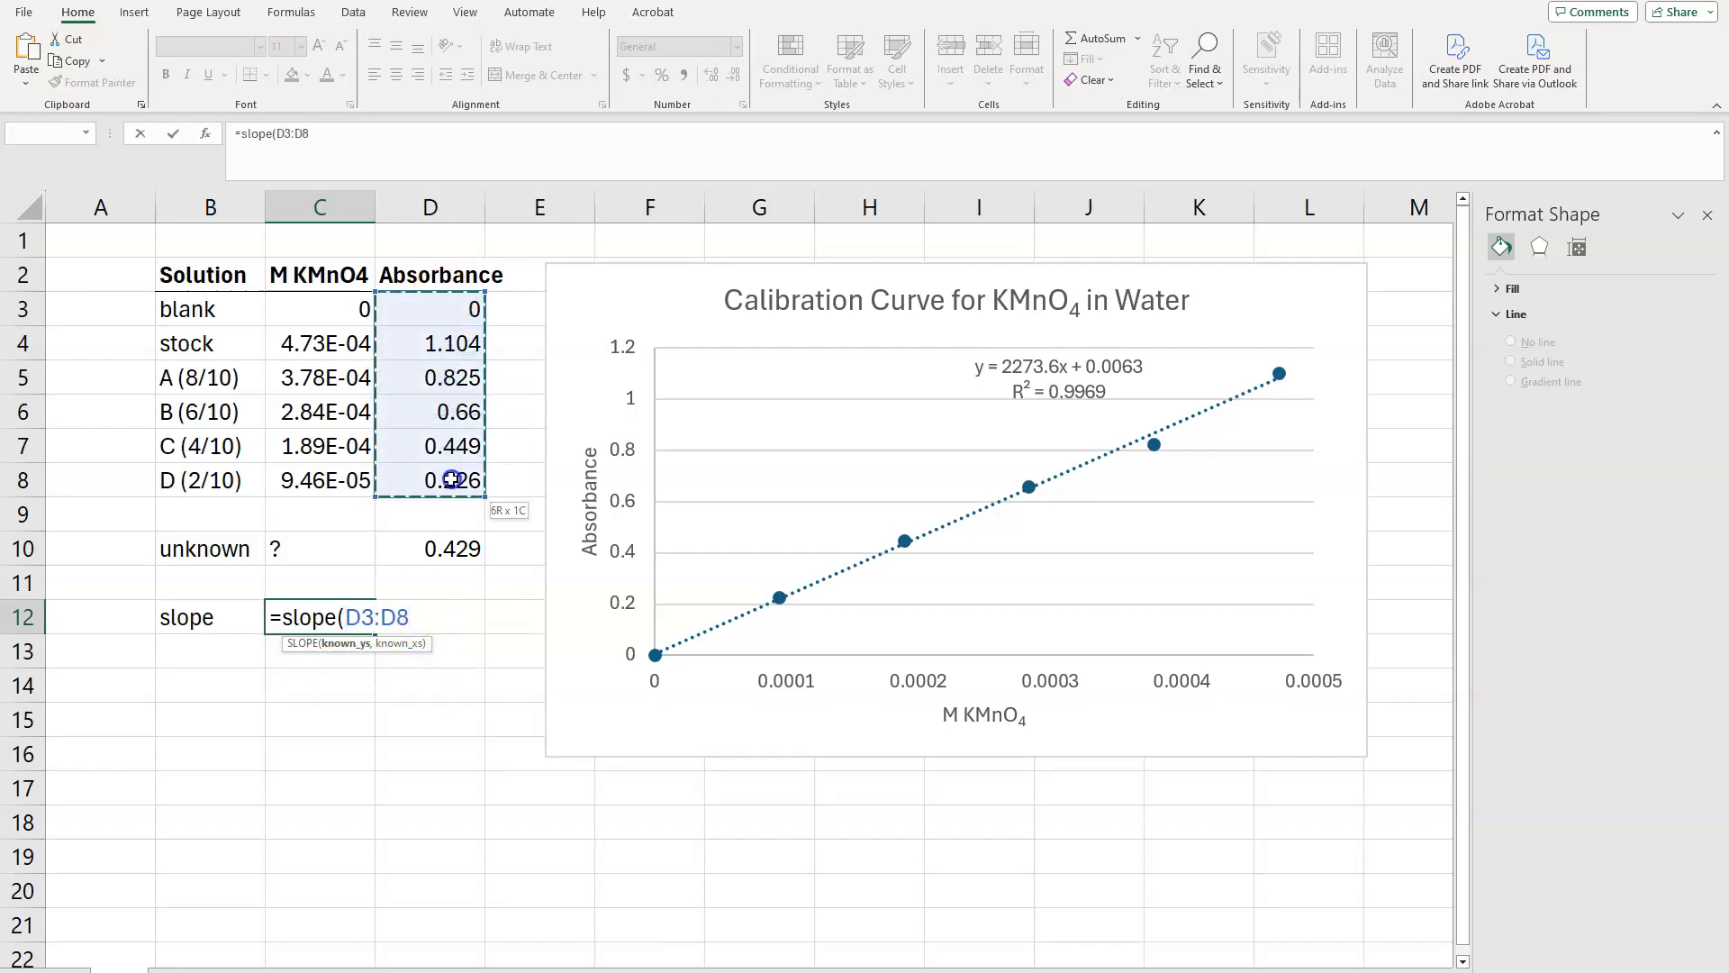
{"action": "type", "text": ","}
{"action": "left_click_drag", "start_coordinate": [321, 309], "coordinate": [326, 477]}
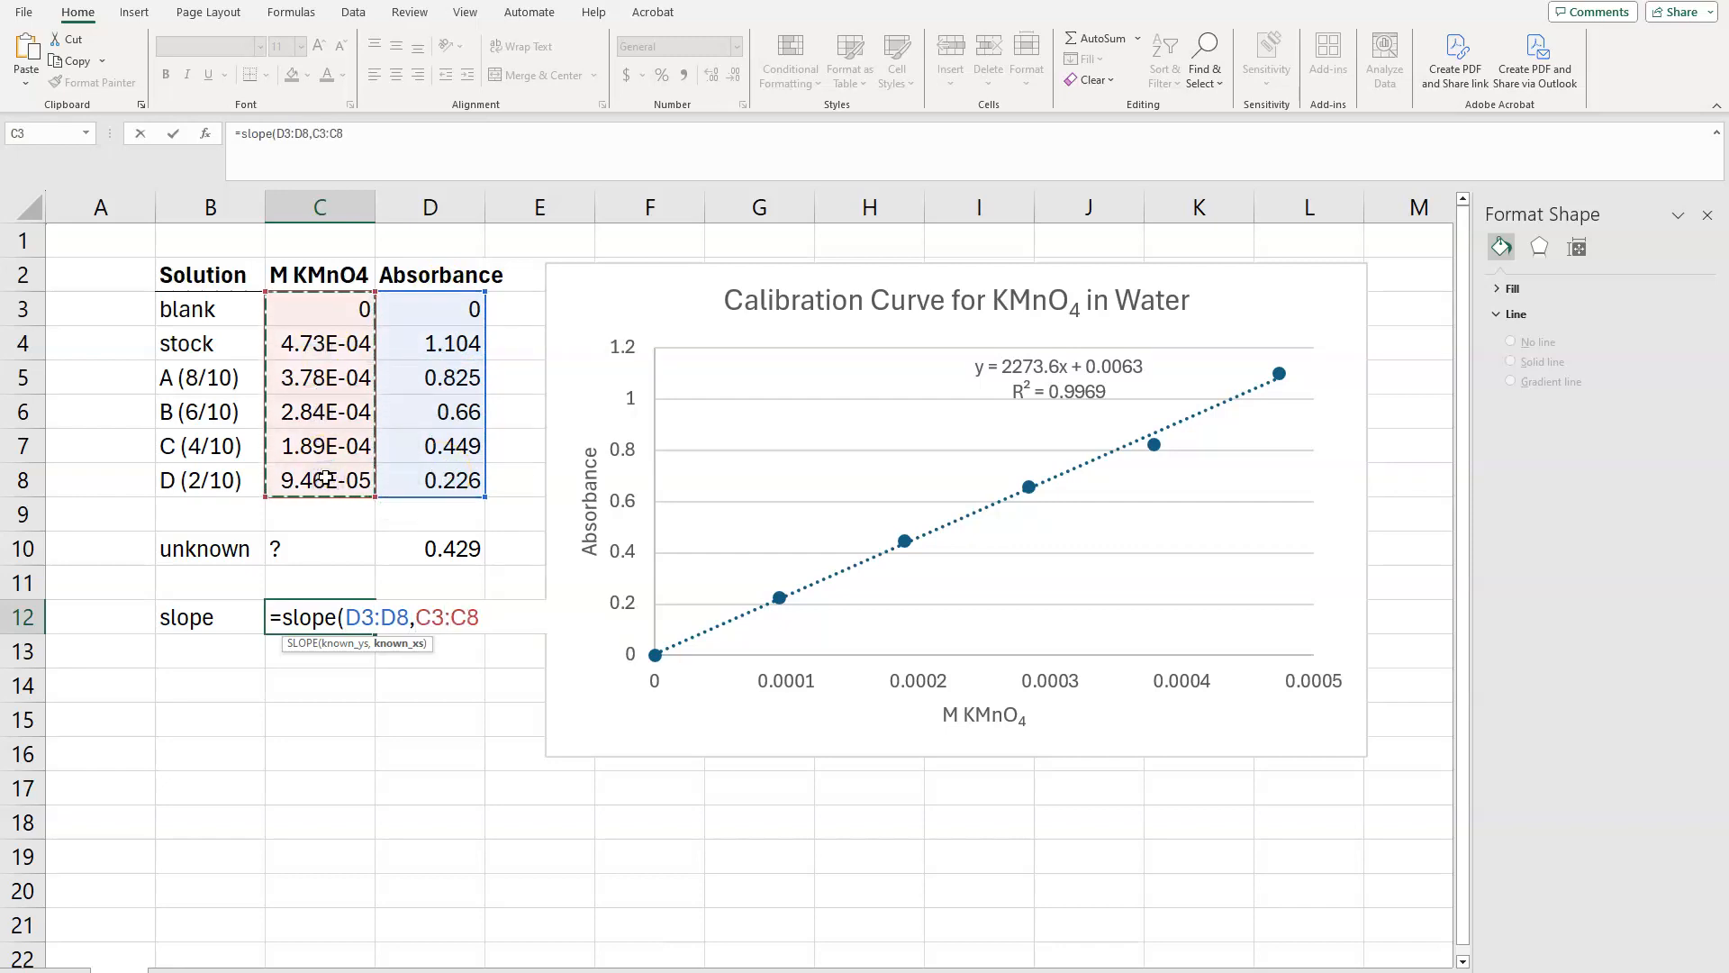
{"action": "key", "text": "Return"}
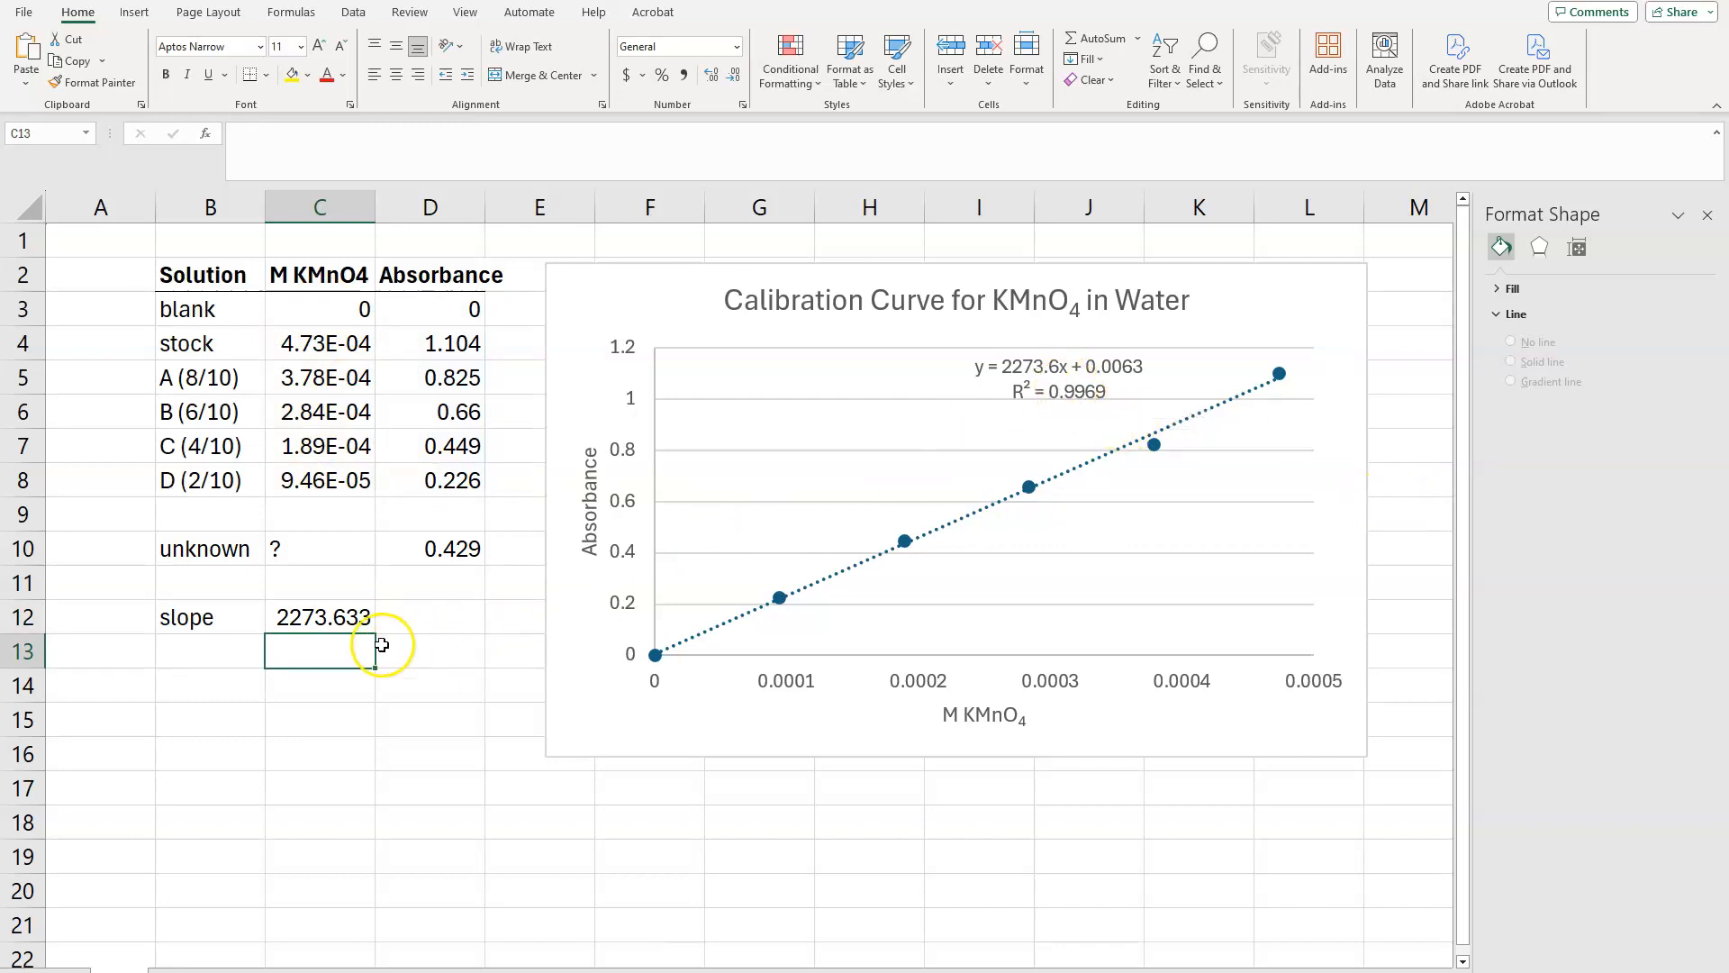
Step: Label B13 "intercept" and calculate it in C13 with INTERCEPT, using D3:D8 as known y values and C3:C8 as known x values
{"action": "left_click", "coordinate": [213, 656]}
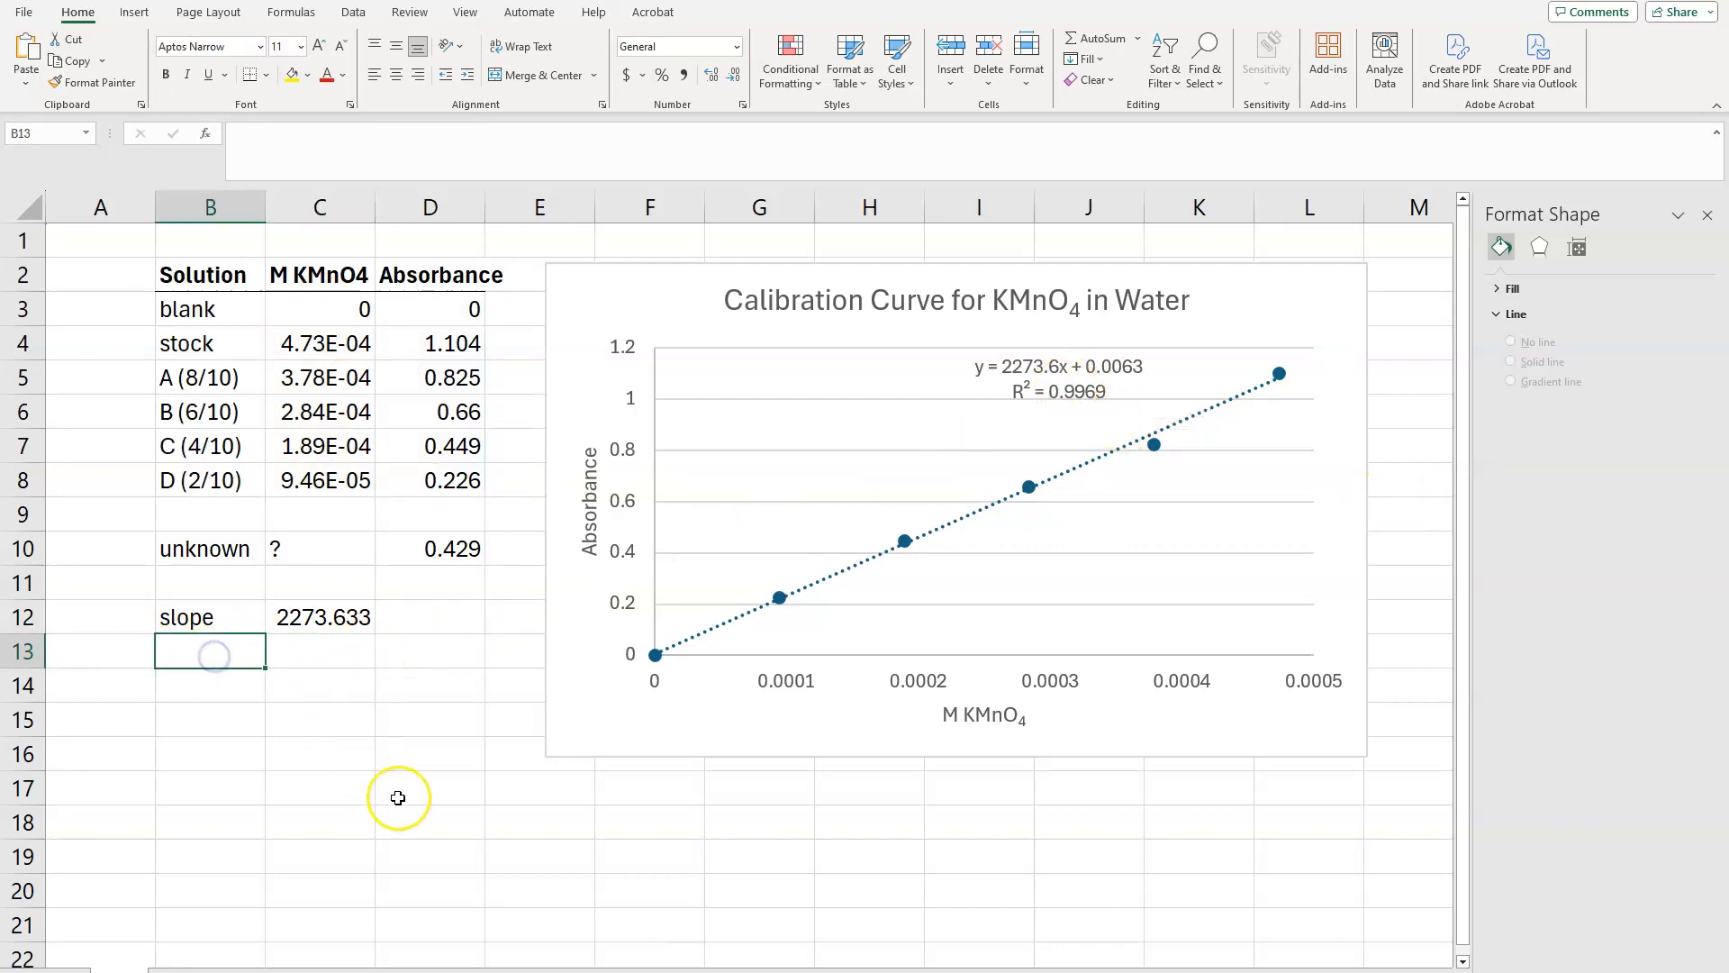
{"action": "type", "text": "intercept"}
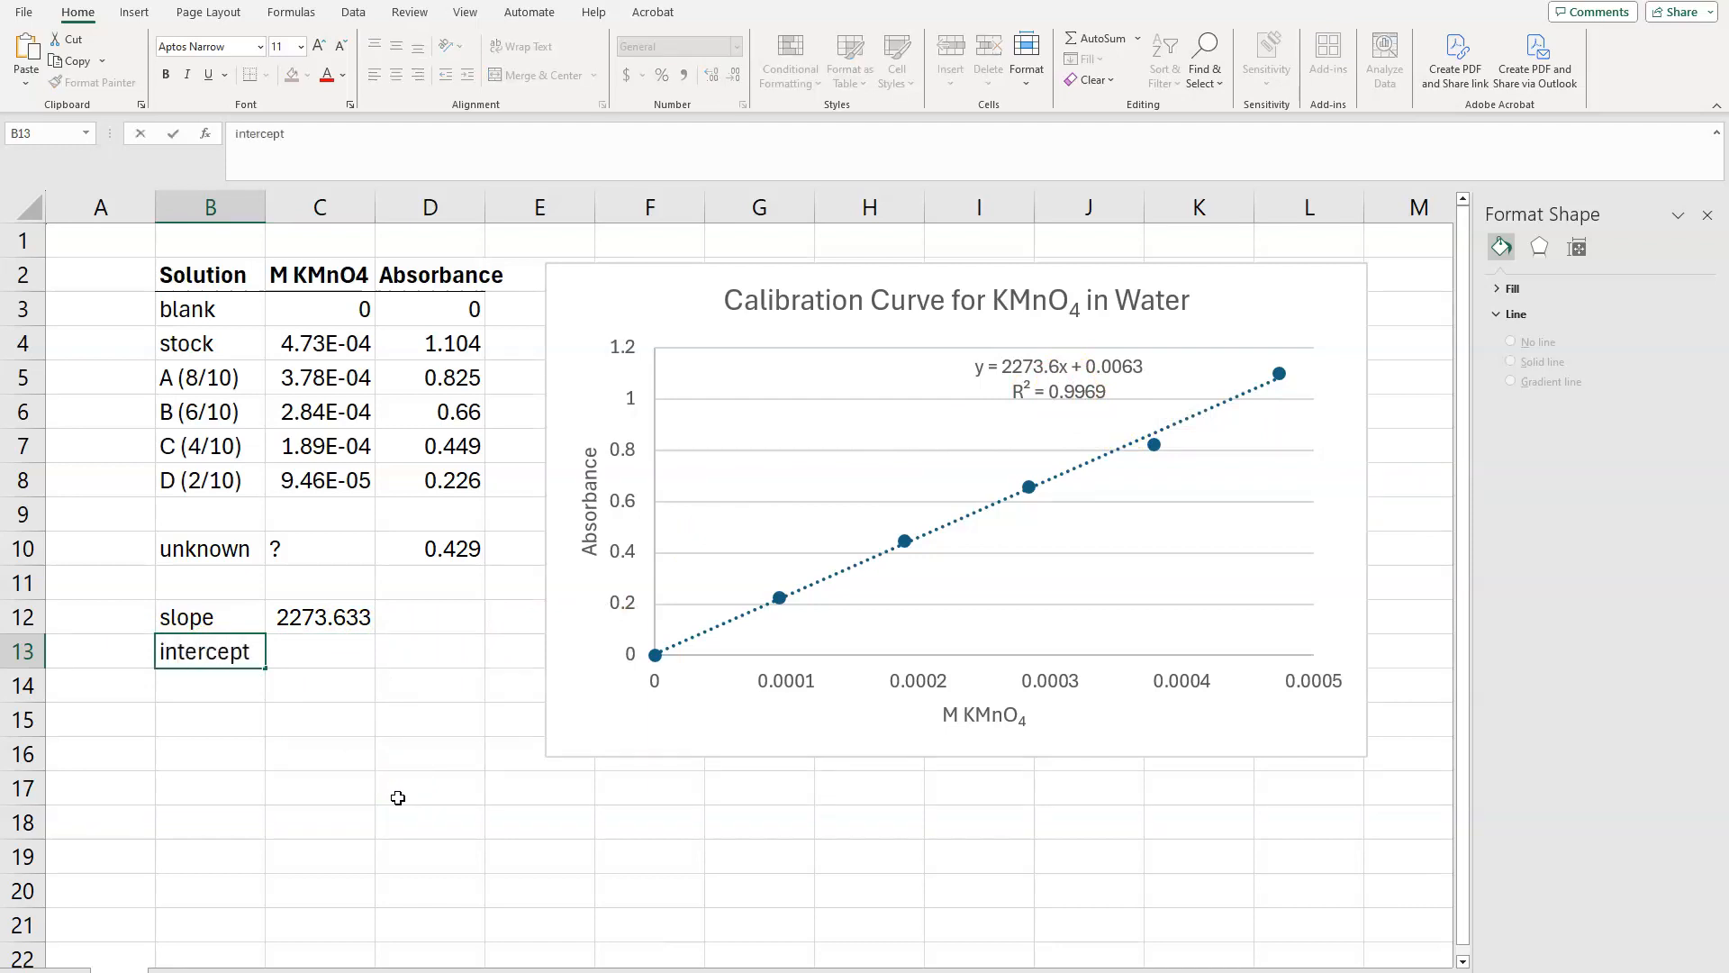
{"action": "left_click", "coordinate": [324, 659]}
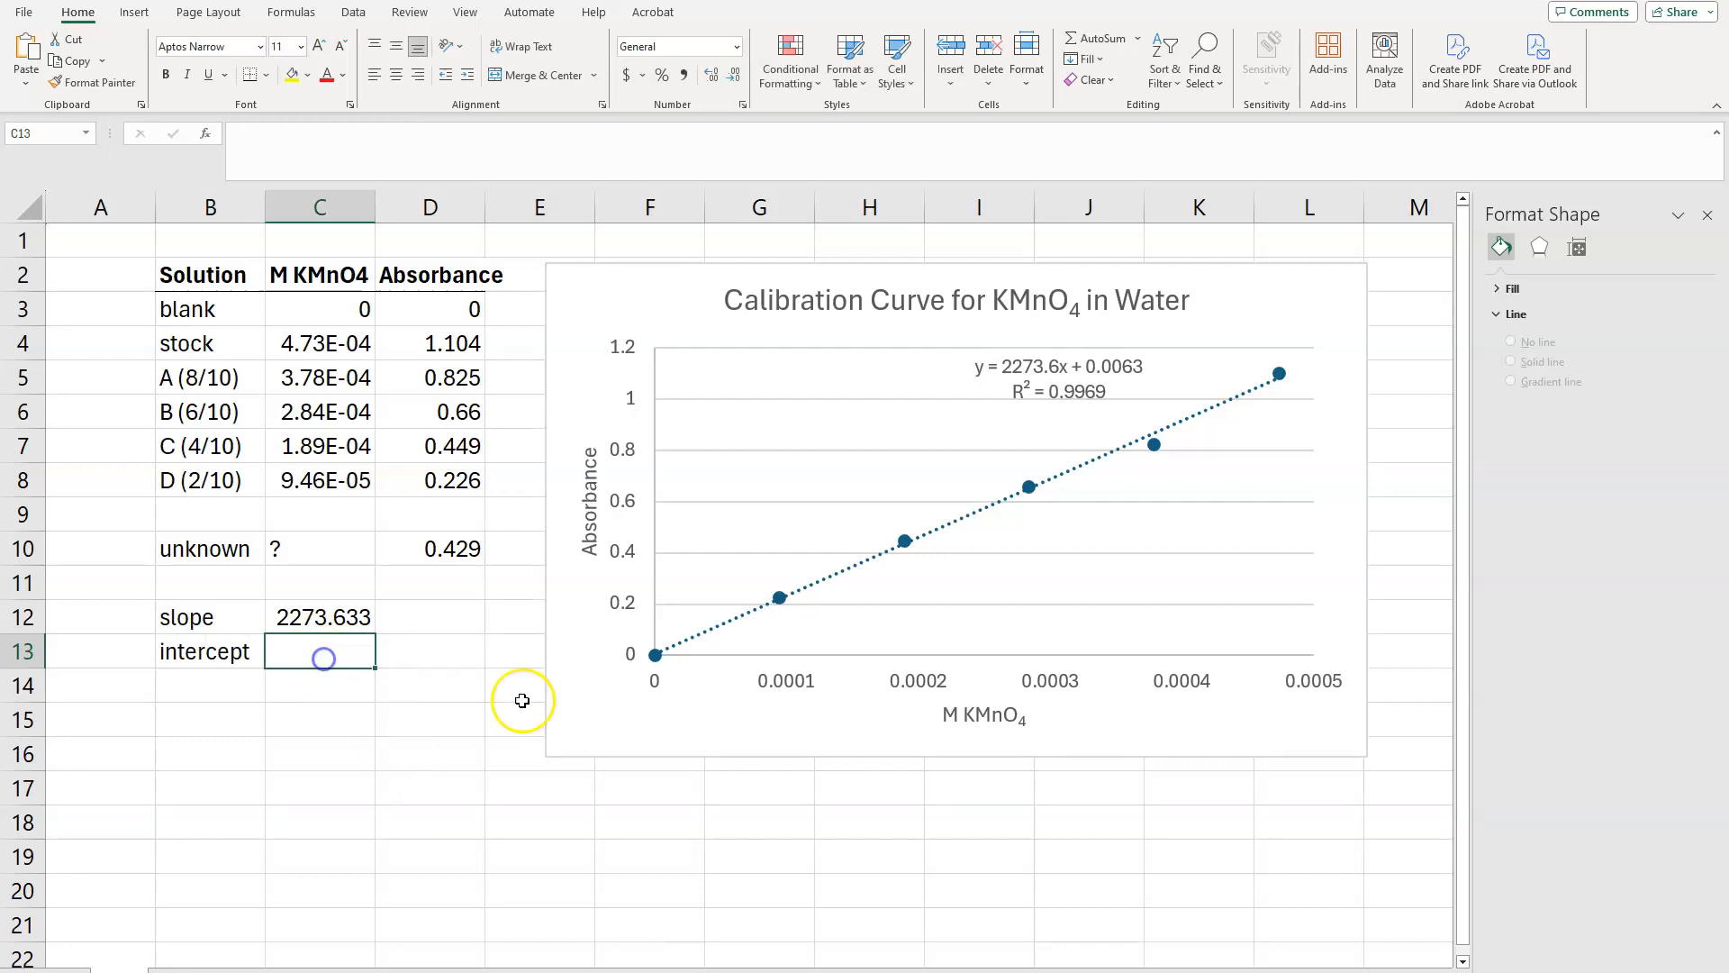
{"action": "type", "text": "="}
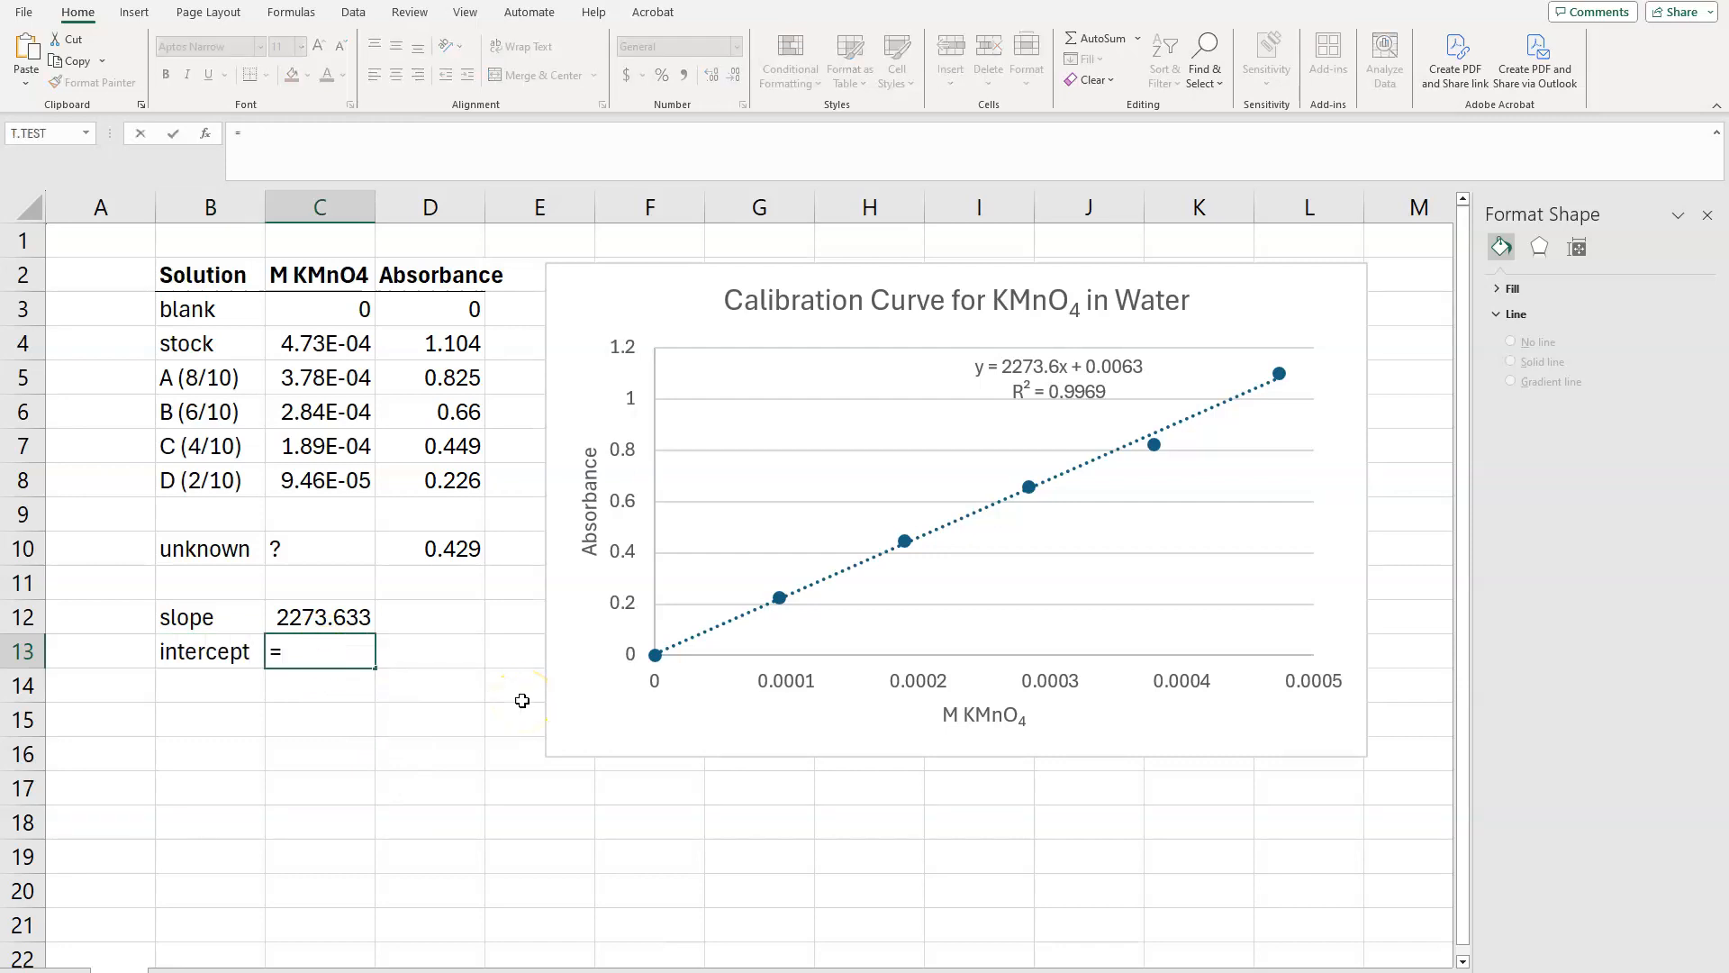
{"action": "type", "text": "intercept("}
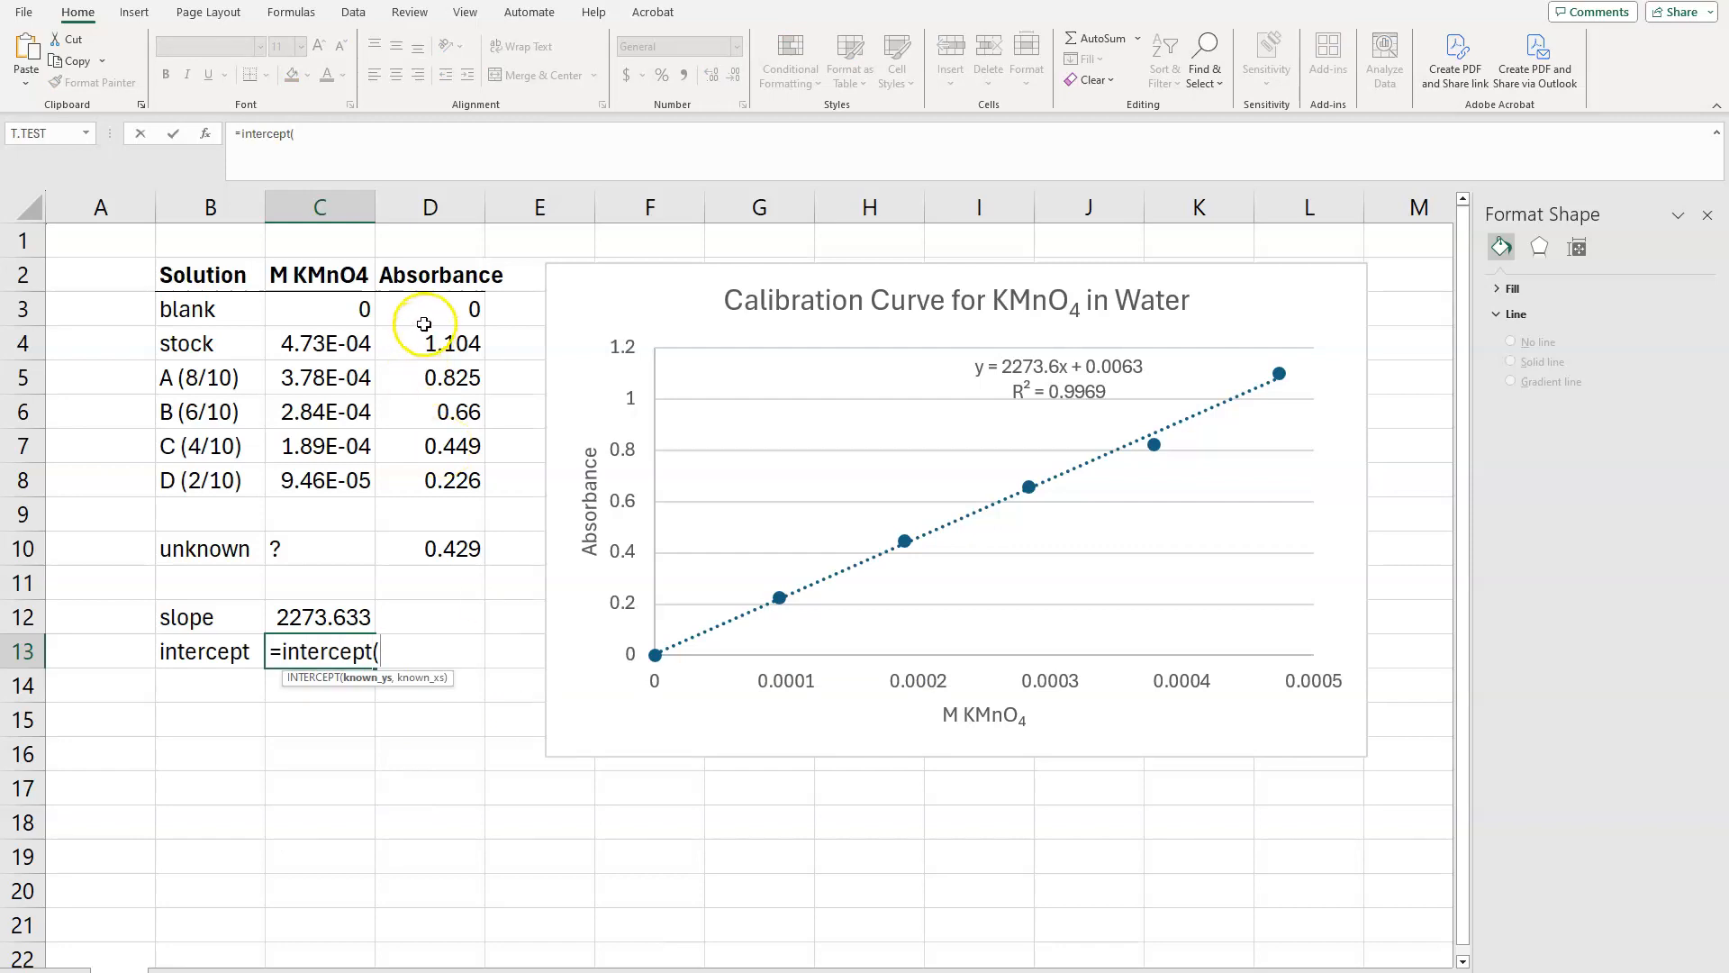
{"action": "left_click_drag", "start_coordinate": [429, 314], "coordinate": [430, 486]}
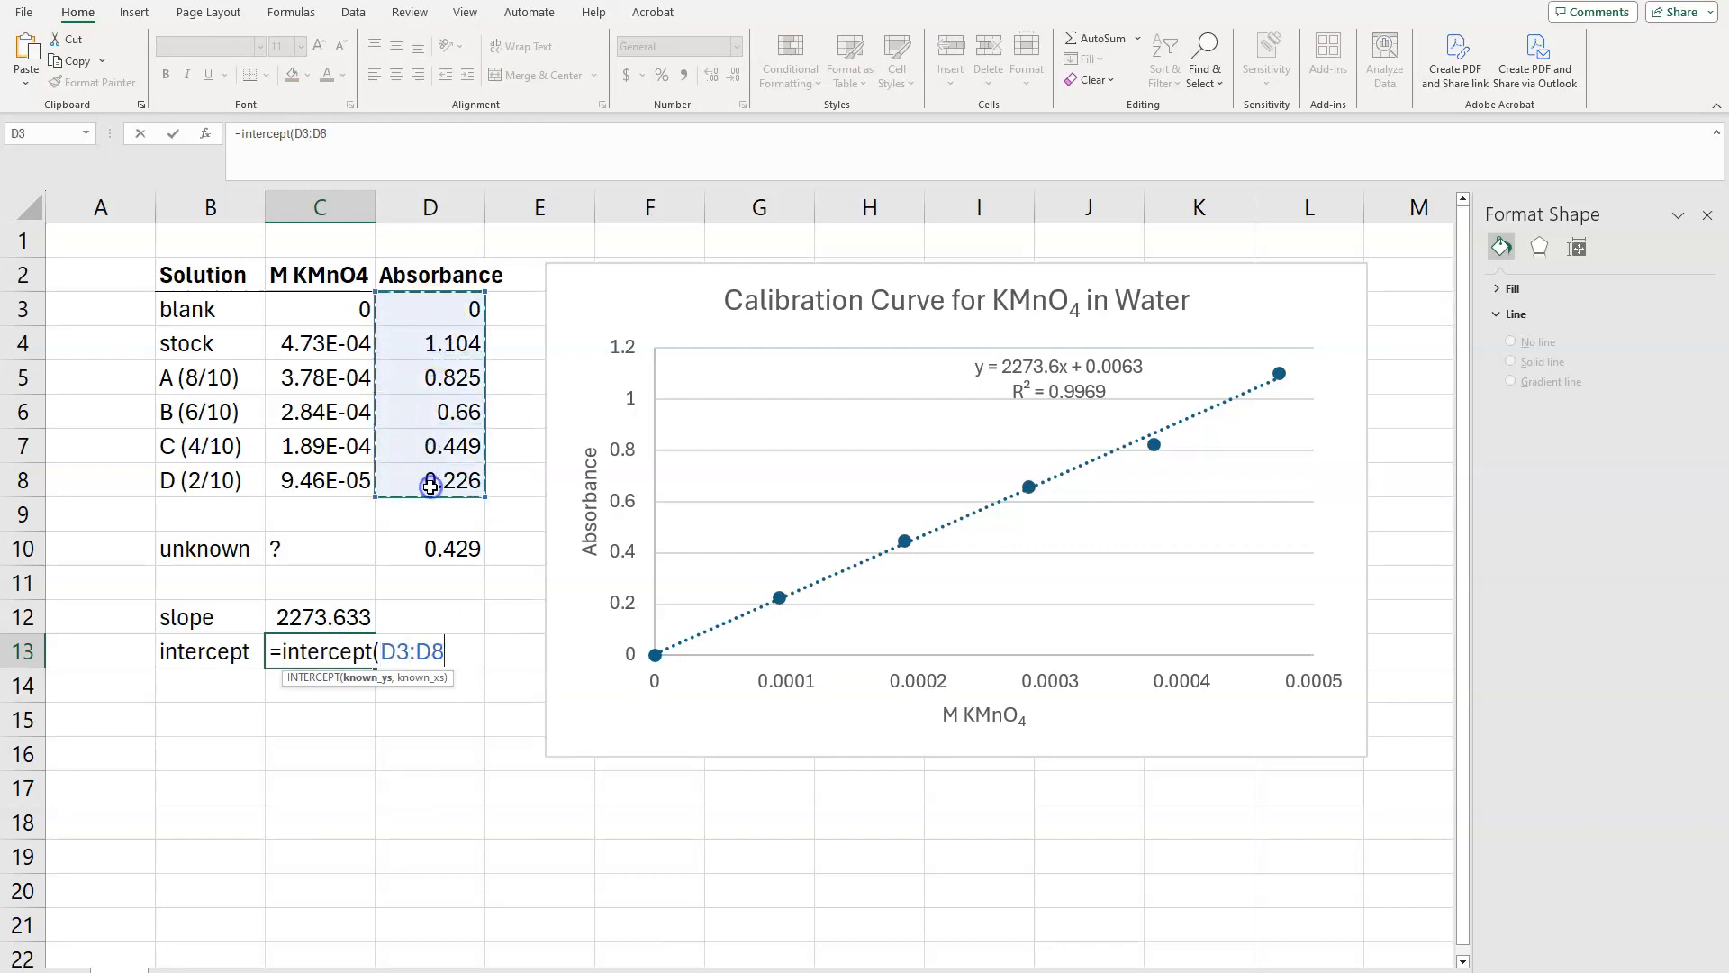
{"action": "type", "text": ","}
{"action": "left_click", "coordinate": [329, 307]}
{"action": "left_click_drag", "start_coordinate": [328, 306], "coordinate": [317, 478]}
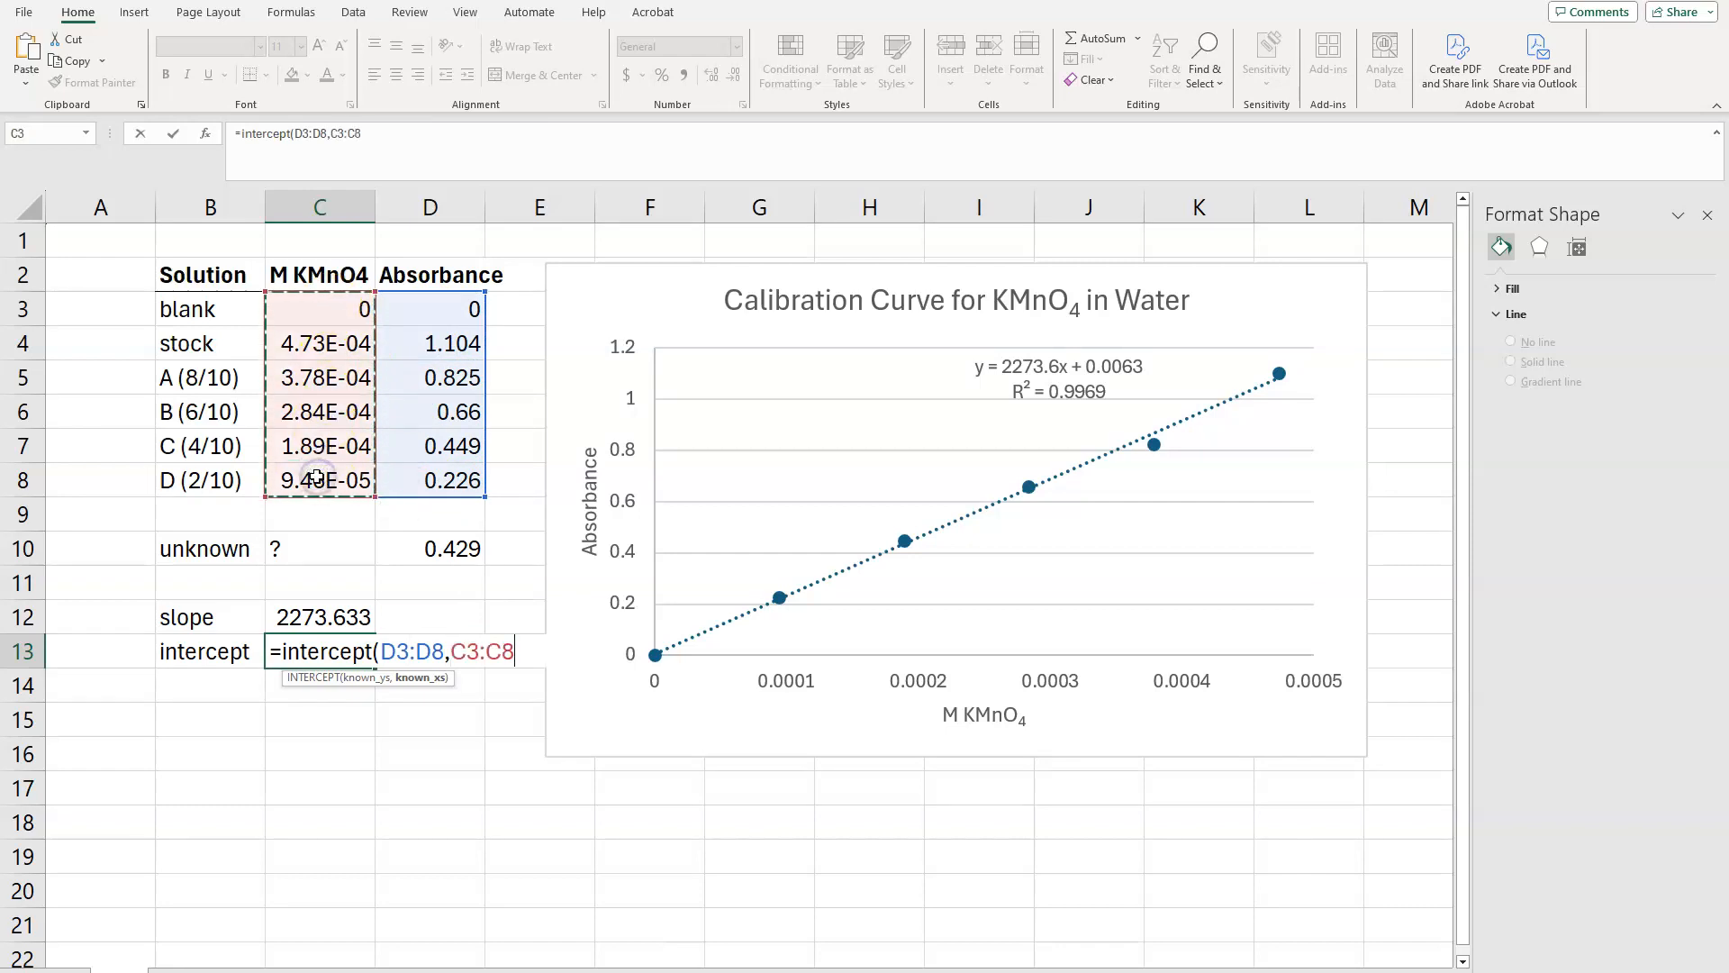
{"action": "key", "text": "Return"}
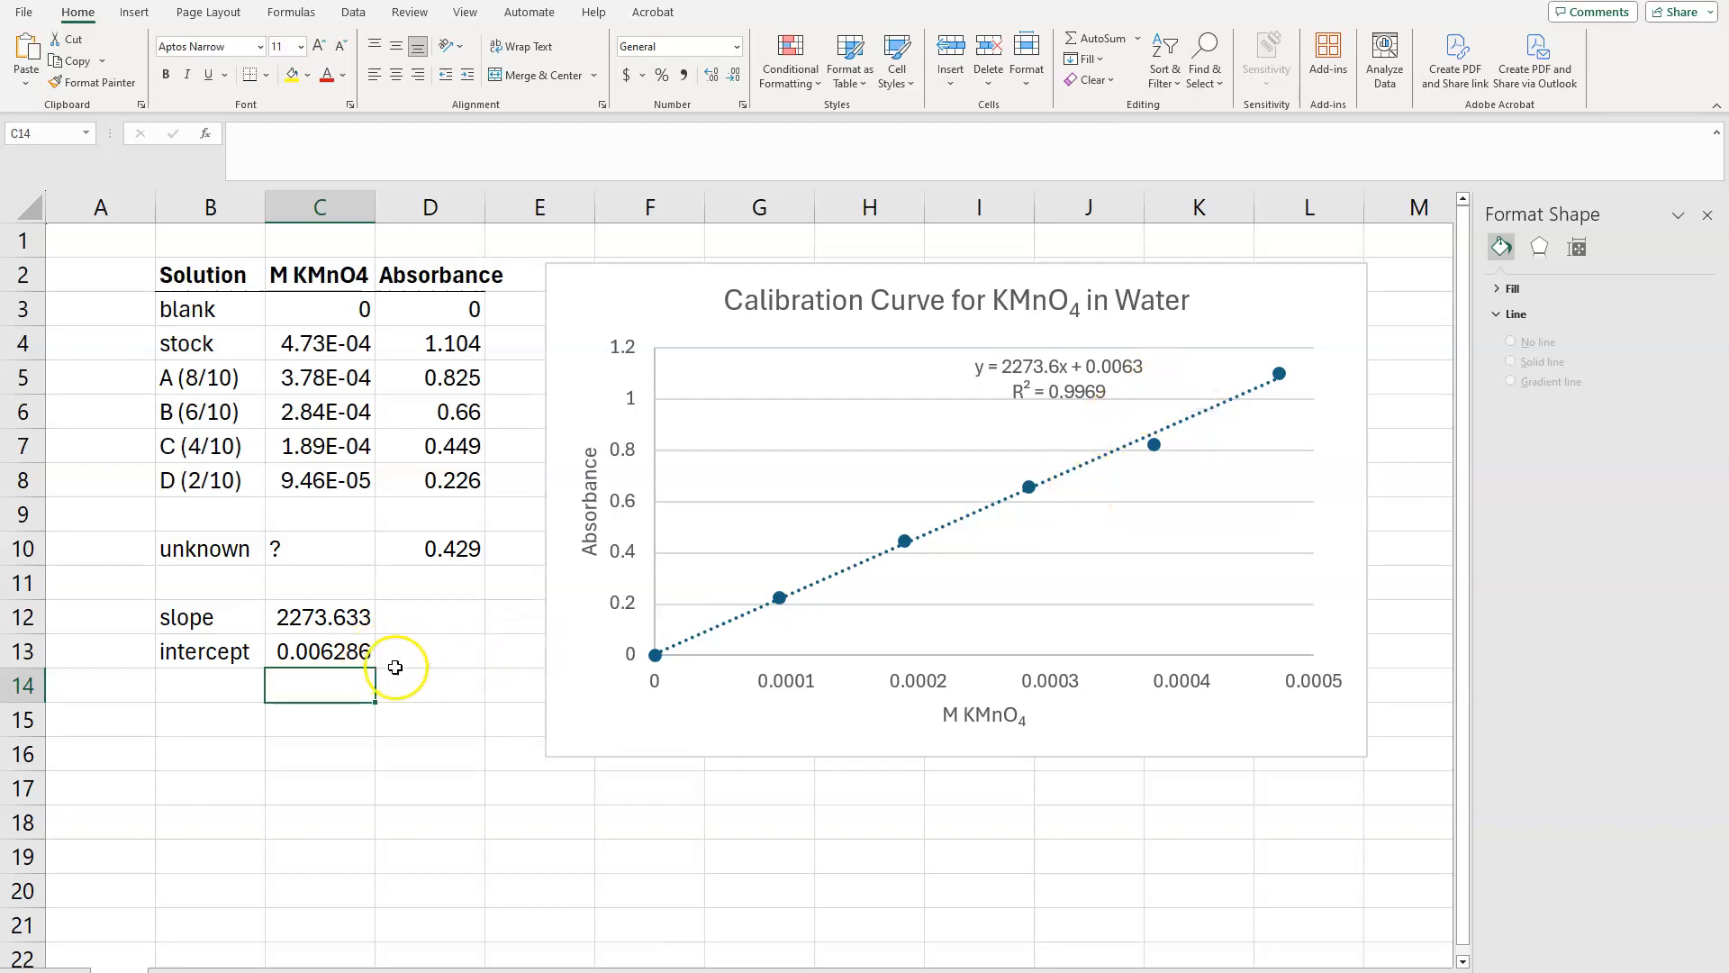
Step: Write the line equation "y = mx + b" as text in cell B15, below the intercept row
{"action": "left_click", "coordinate": [193, 717]}
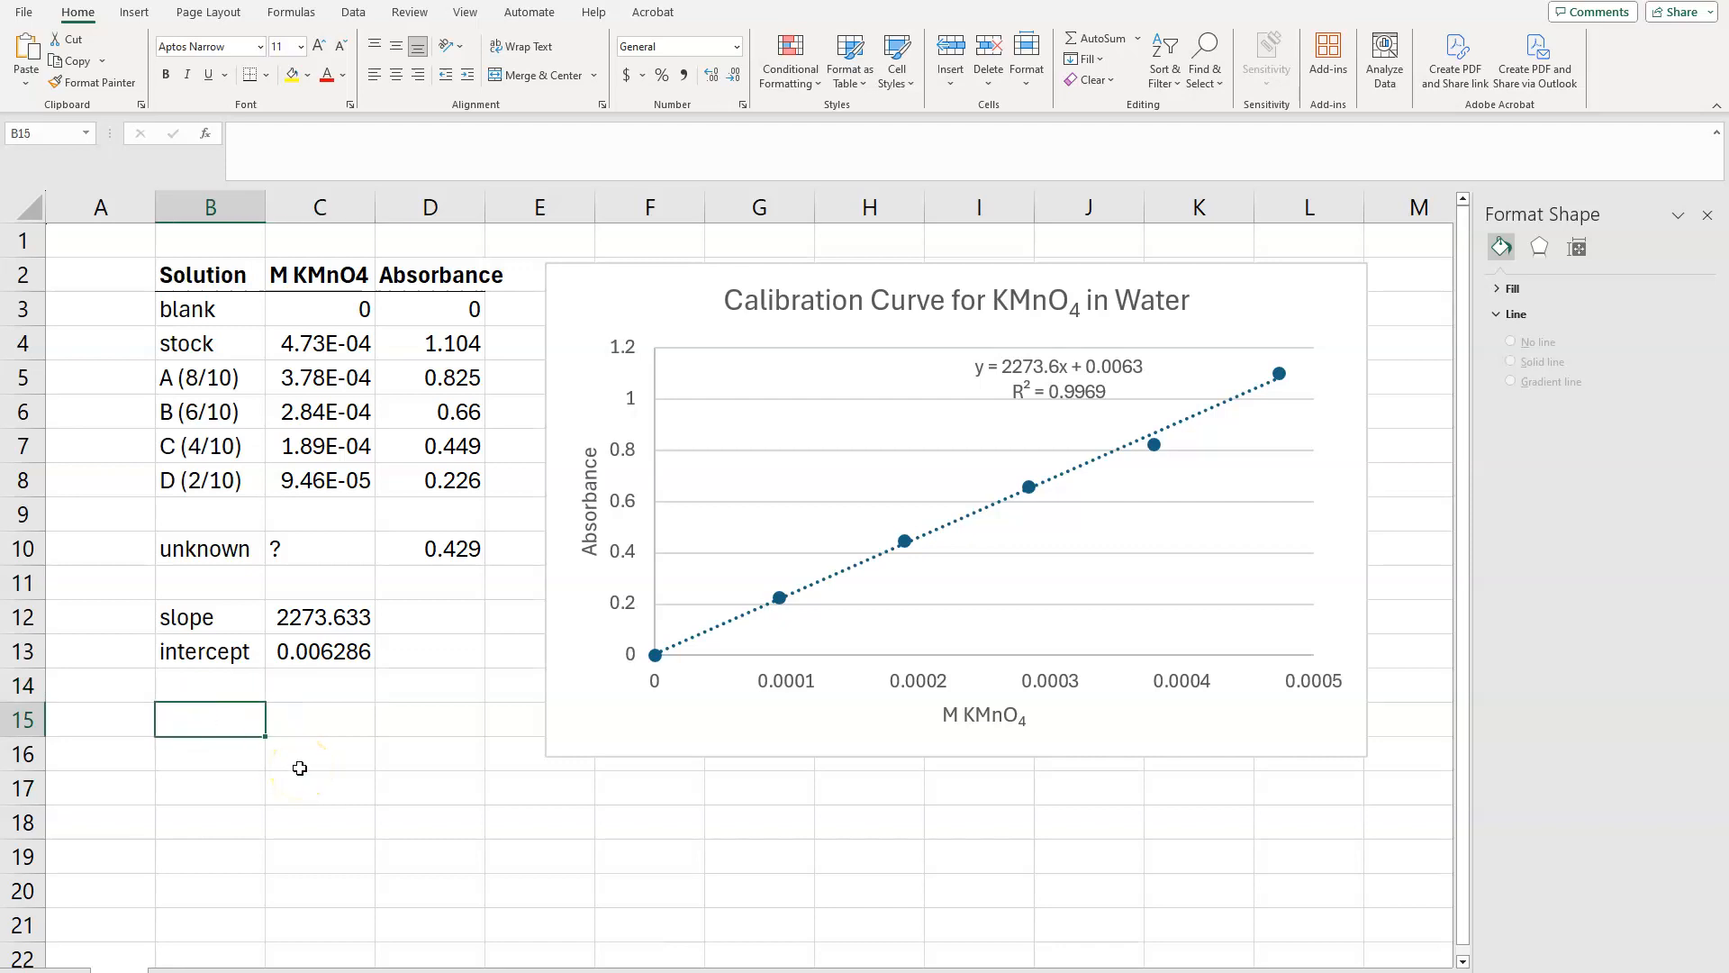
{"action": "type", "text": "y"}
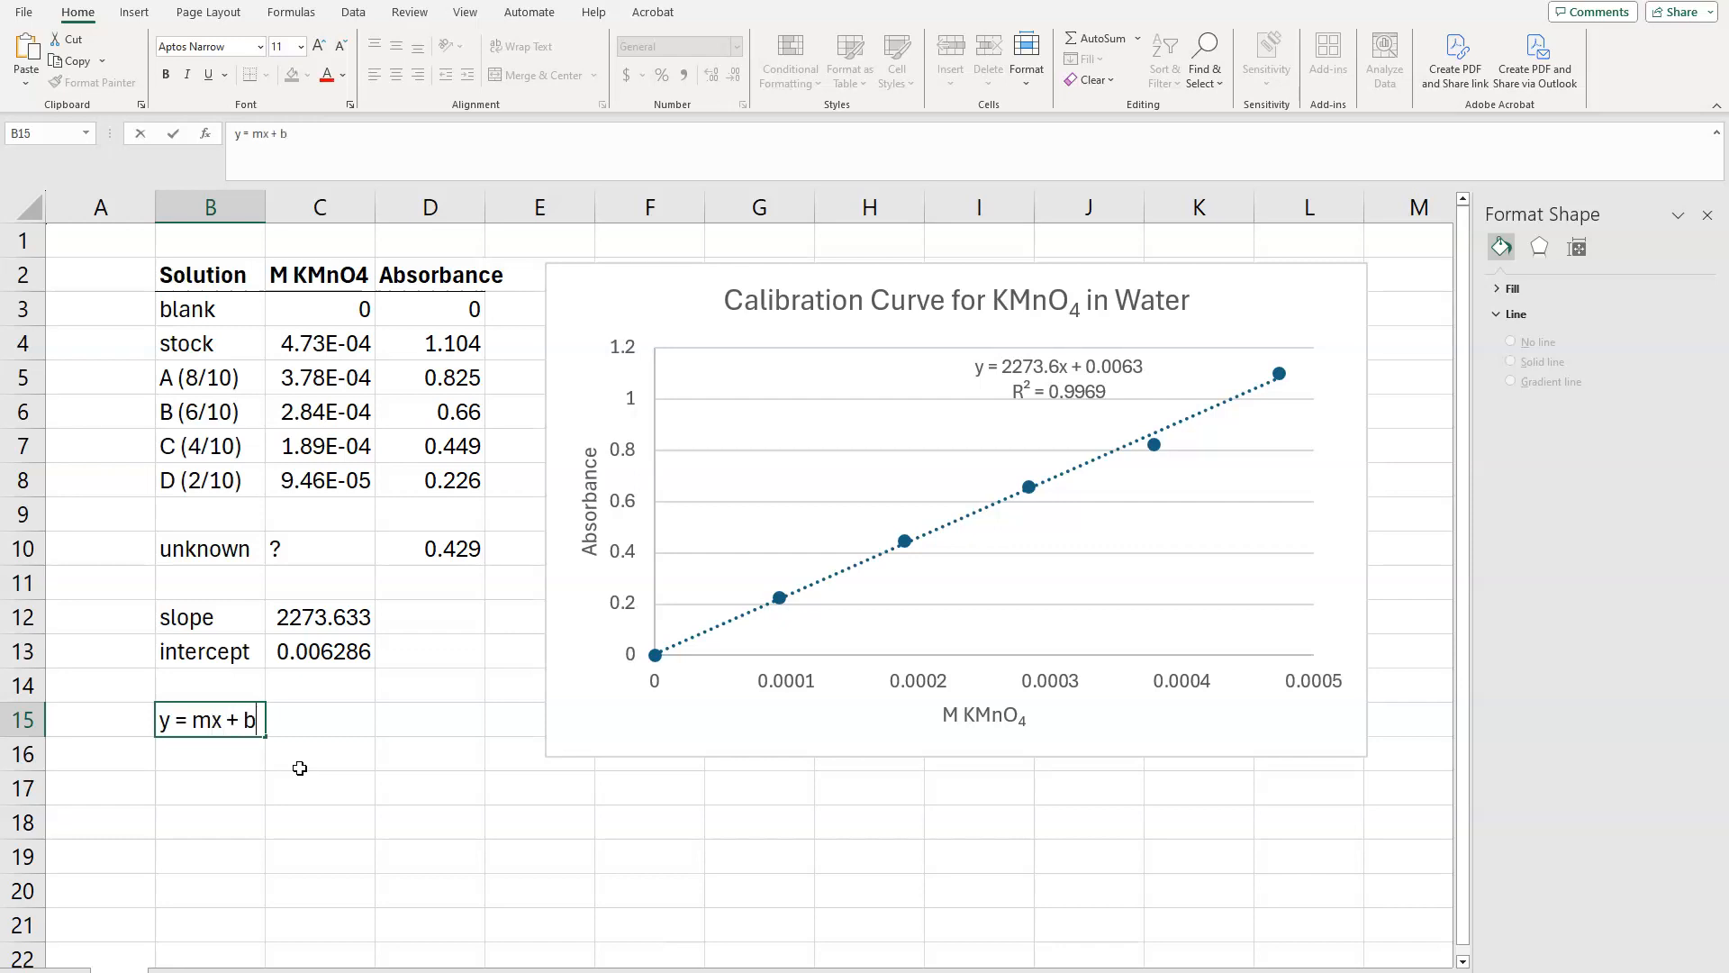
{"action": "type", "text": "= mx + b"}
{"action": "left_click", "coordinate": [475, 551]}
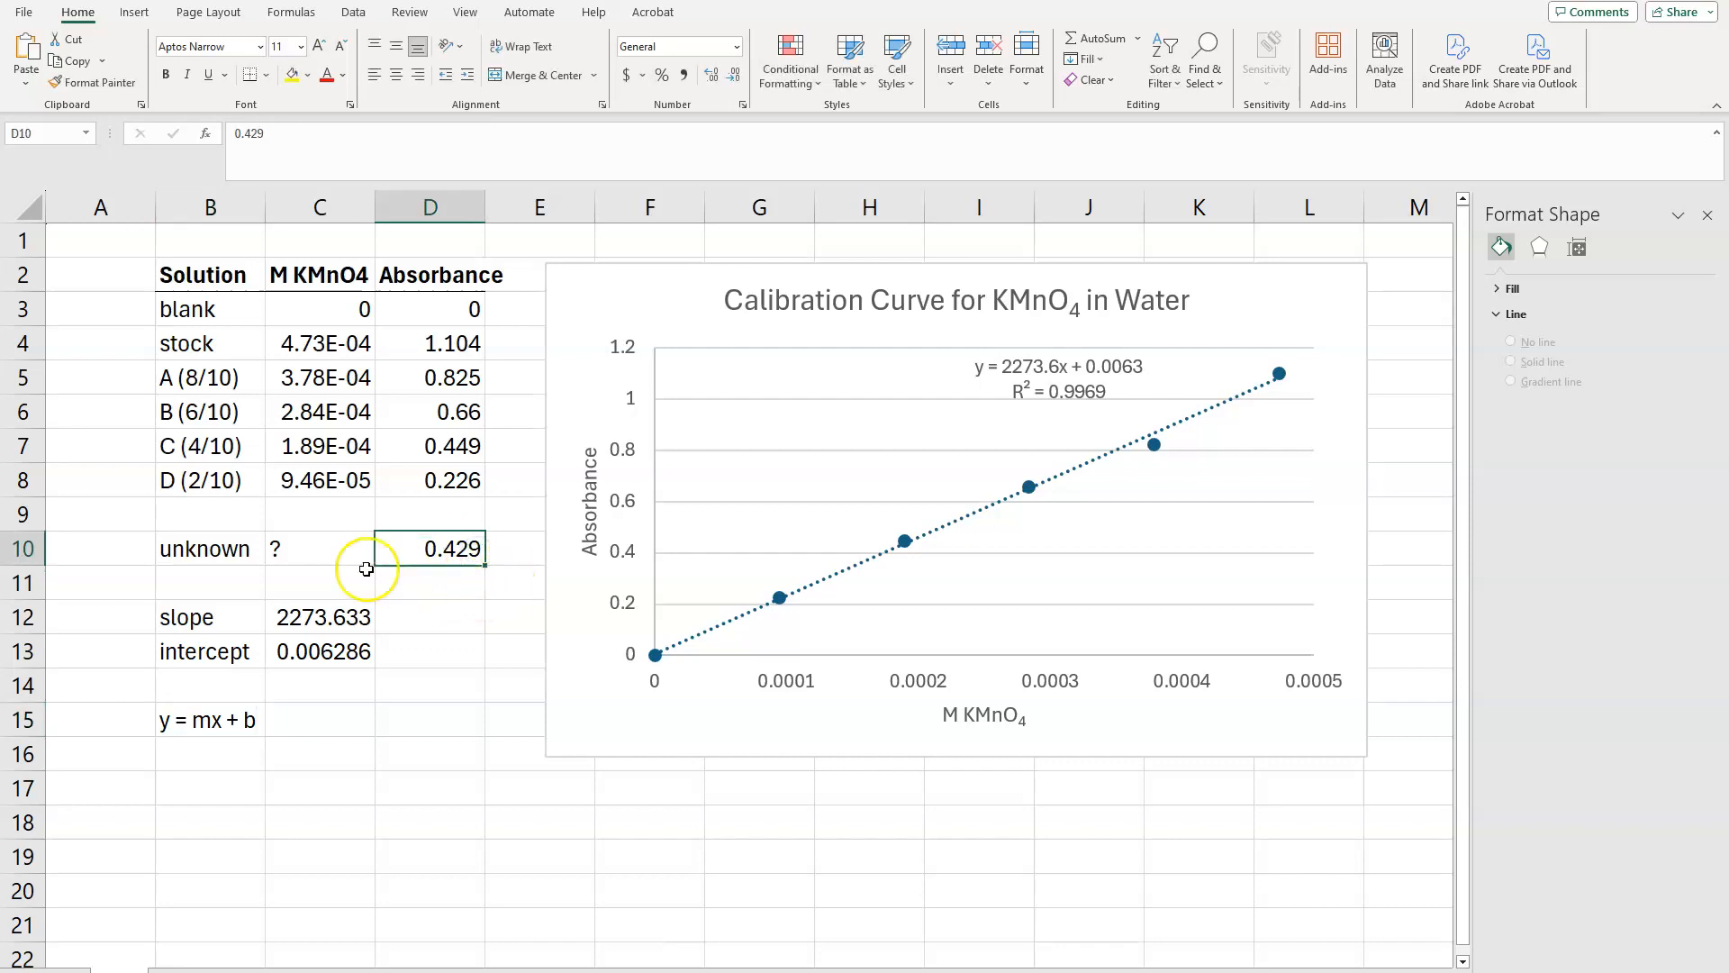
{"action": "left_click", "coordinate": [314, 551]}
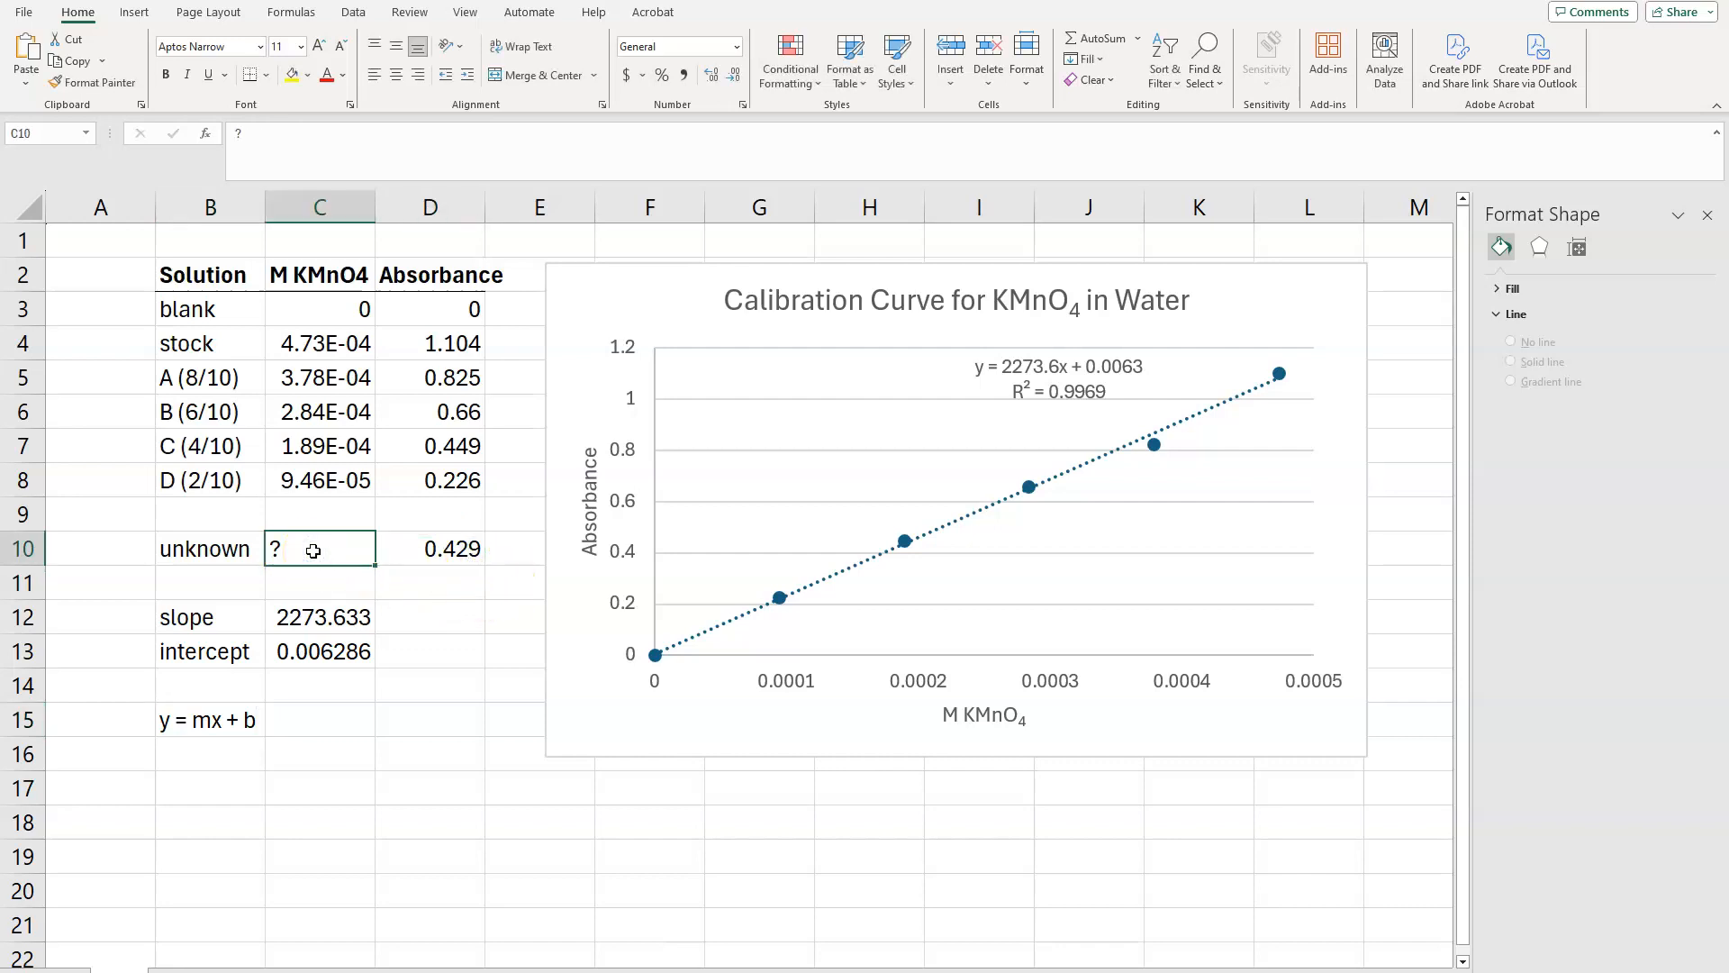
Step: Write the rearranged equations below the line equation: "y-b = mx" in B16 and "(y-b)/m = x" in B17
{"action": "left_click", "coordinate": [225, 746]}
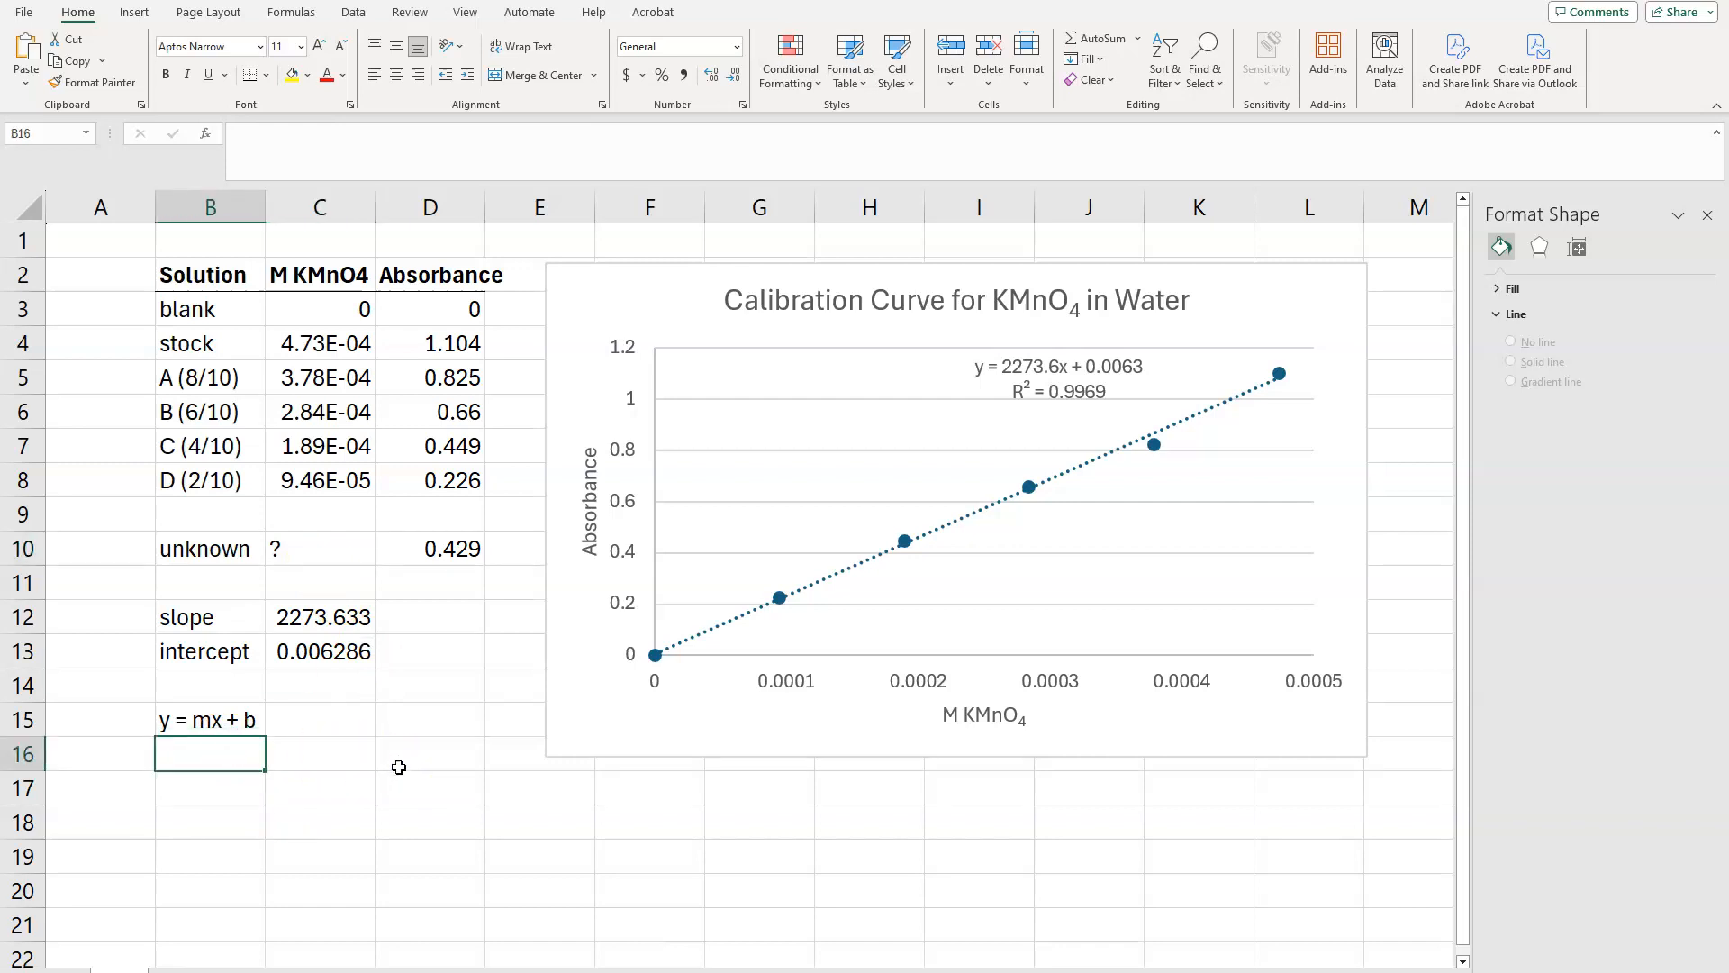
{"action": "type", "text": "y-b = mx"}
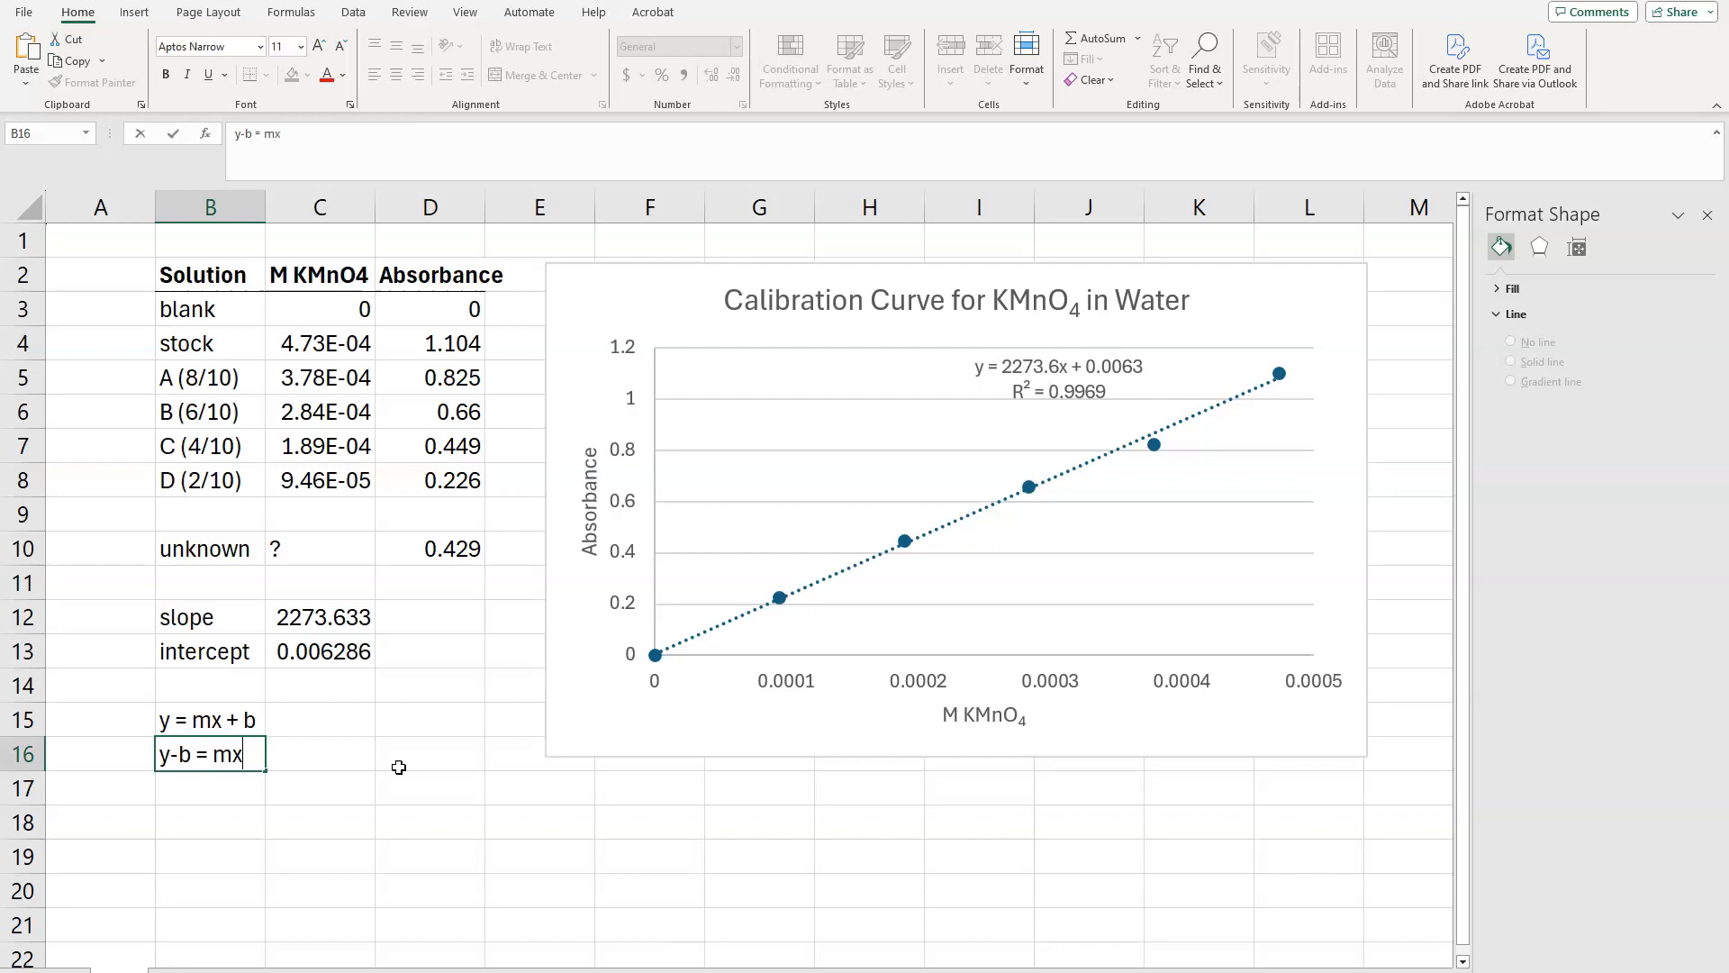
{"action": "key", "text": "Return"}
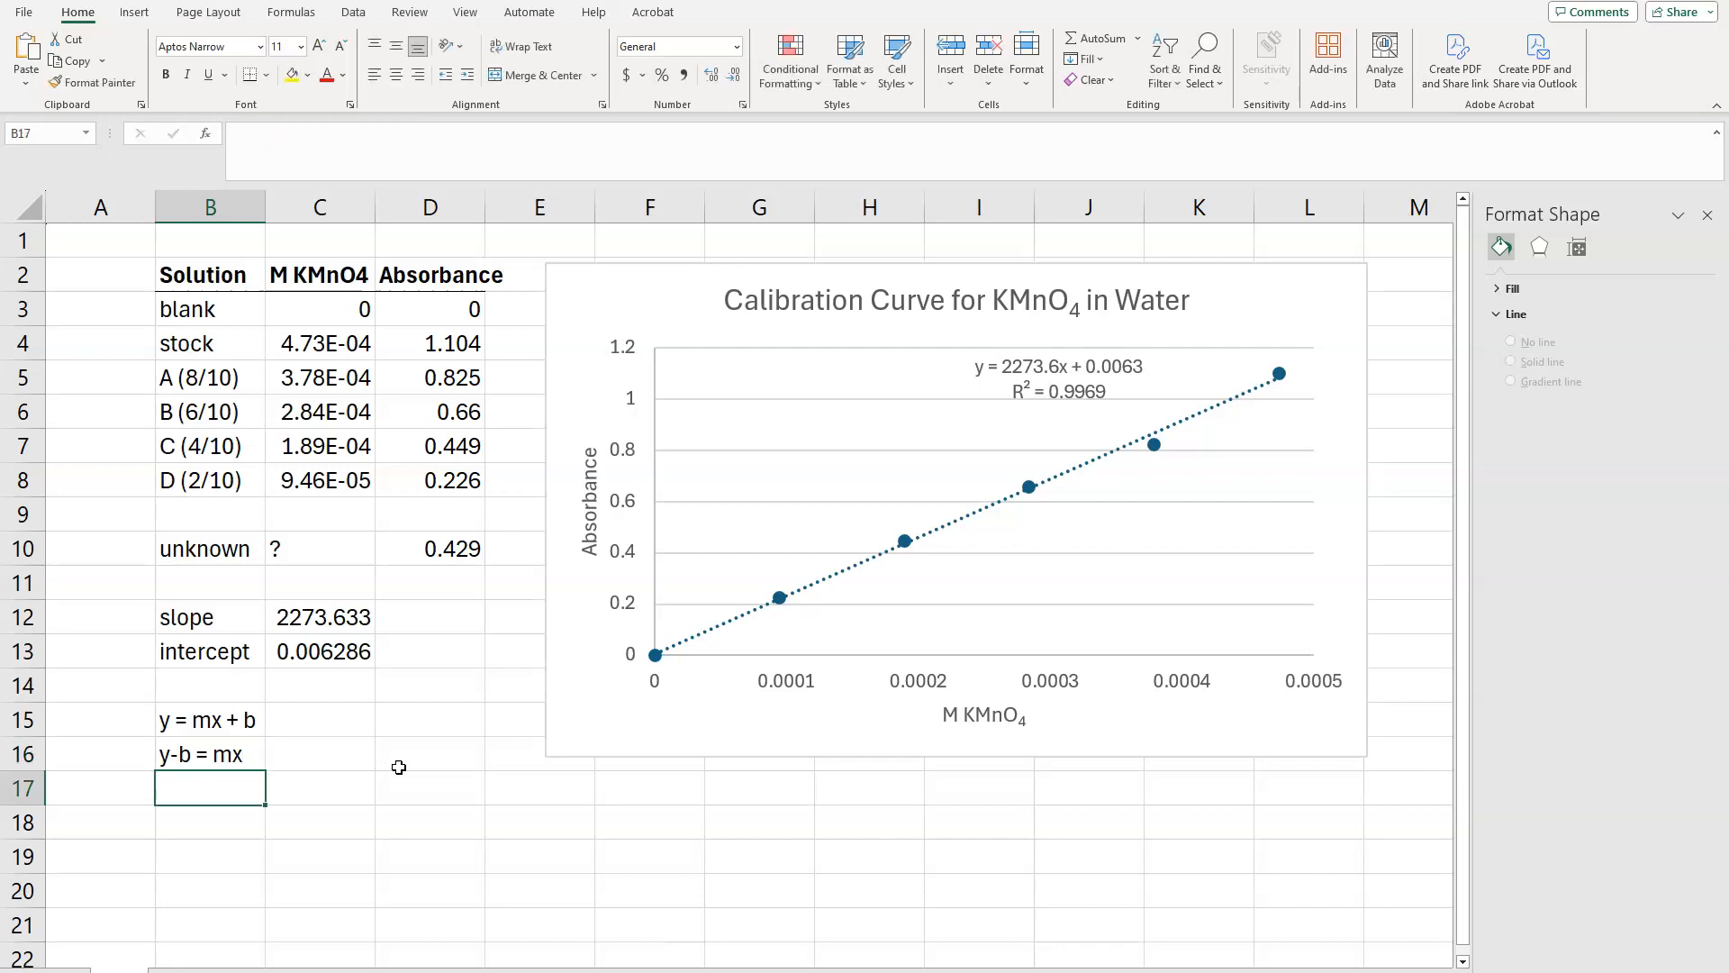
{"action": "type", "text": "(y-b)/m = x"}
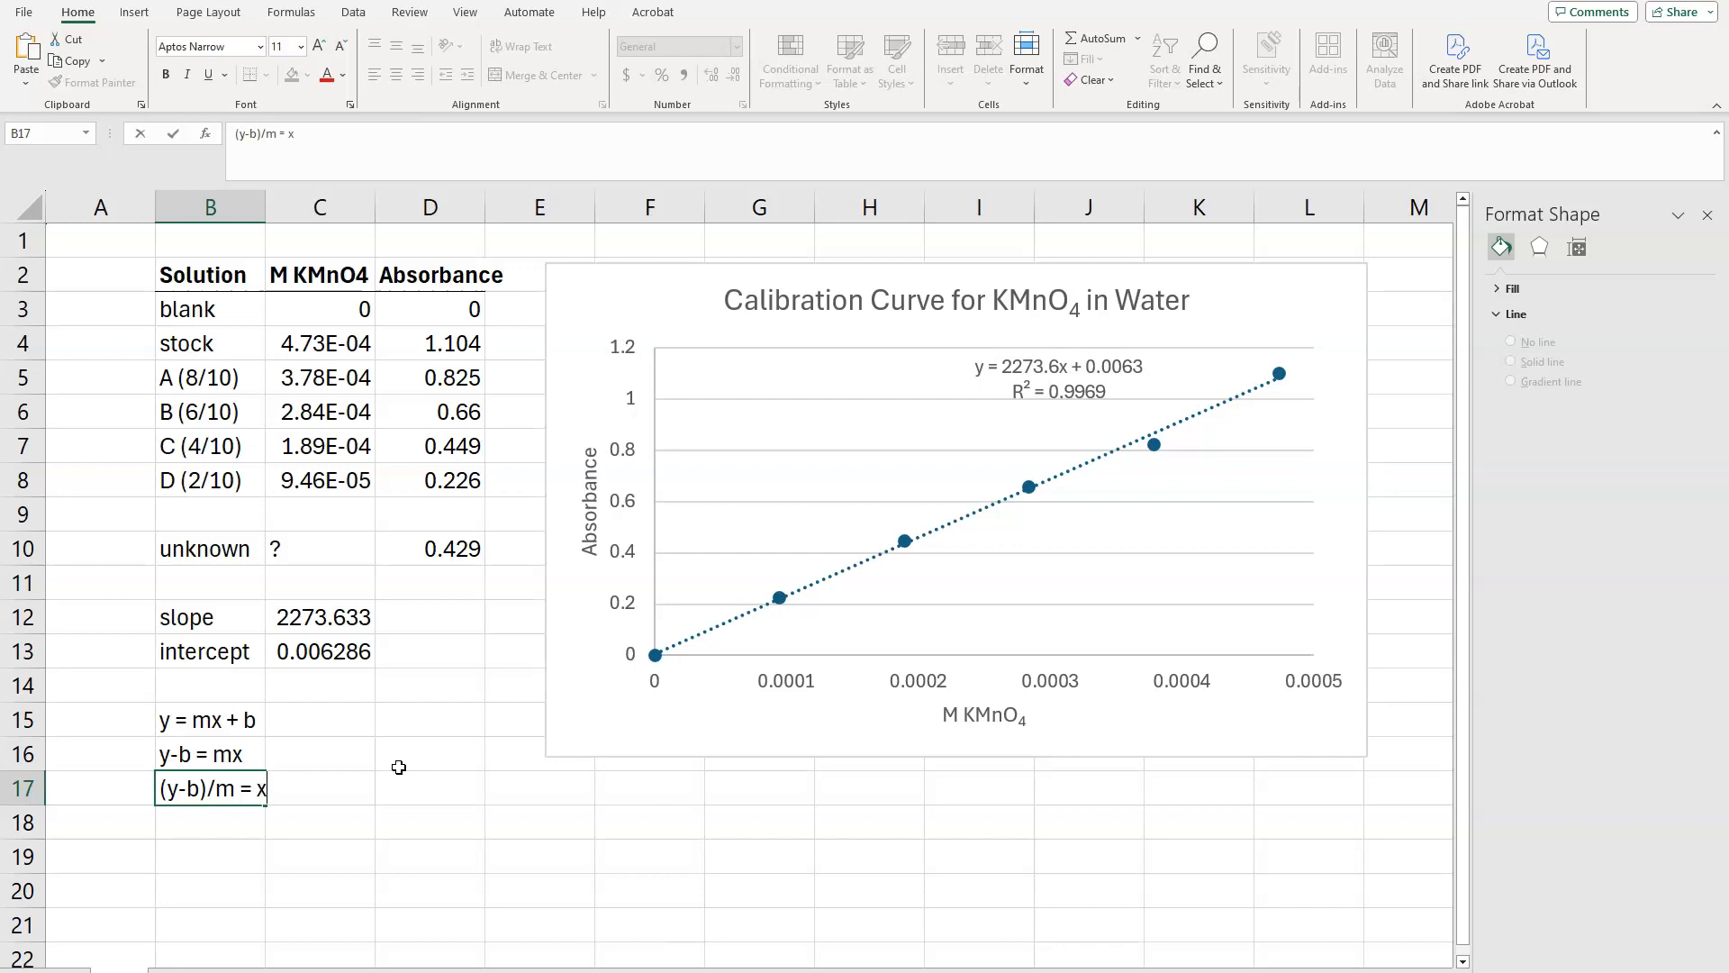
{"action": "key", "text": "Return"}
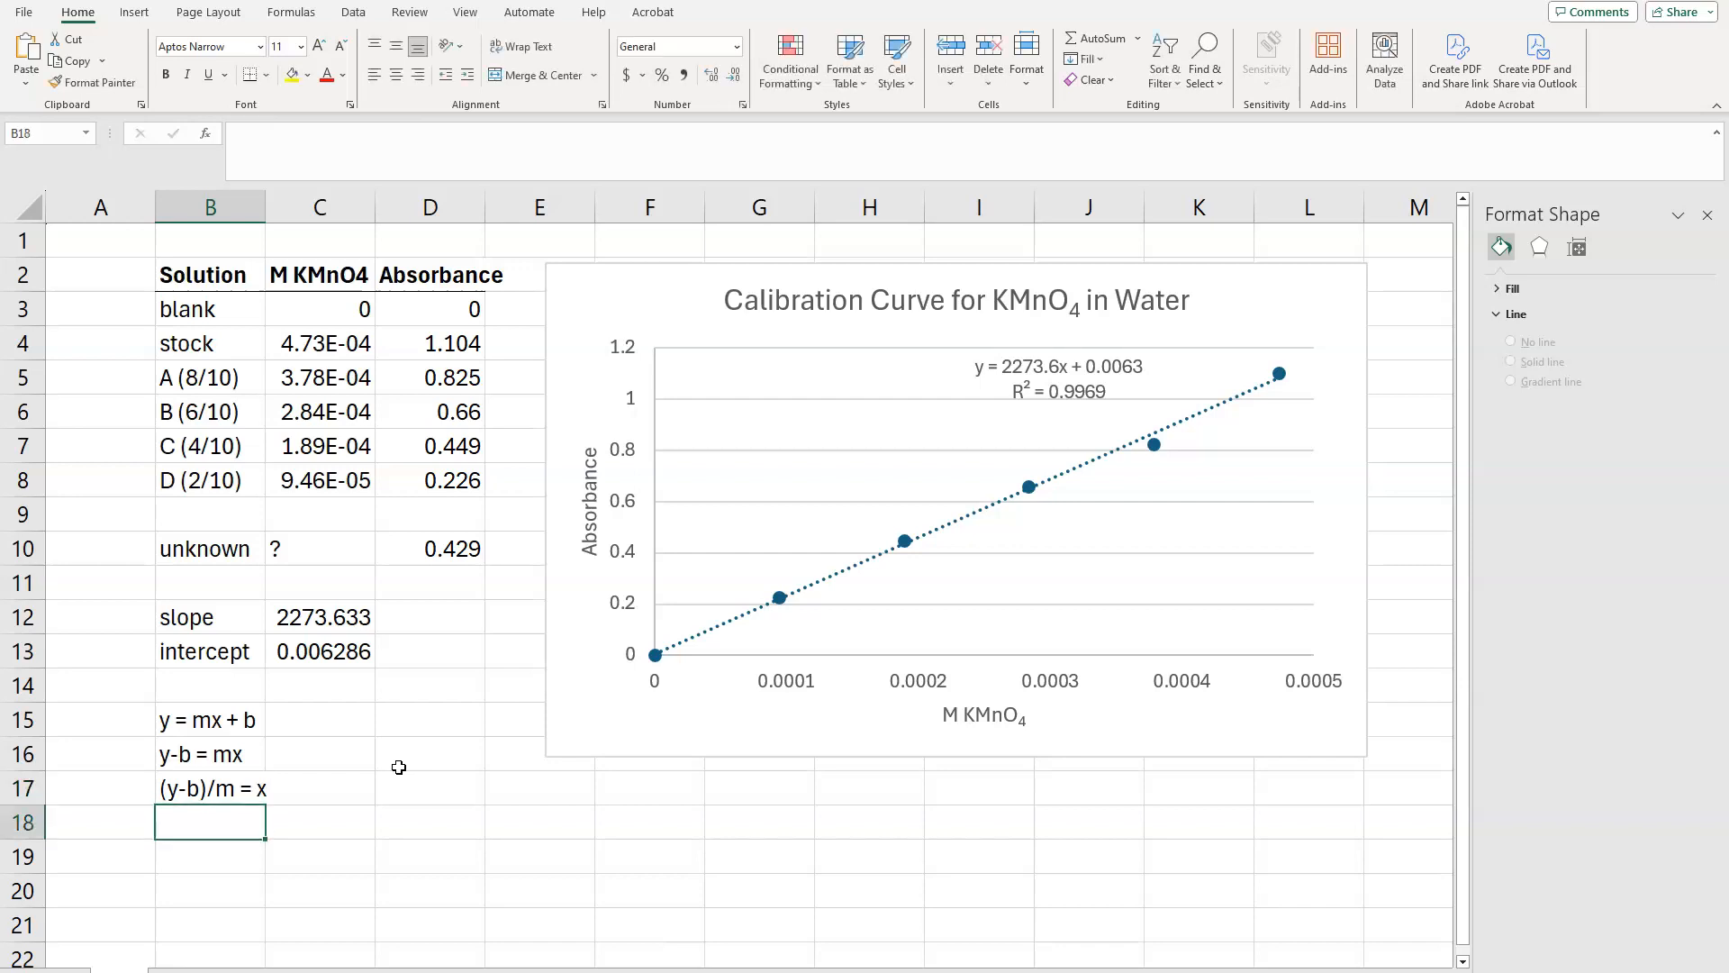
{"action": "left_click", "coordinate": [216, 685]}
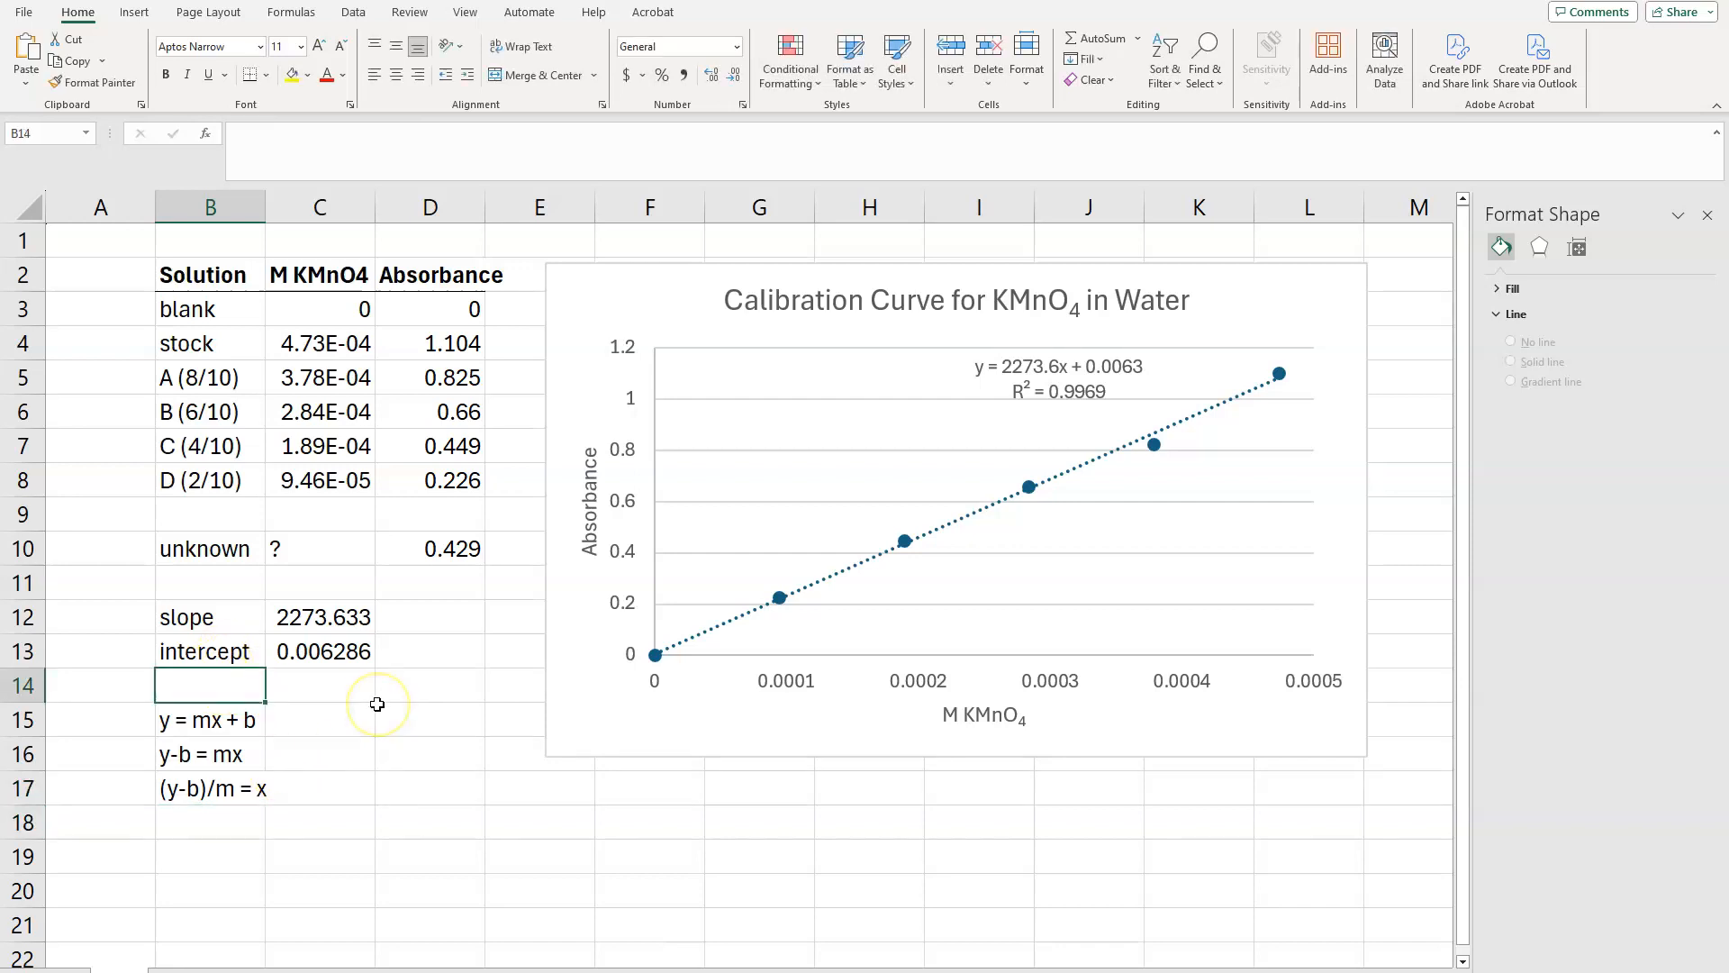
Step: Replace the question mark in C10 with the formula =(D10-C13)/C12 to calculate the unknown's concentration
{"action": "left_click", "coordinate": [338, 547]}
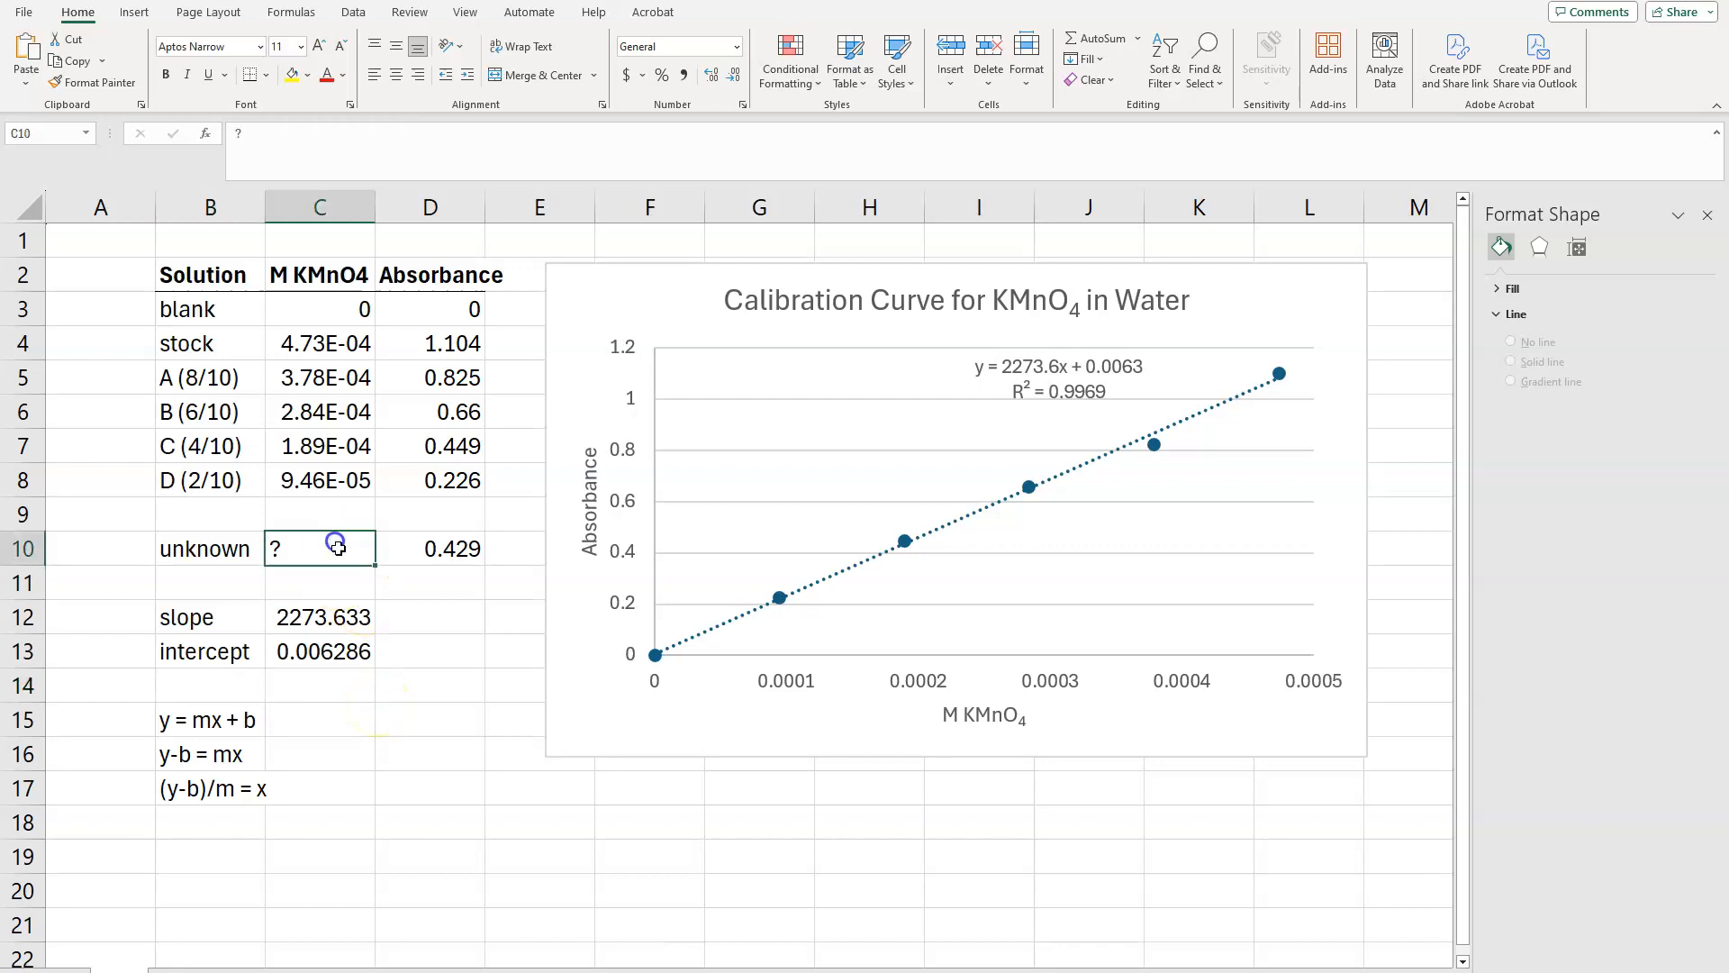
{"action": "type", "text": "=("}
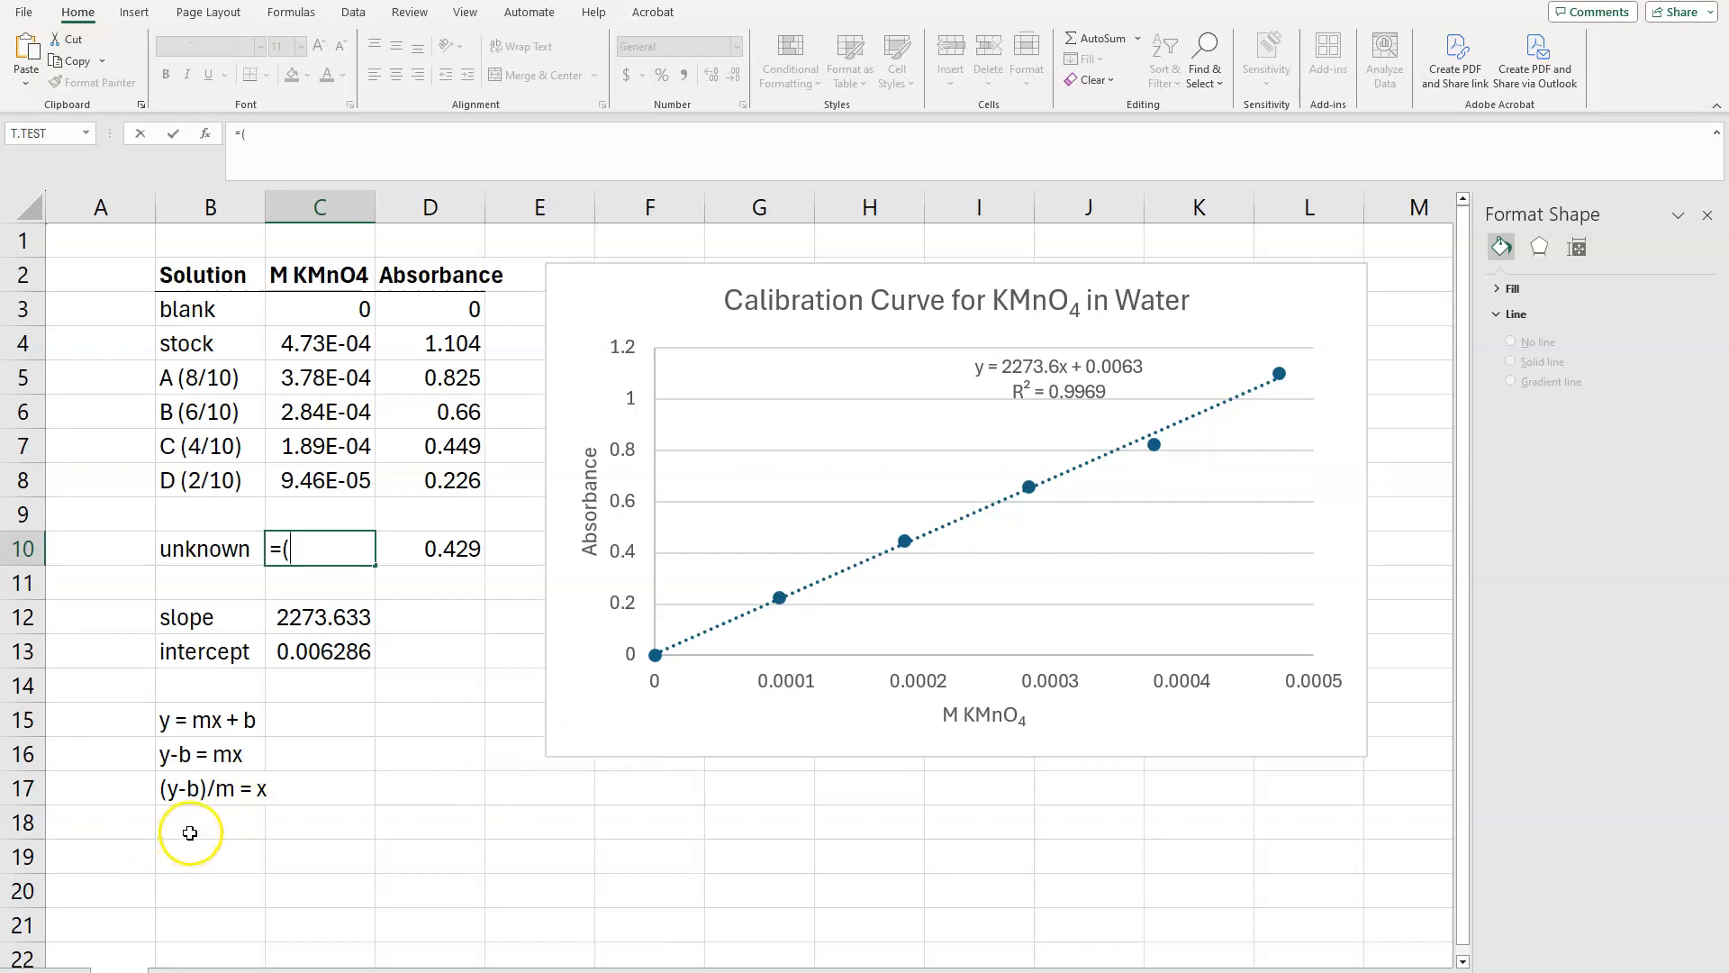
{"action": "left_click", "coordinate": [445, 546]}
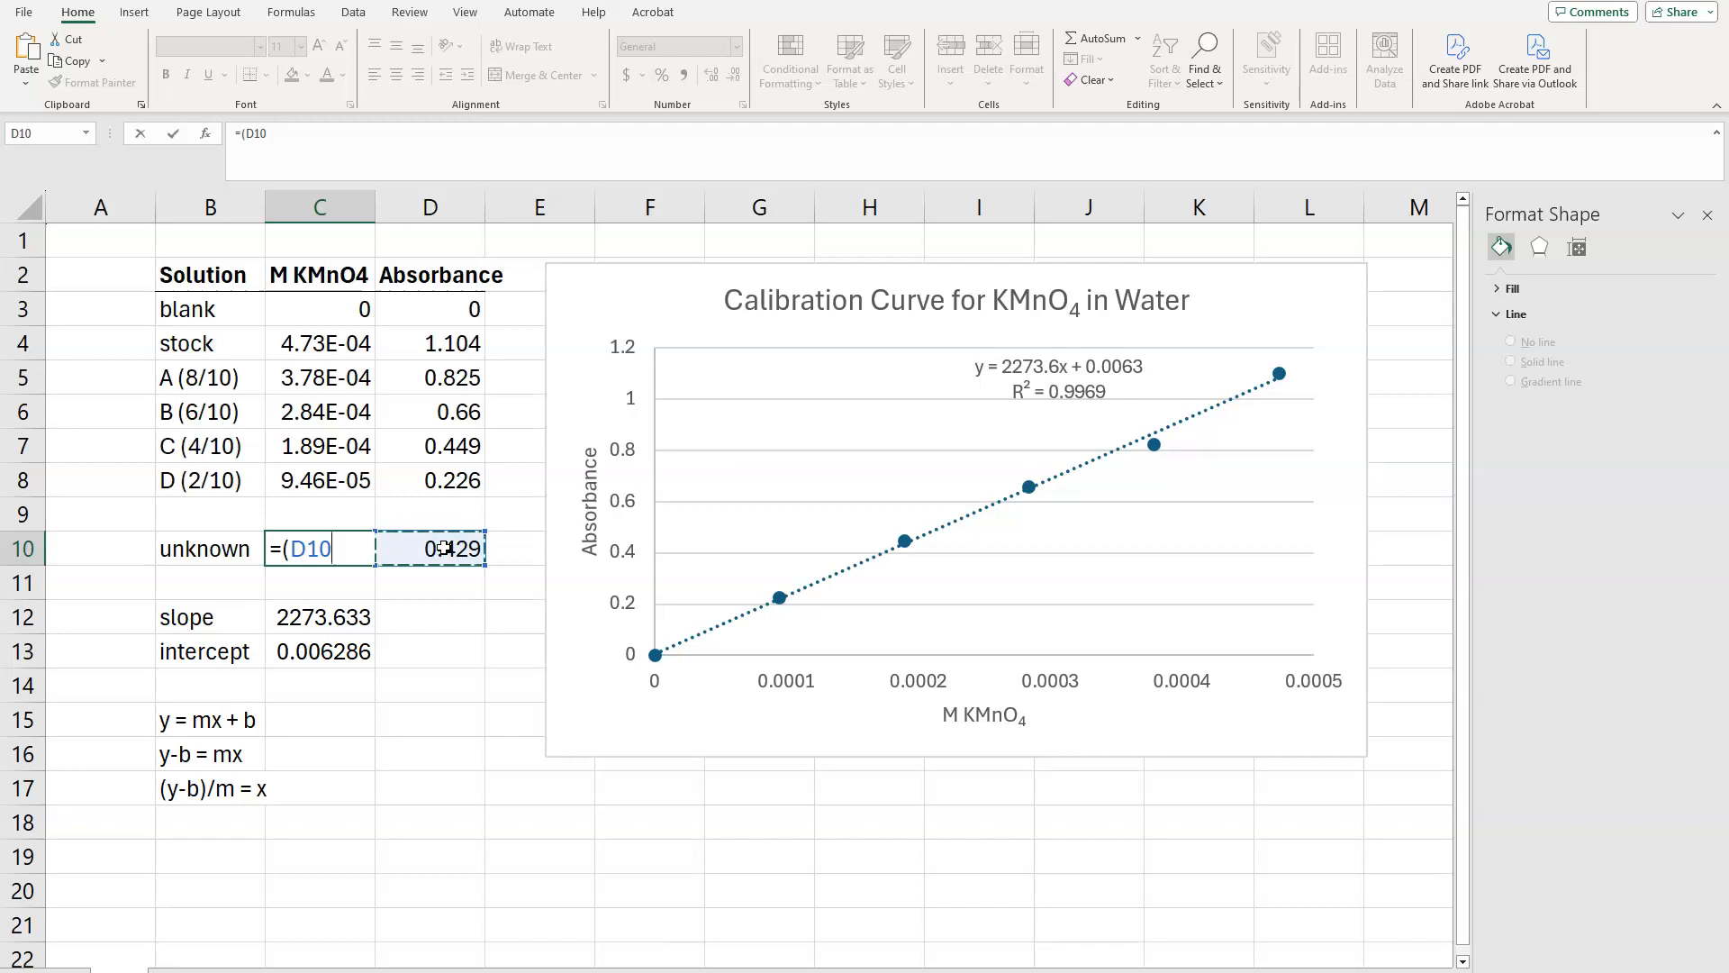
{"action": "left_click", "coordinate": [325, 653]}
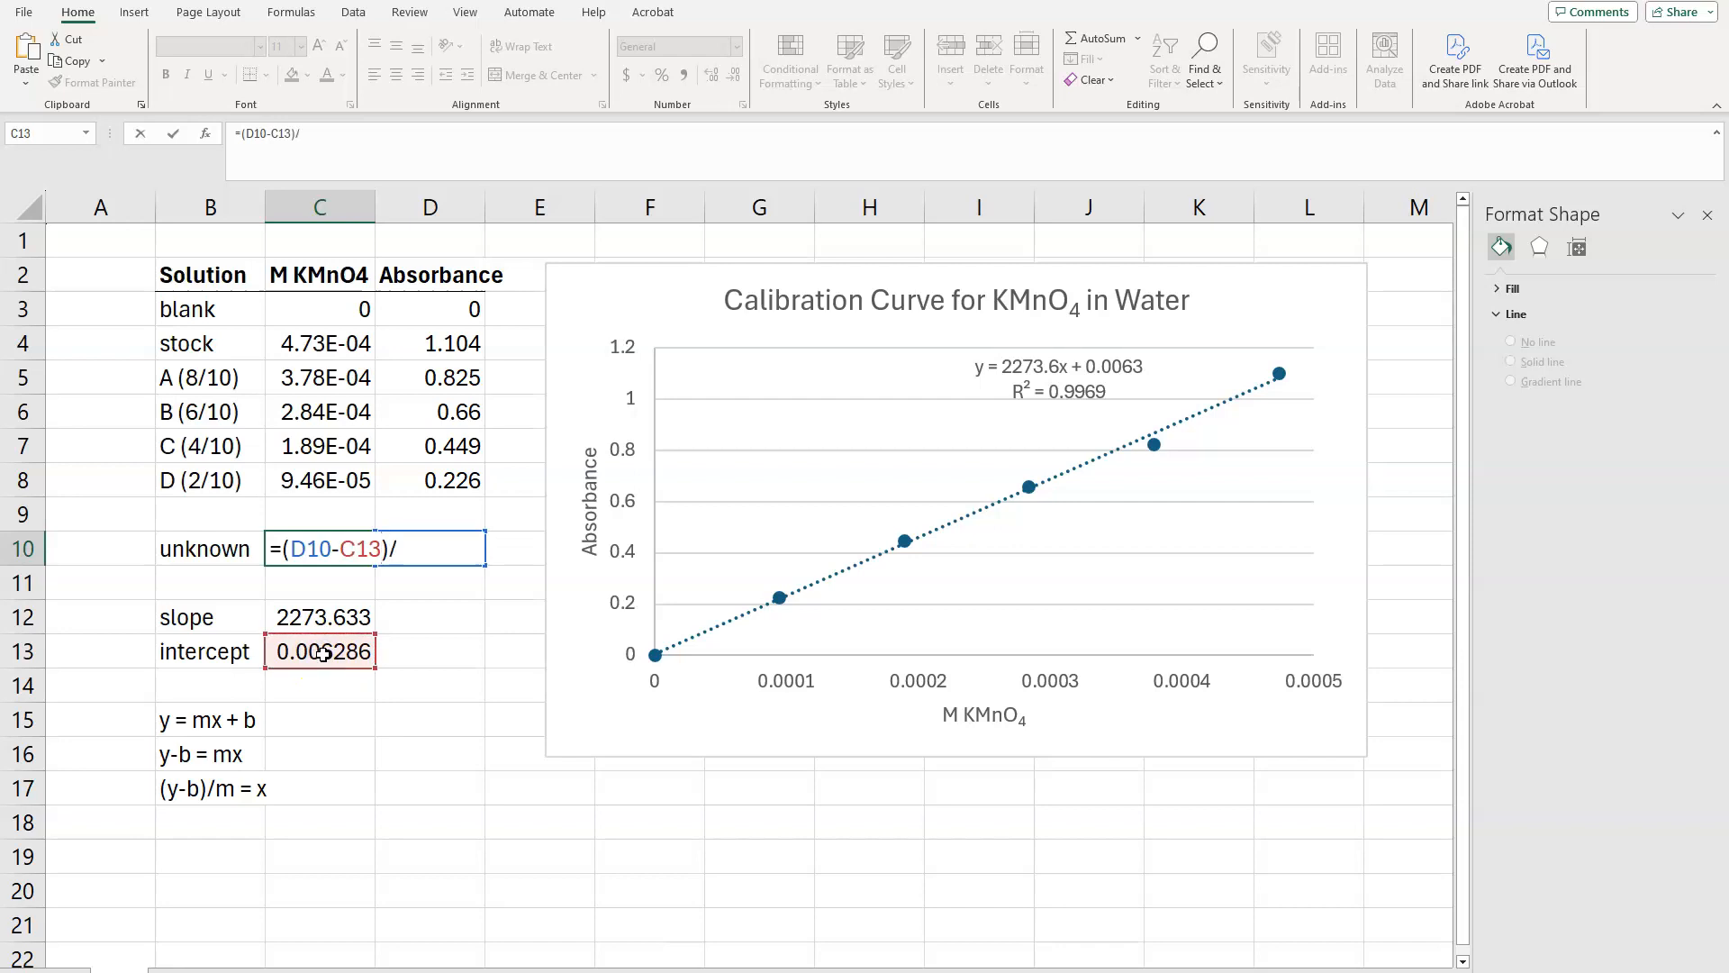
{"action": "type", "text": ")/"}
{"action": "left_click", "coordinate": [319, 617]}
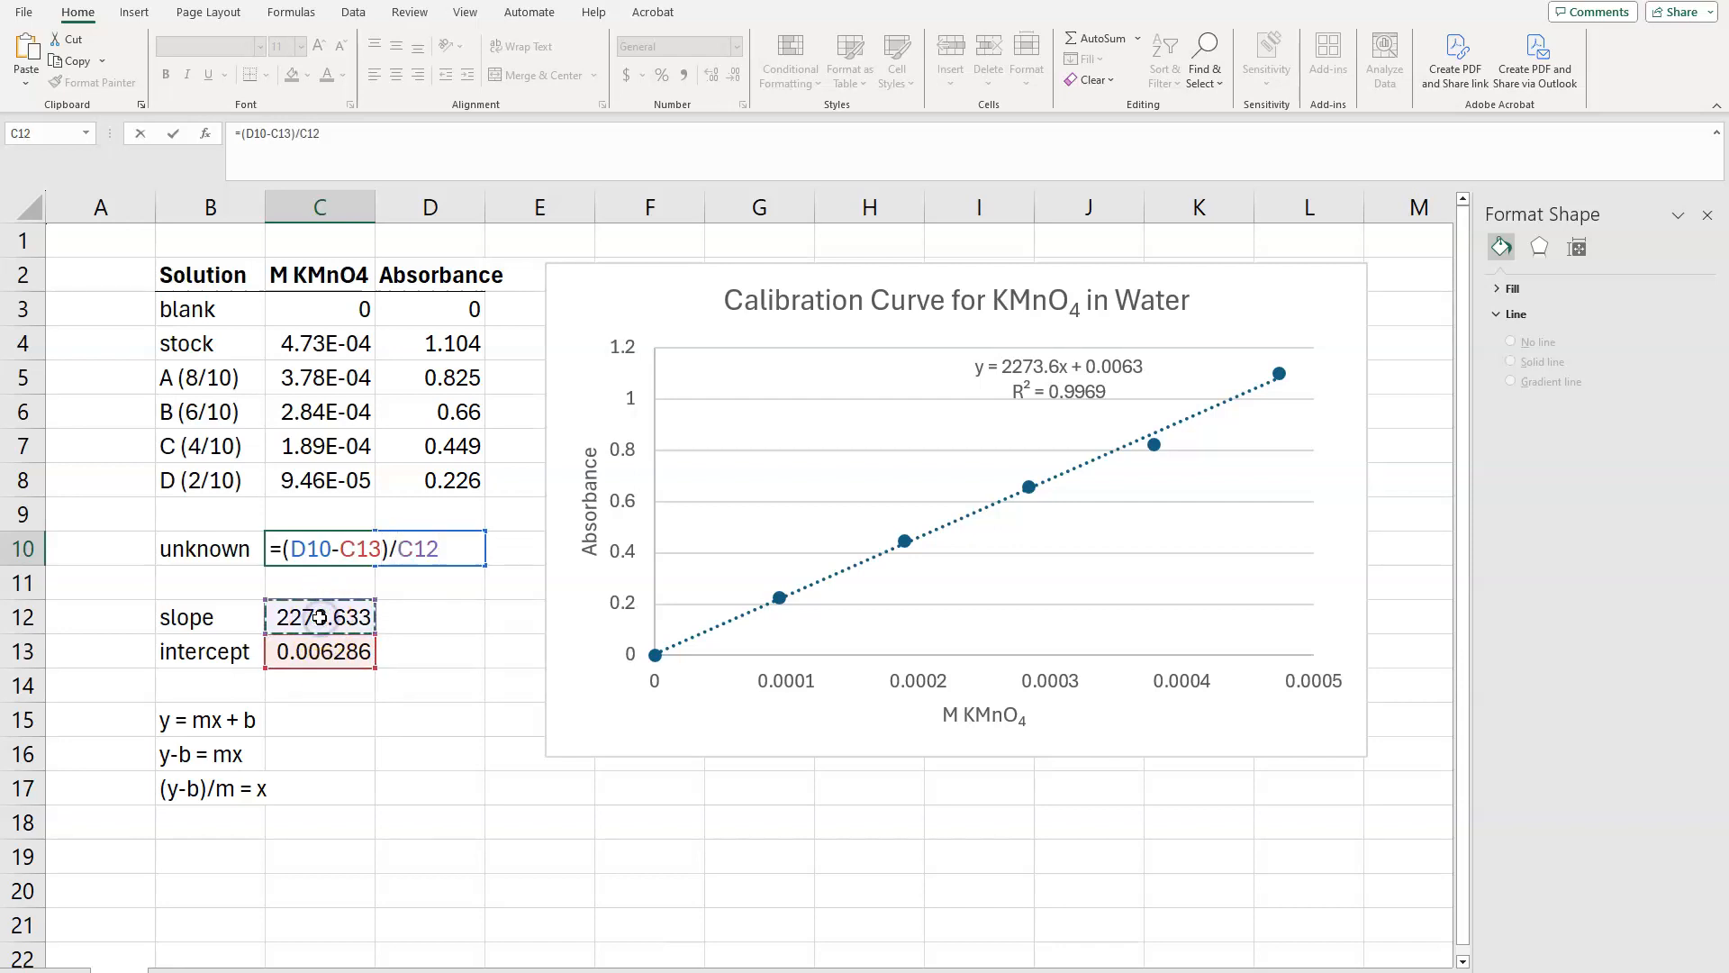
{"action": "key", "text": "Return"}
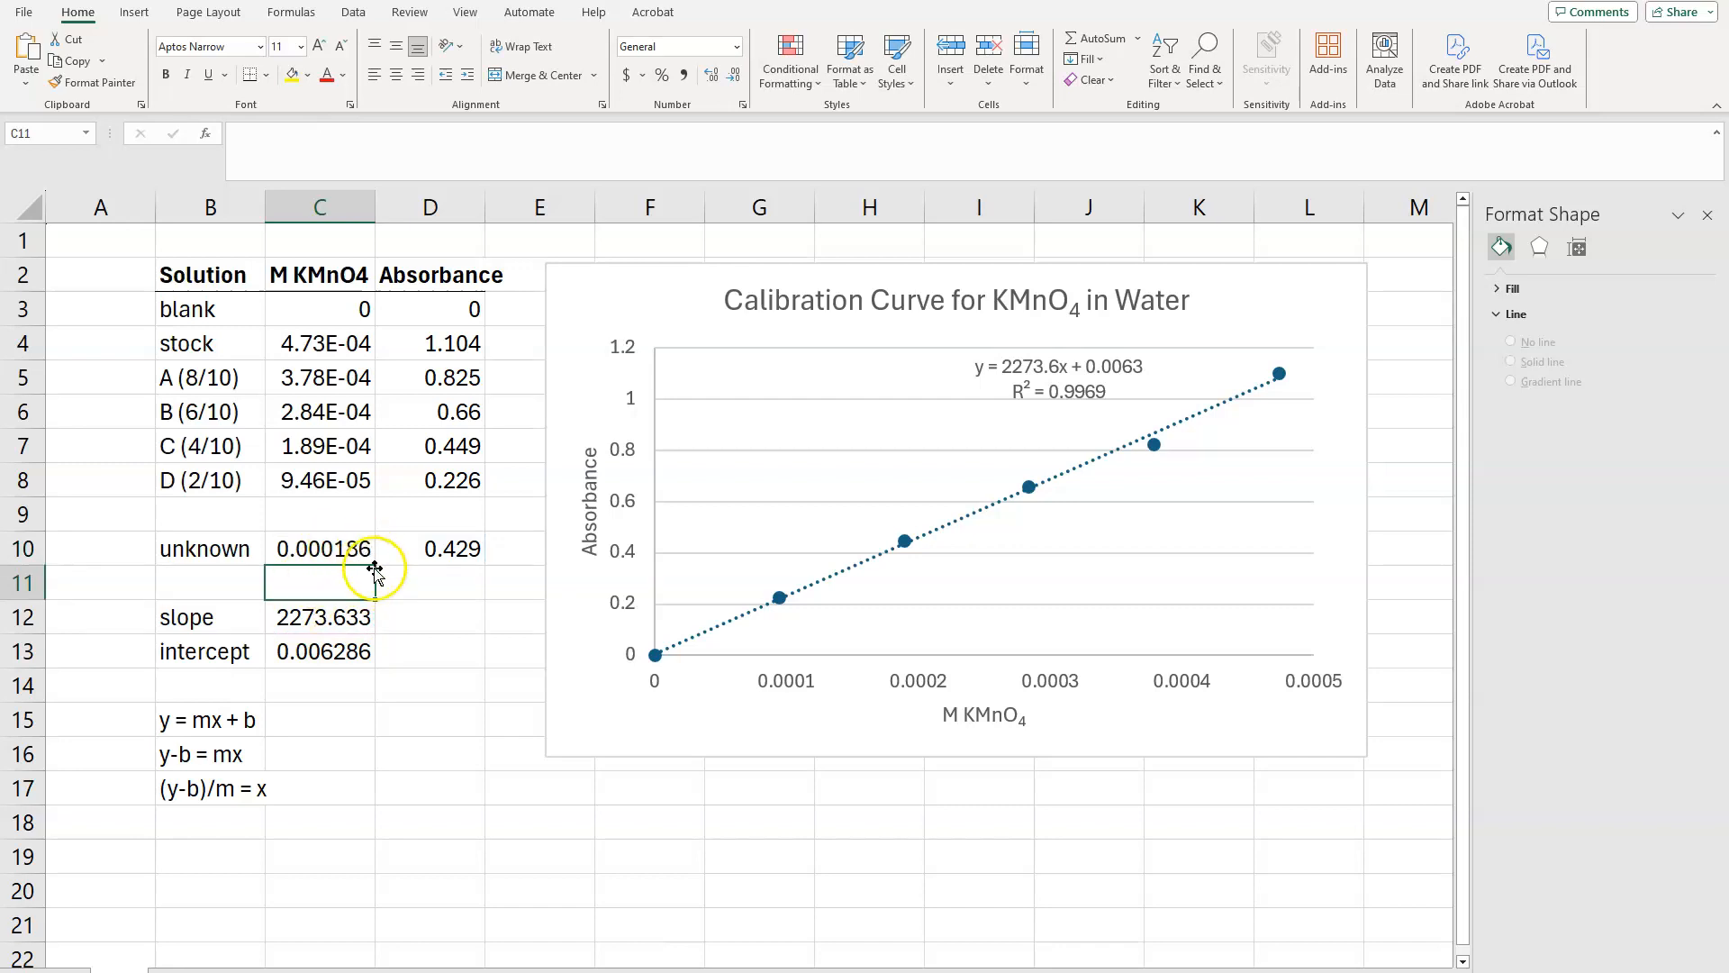
Step: Format the unknown's concentration in C10 as a Scientific number with 2 decimal places
{"action": "left_click", "coordinate": [330, 548]}
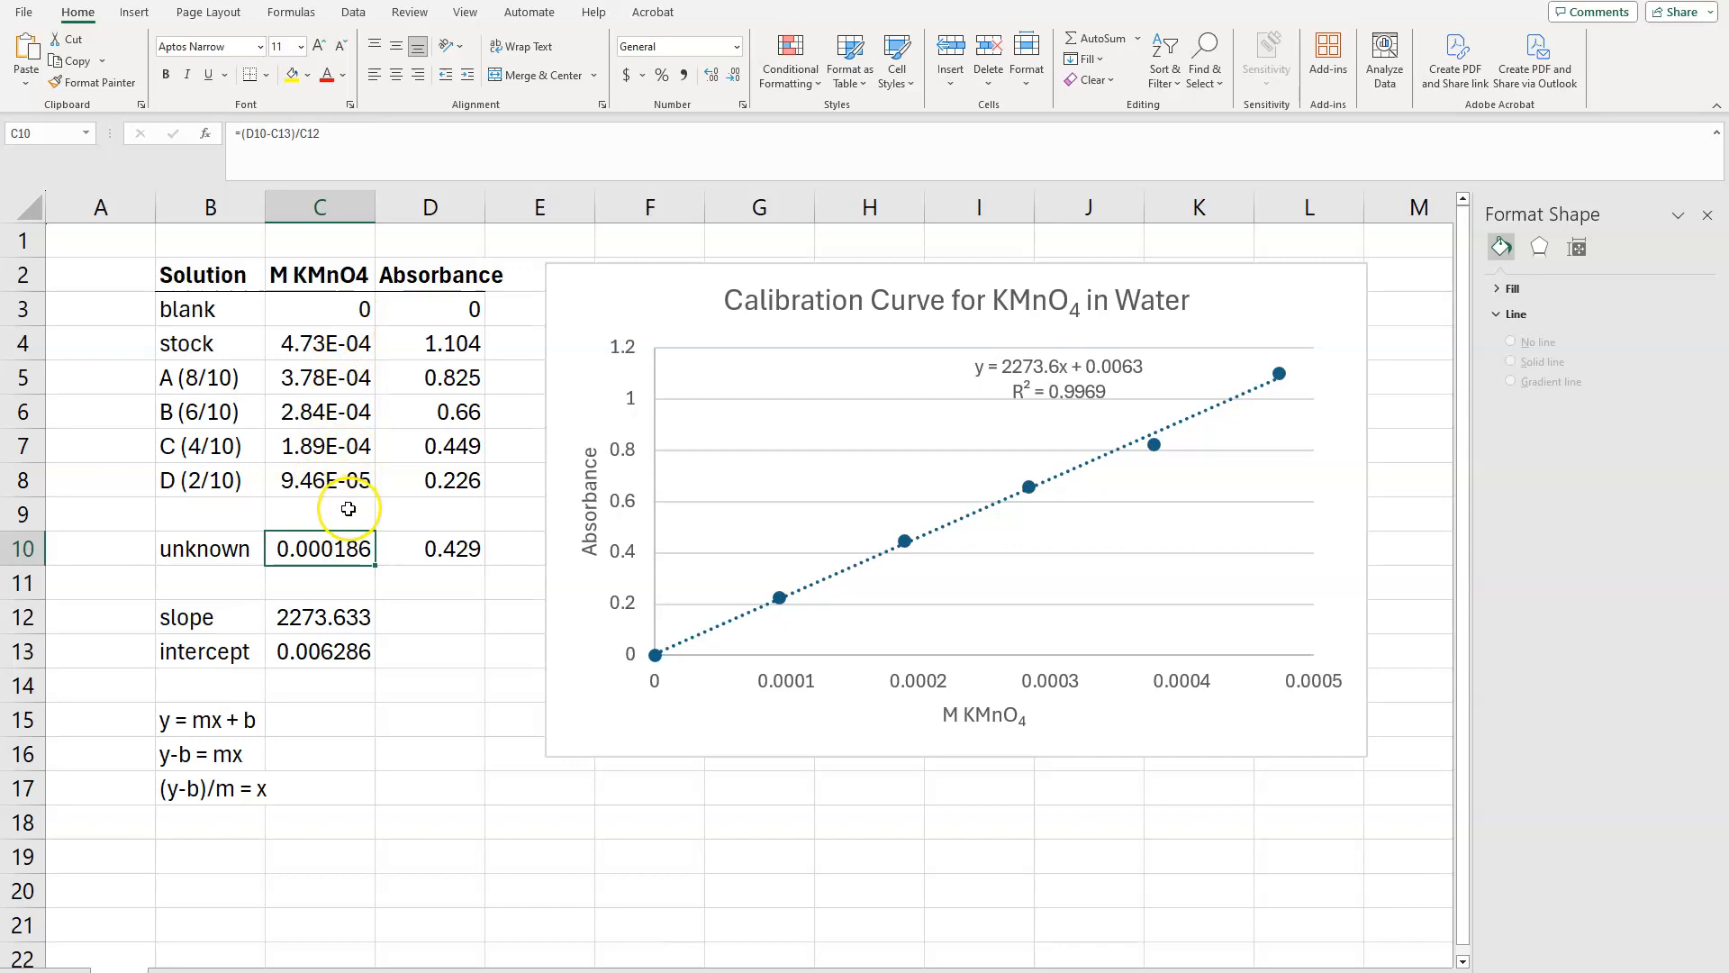
{"action": "right_click", "coordinate": [334, 552]}
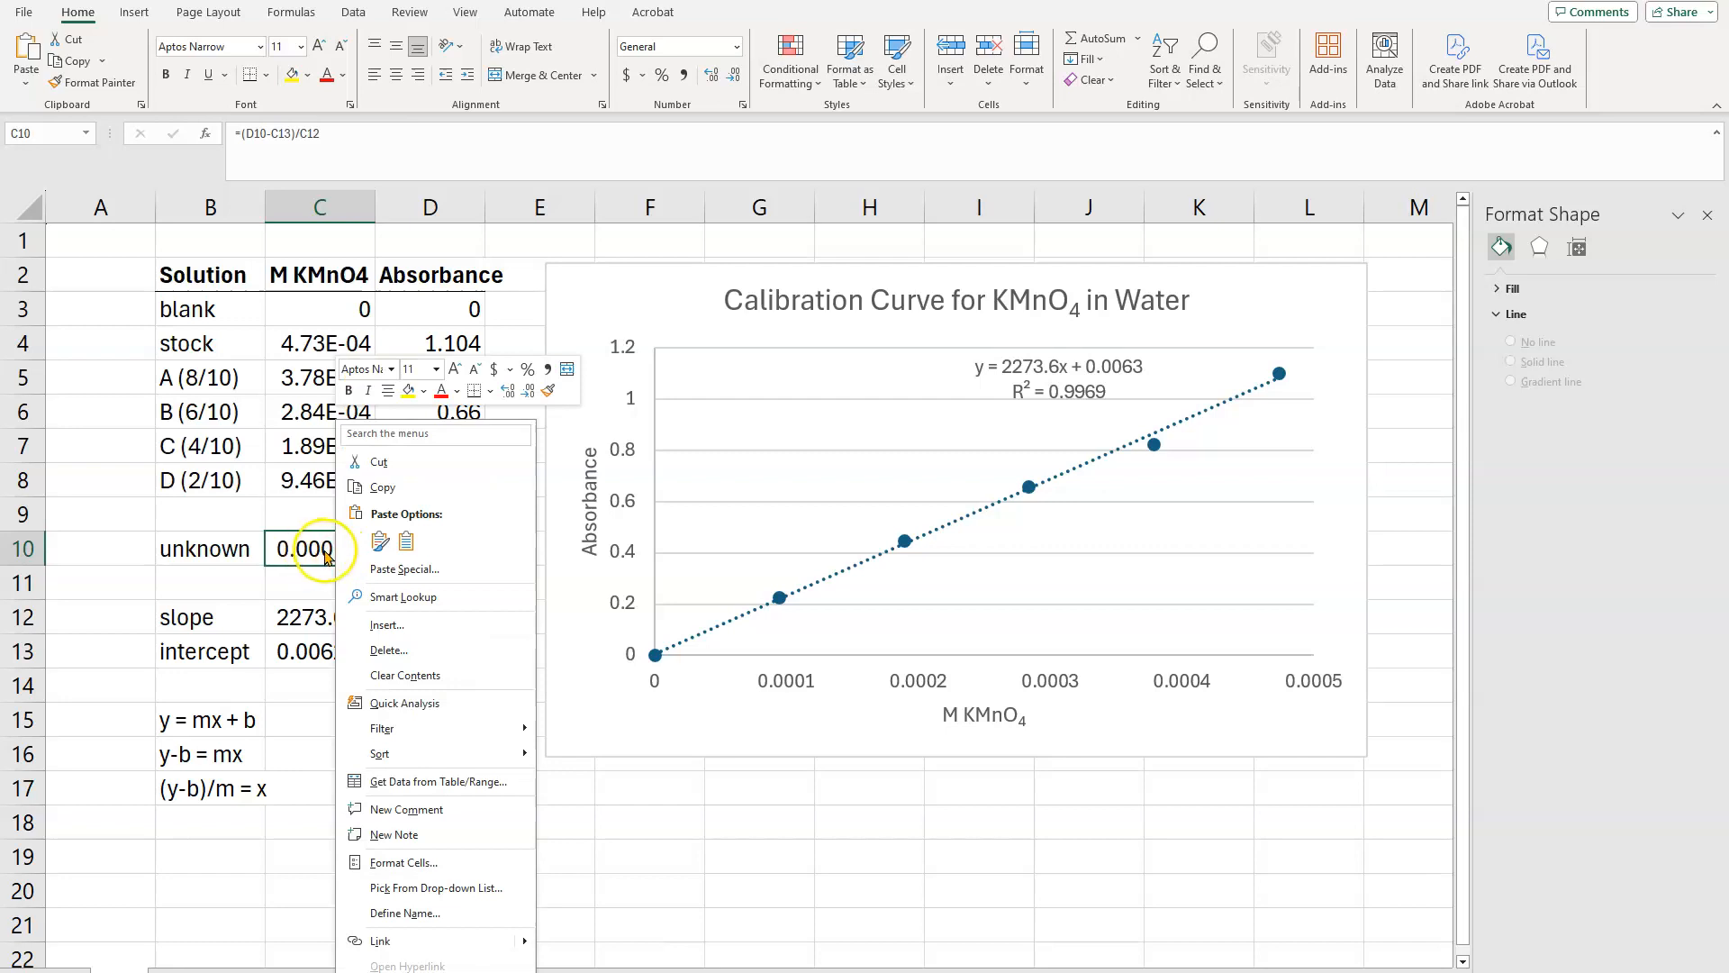
{"action": "left_click", "coordinate": [441, 866]}
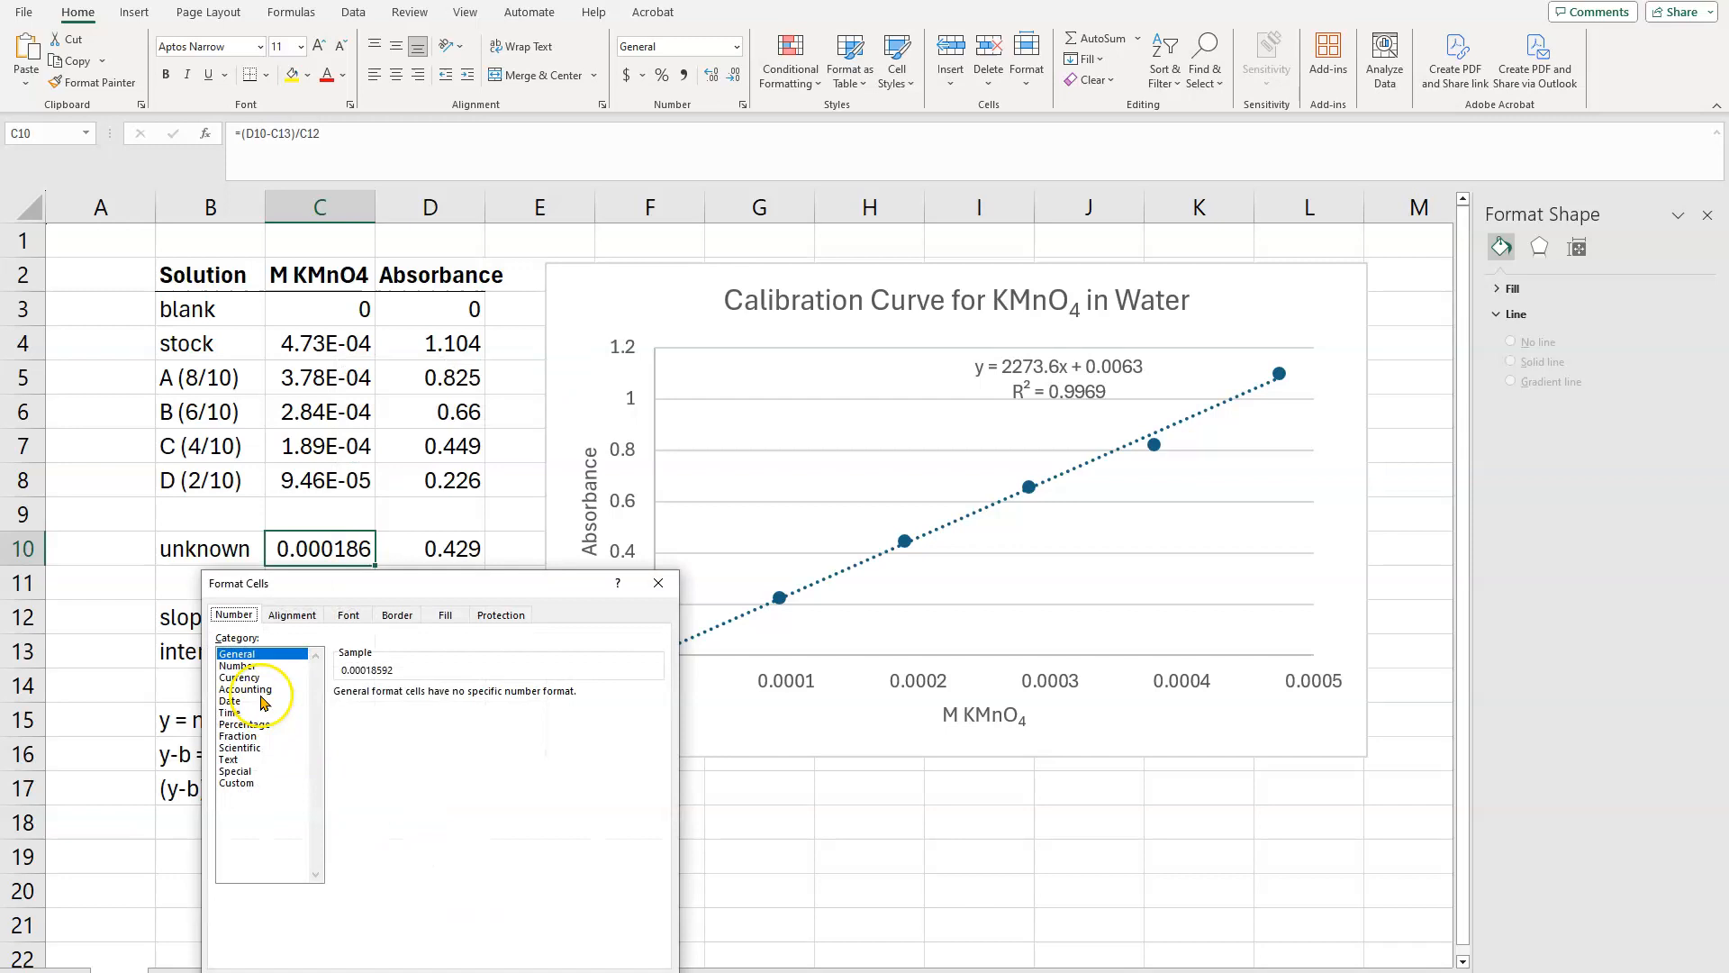
{"action": "left_click", "coordinate": [252, 671]}
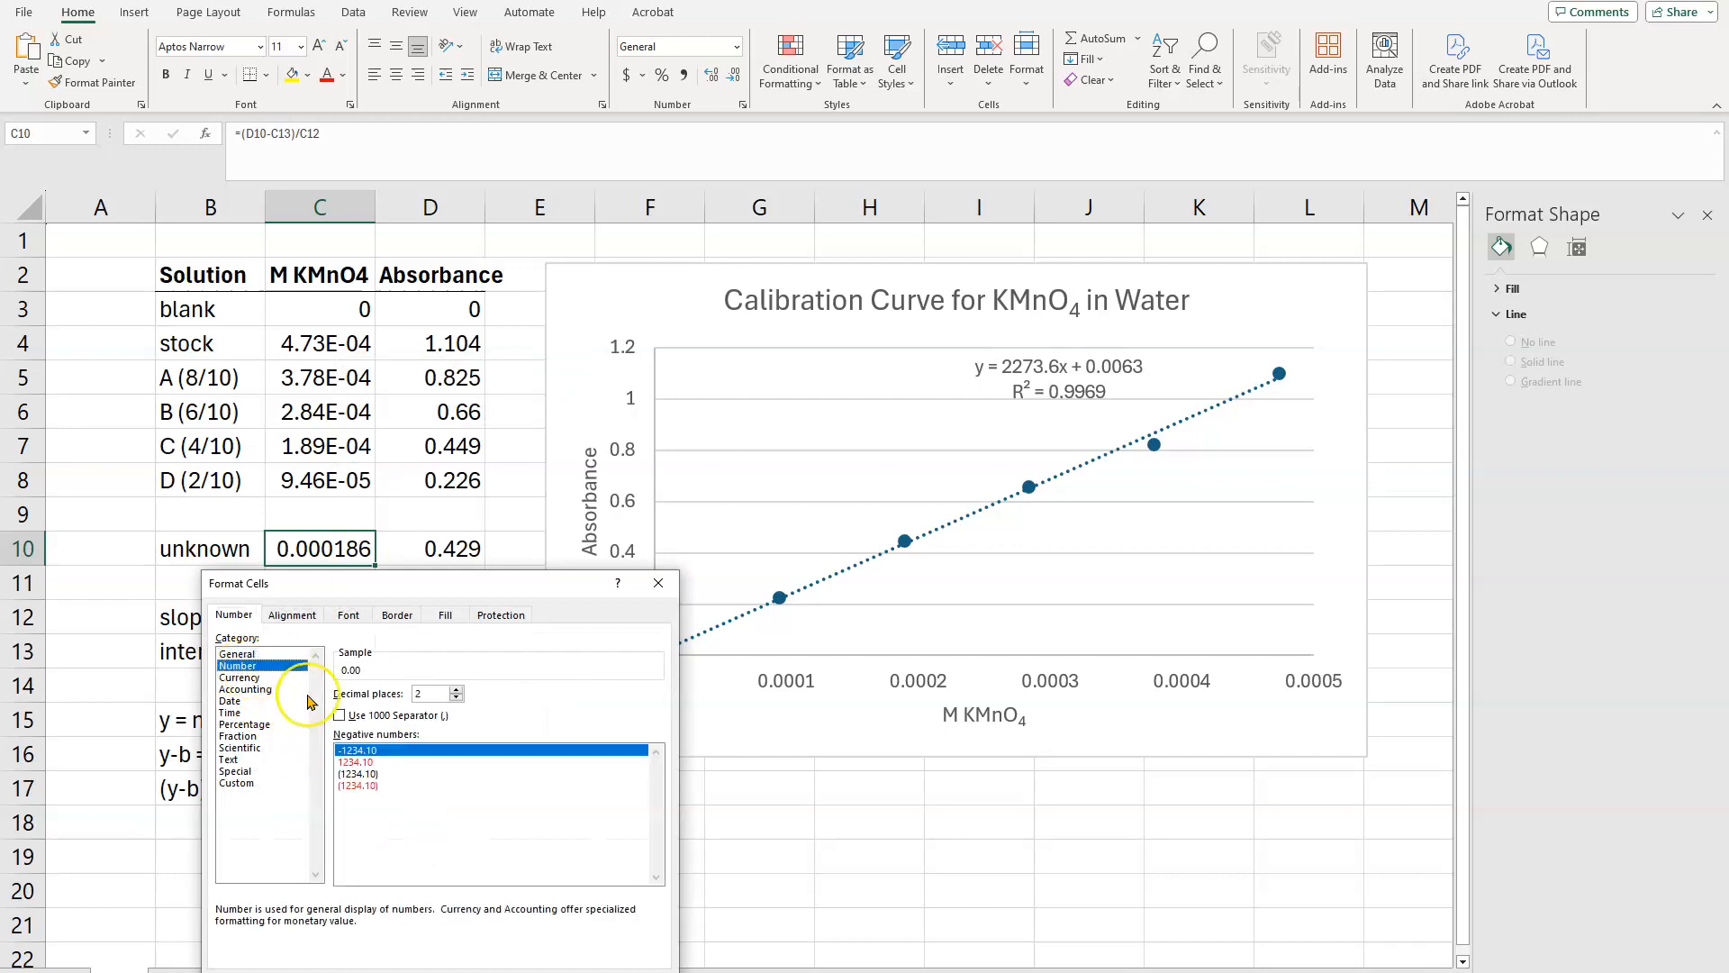
{"action": "left_click", "coordinate": [250, 748]}
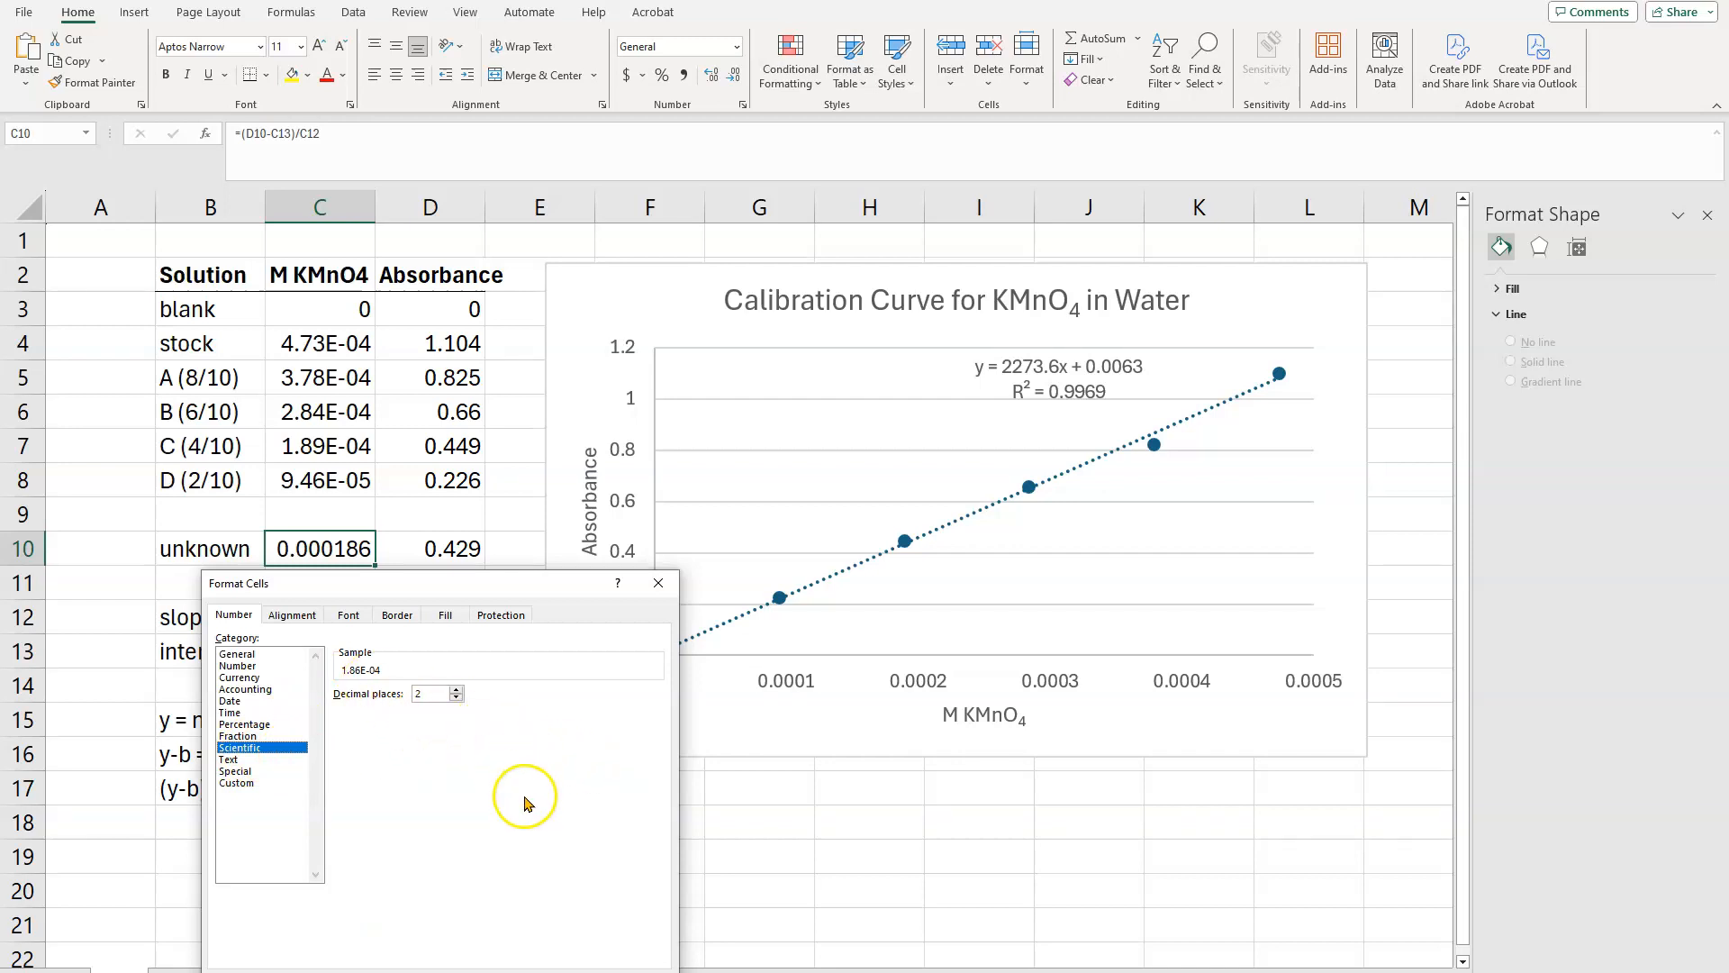
{"action": "key", "text": "Return"}
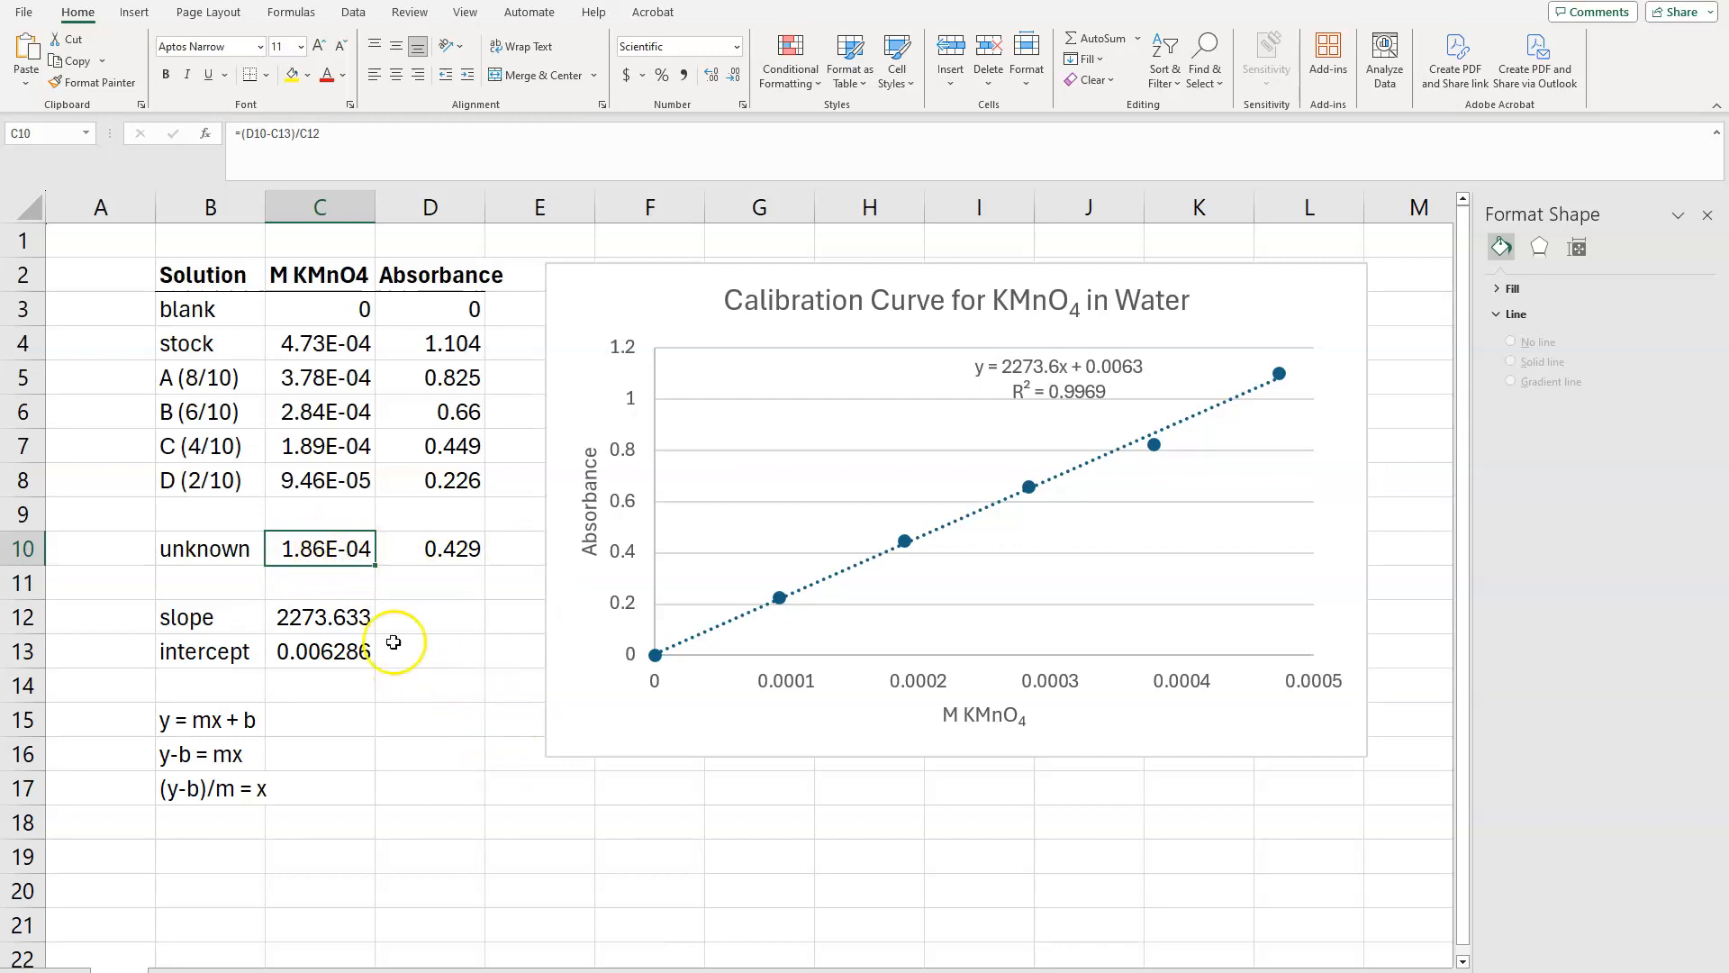
{"action": "left_click", "coordinate": [320, 555]}
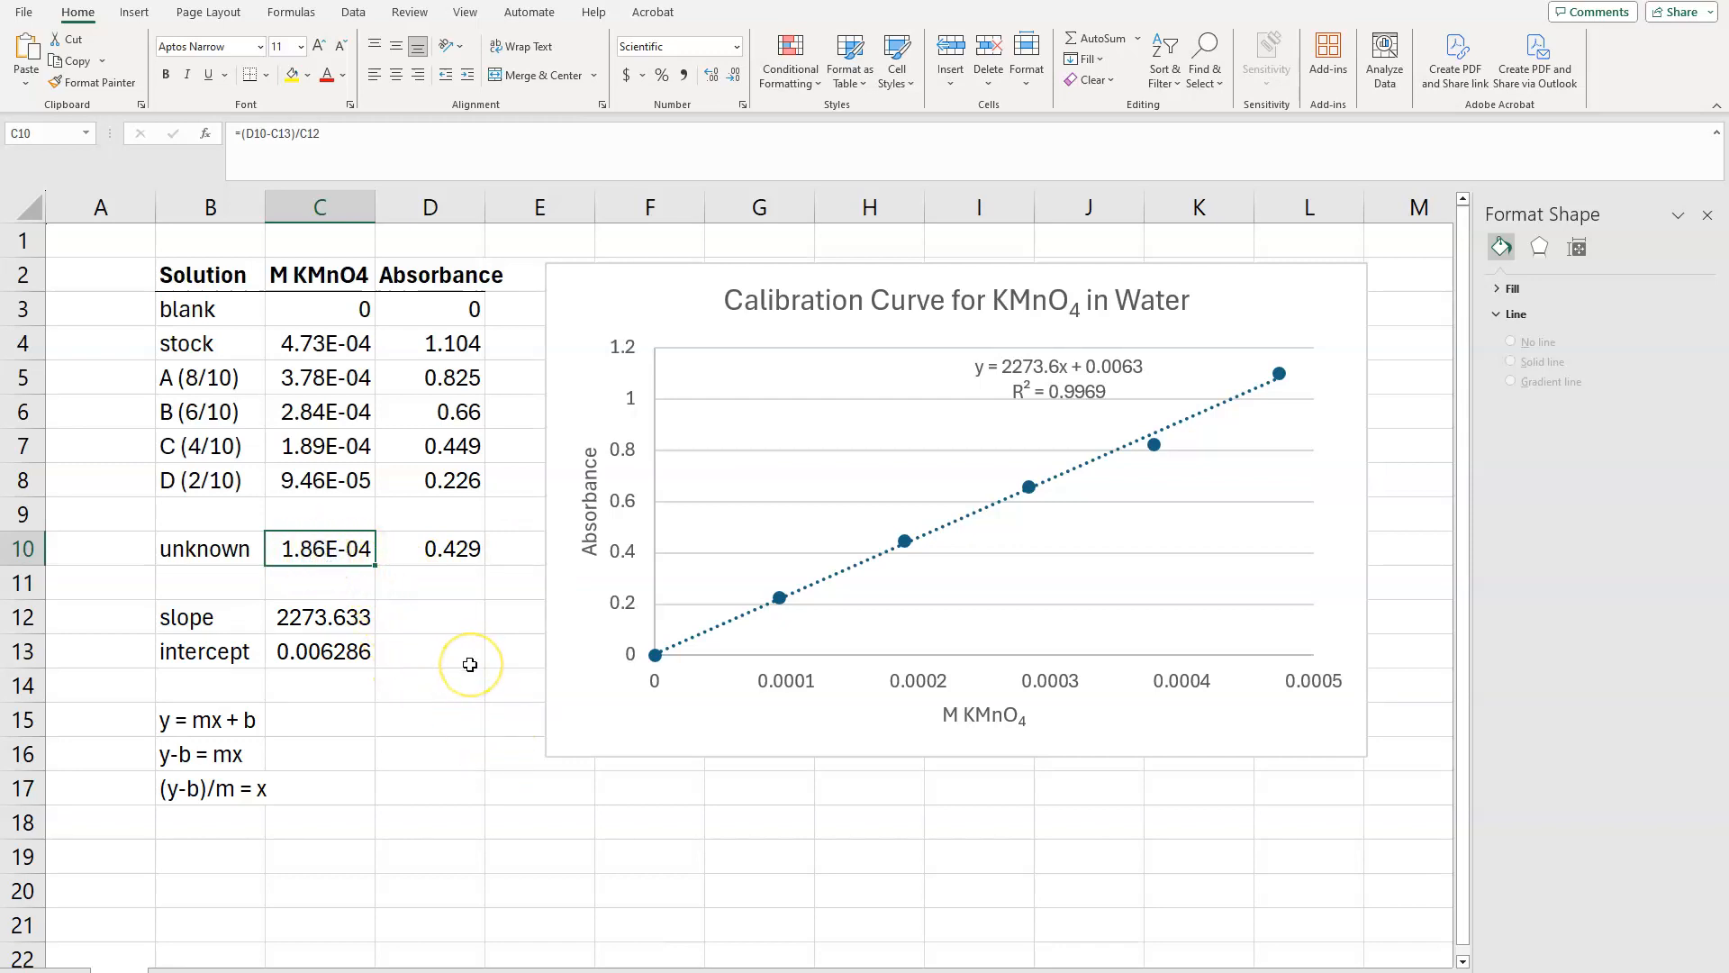